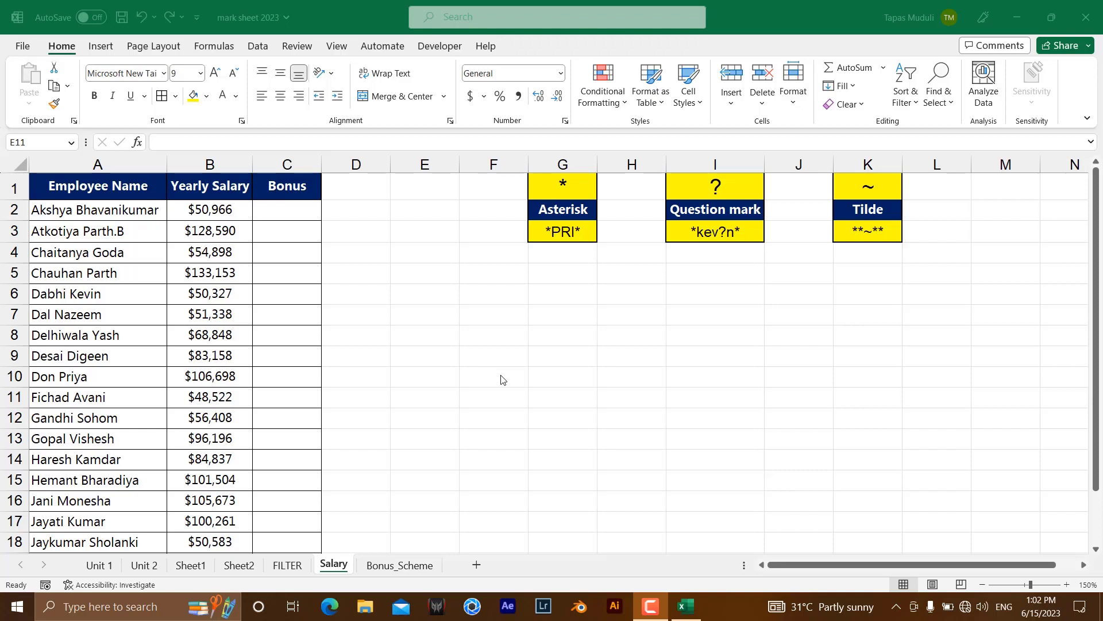
Start an XLOOKUP formula in cell C2 of the Salary sheet with employee names A2:A21 as the lookup value.
click(290, 214)
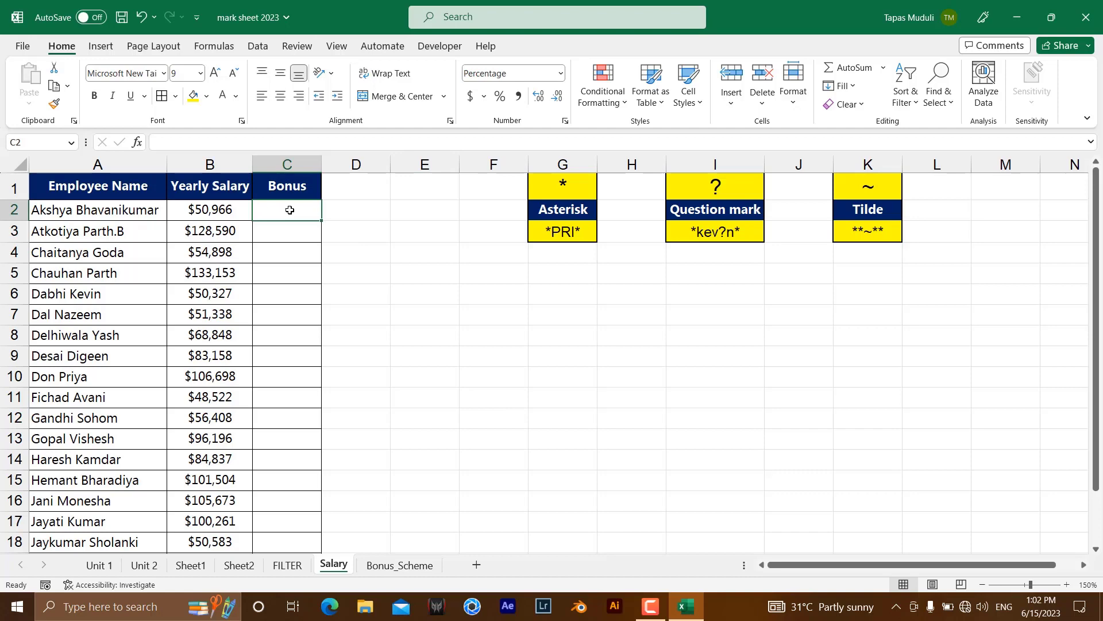
click(398, 565)
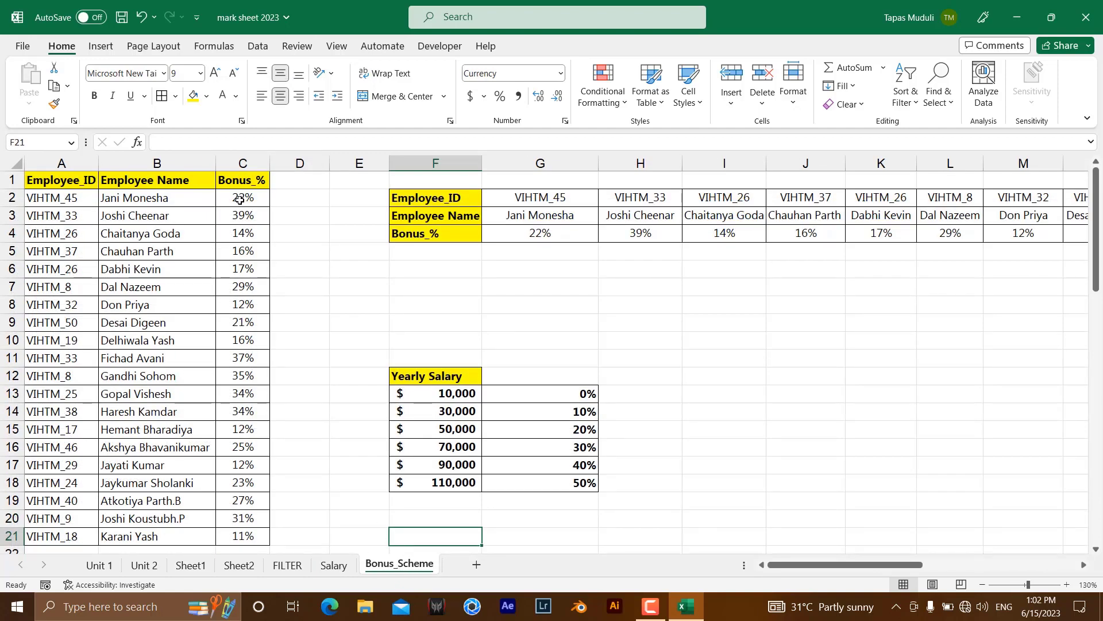
click(330, 564)
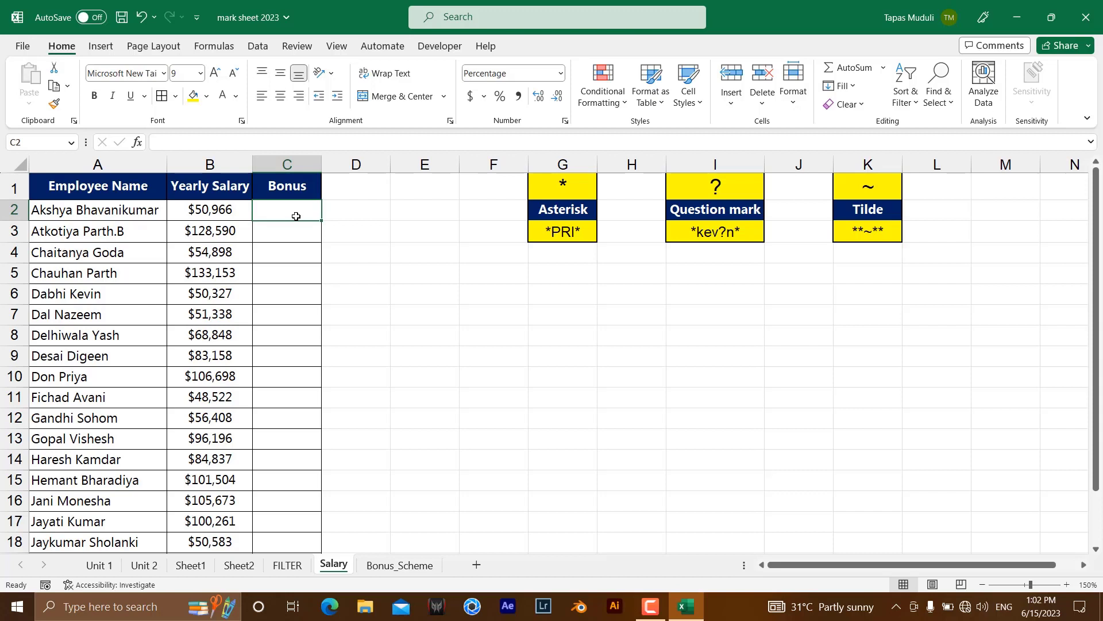
text(=)
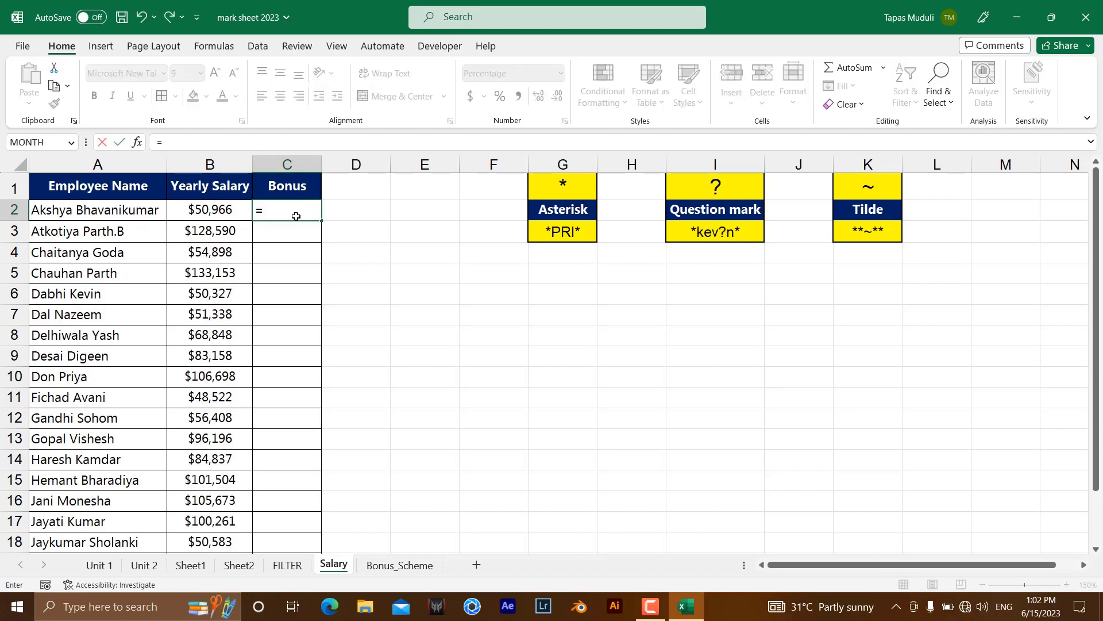
text(xlo)
key(Tab)
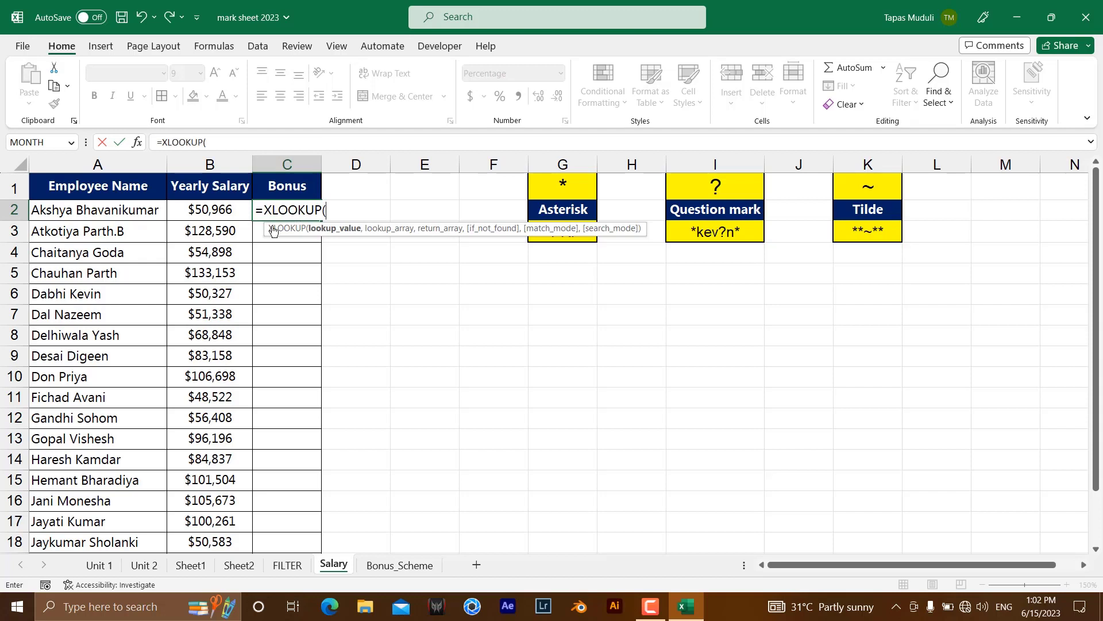
drag(127, 208, 114, 535)
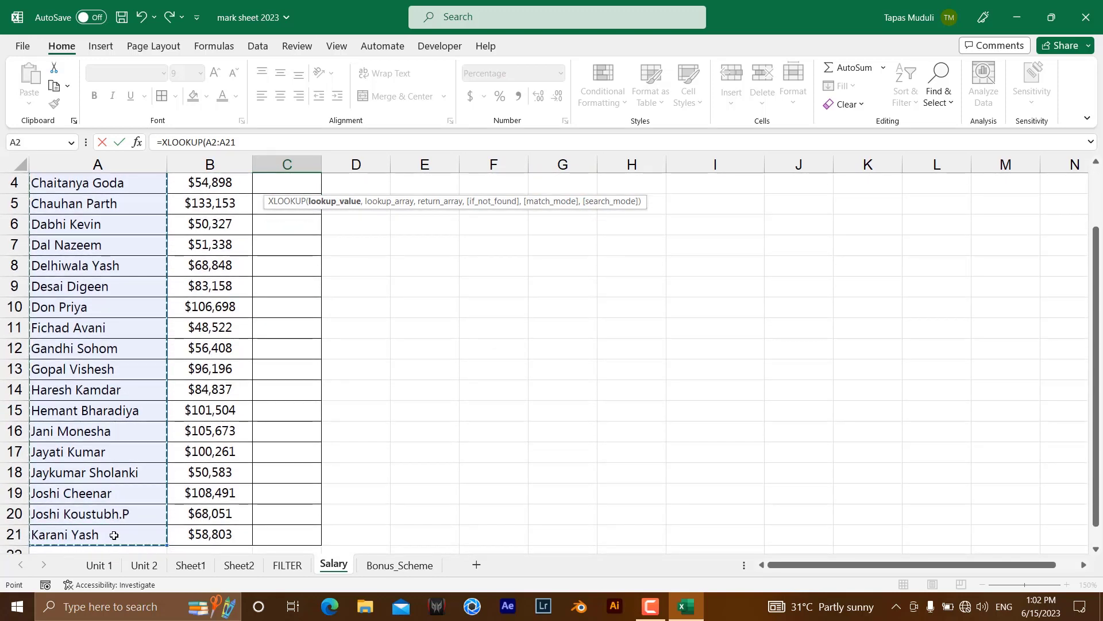
scroll(149, 460, up, 1)
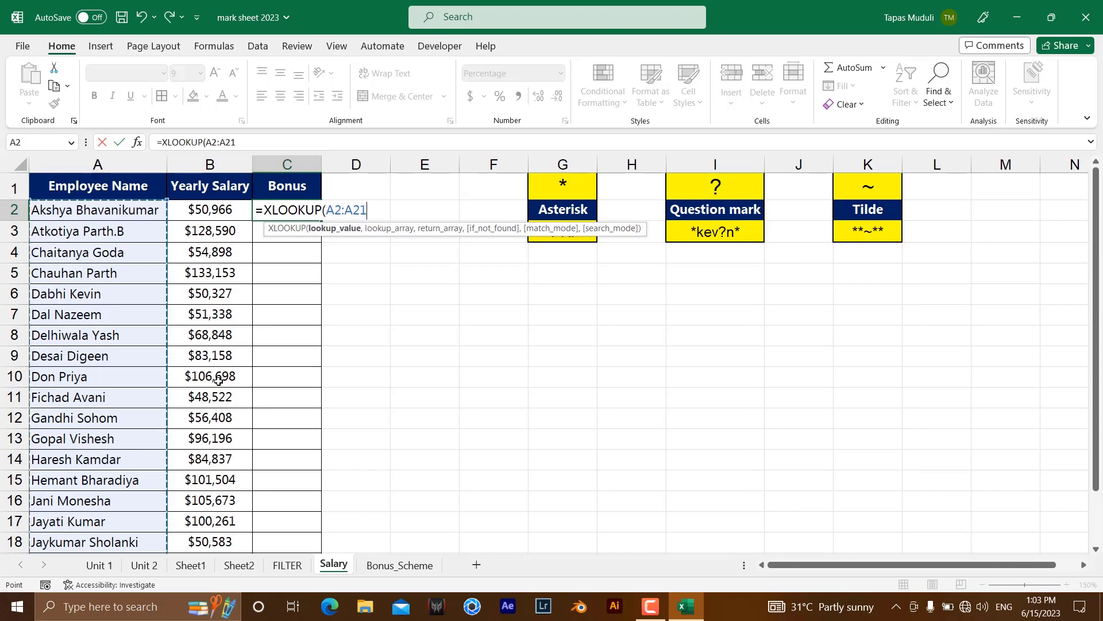
text(,)
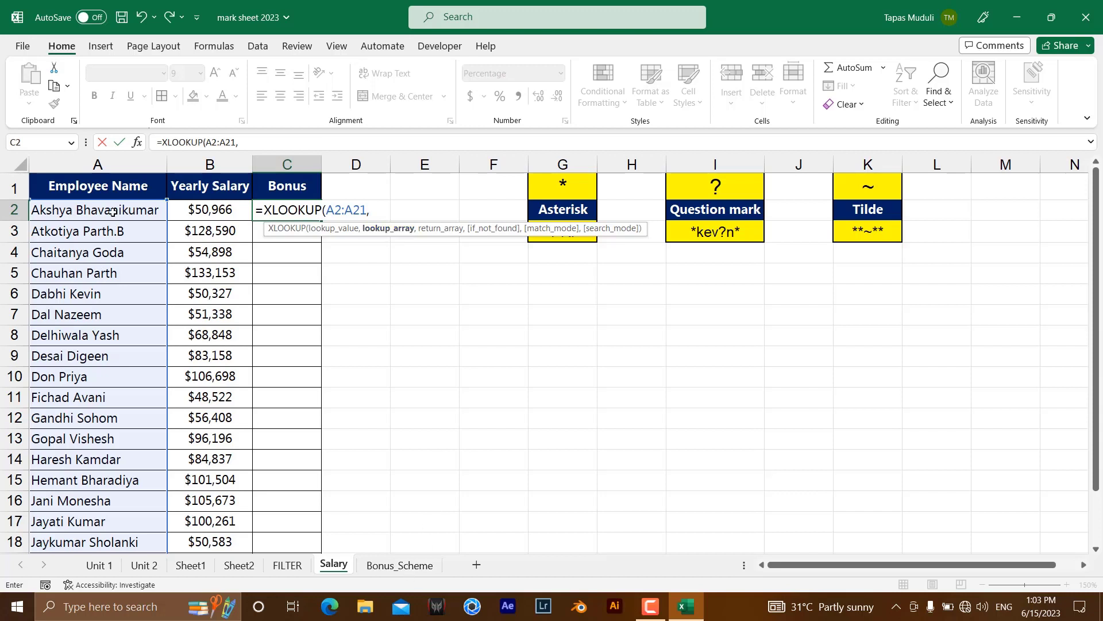
Set the formula's lookup array to the employee names in B2:B21 on the Bonus_Scheme sheet.
click(381, 565)
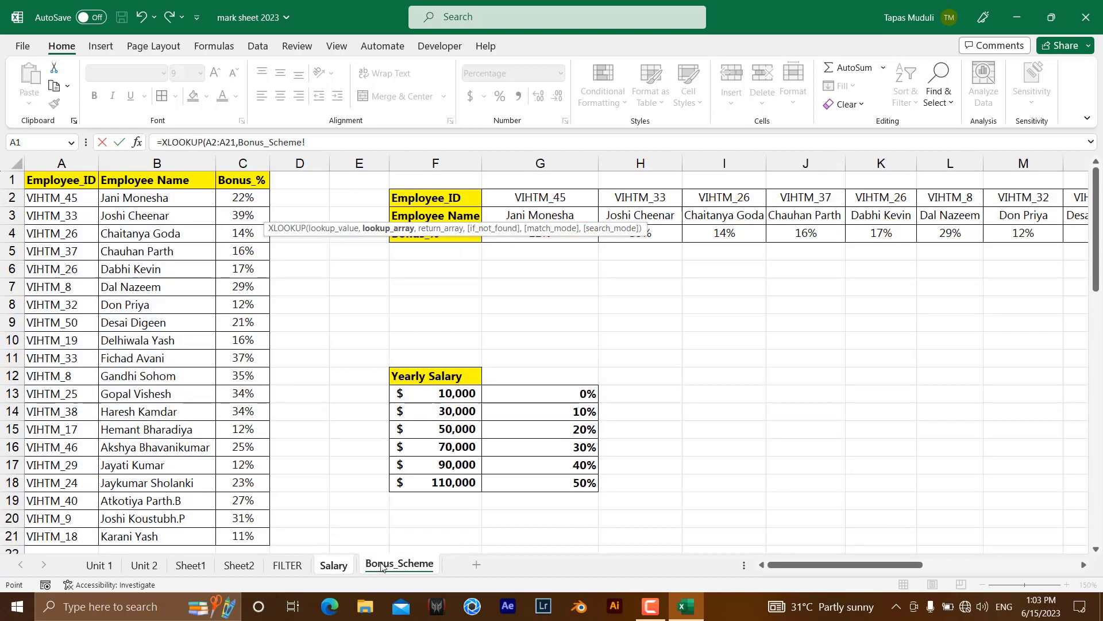
click(167, 199)
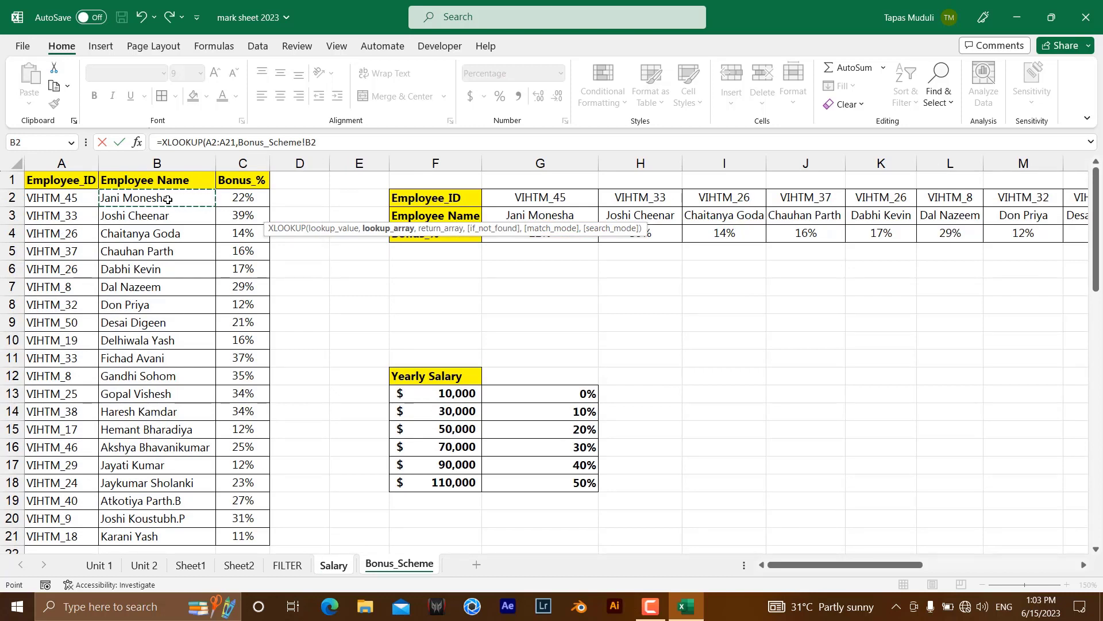
key(ctrl+shift+Down)
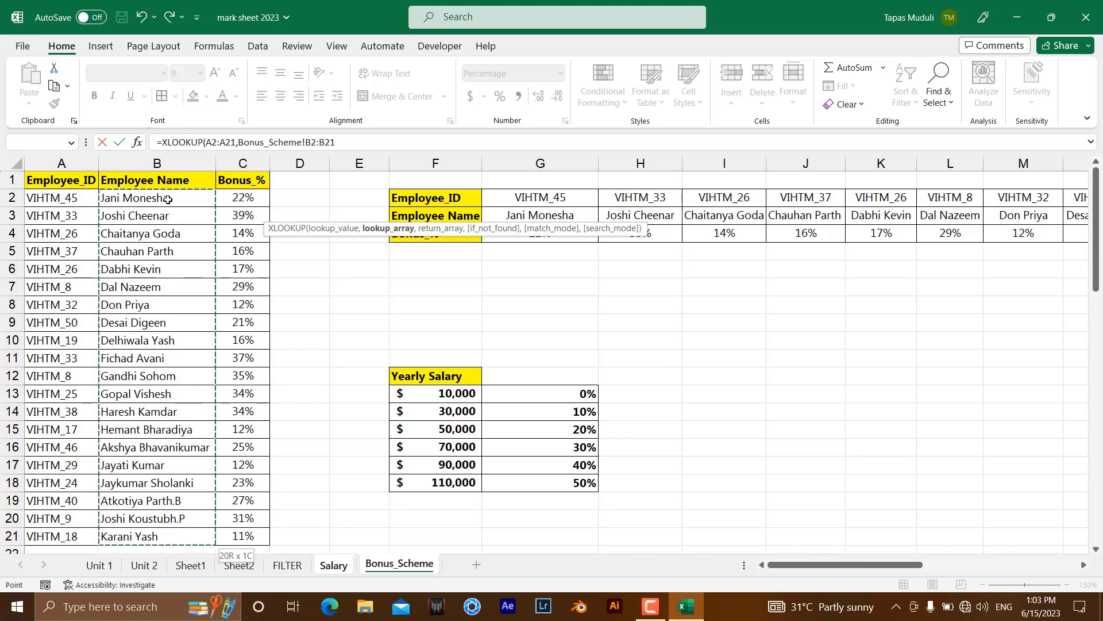
click(363, 141)
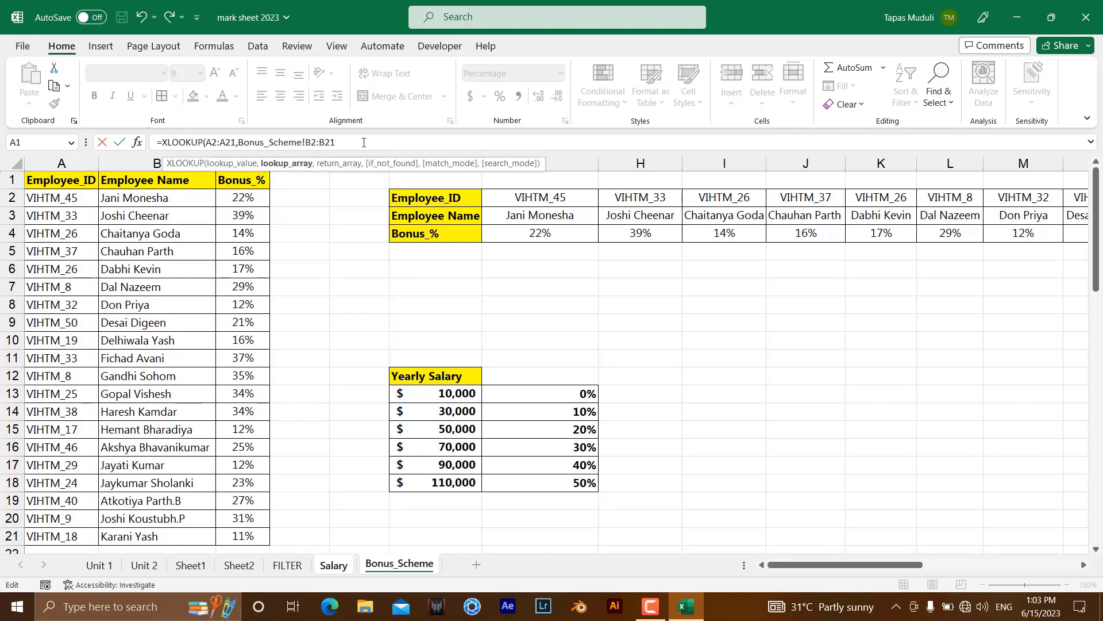
text(,)
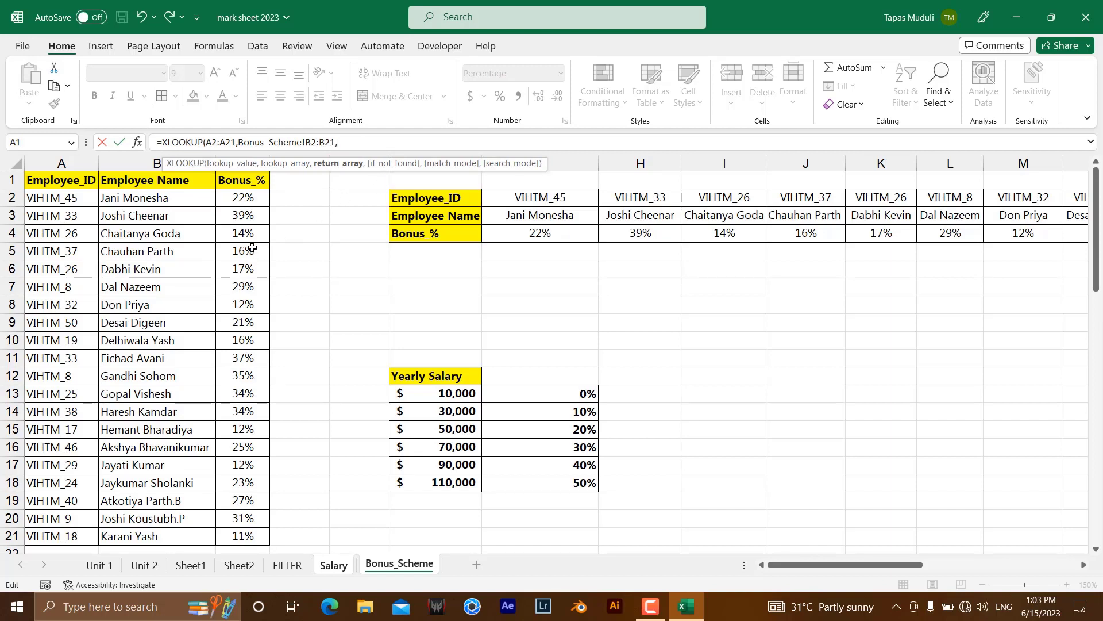
Set the return array to the bonus percentages in Bonus_Scheme C2:C21 and enter the formula.
click(259, 198)
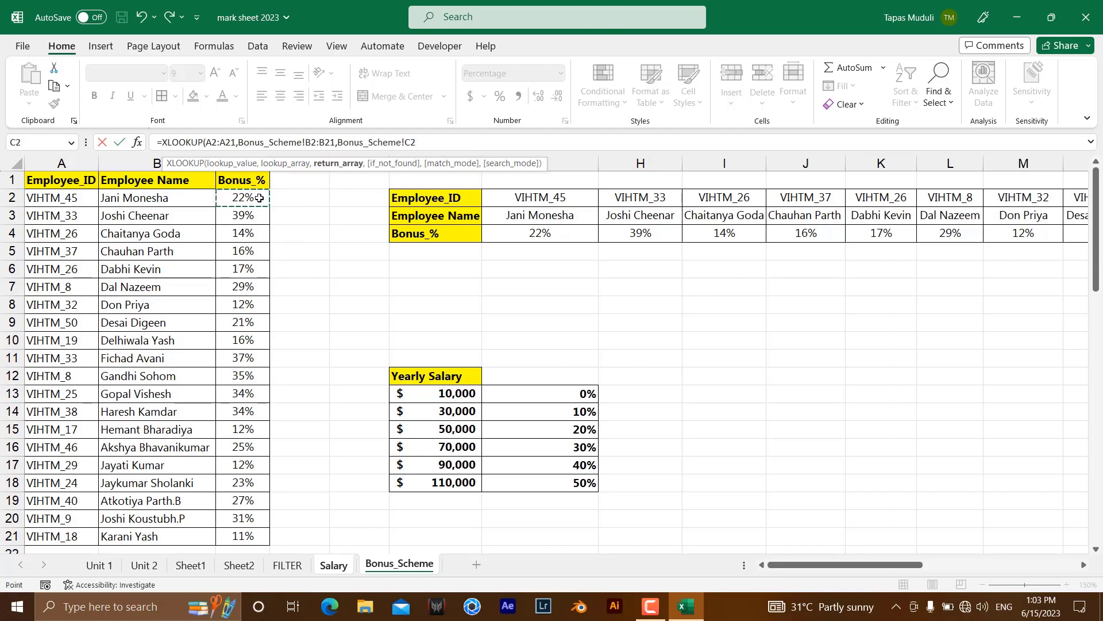
key(ctrl+shift+Down)
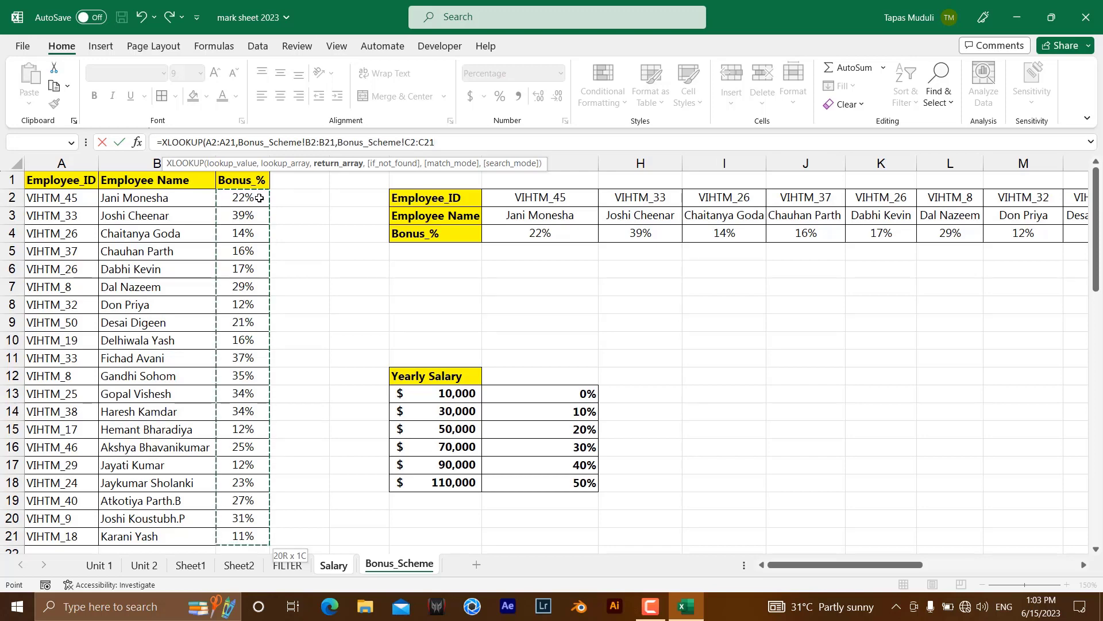
key(Return)
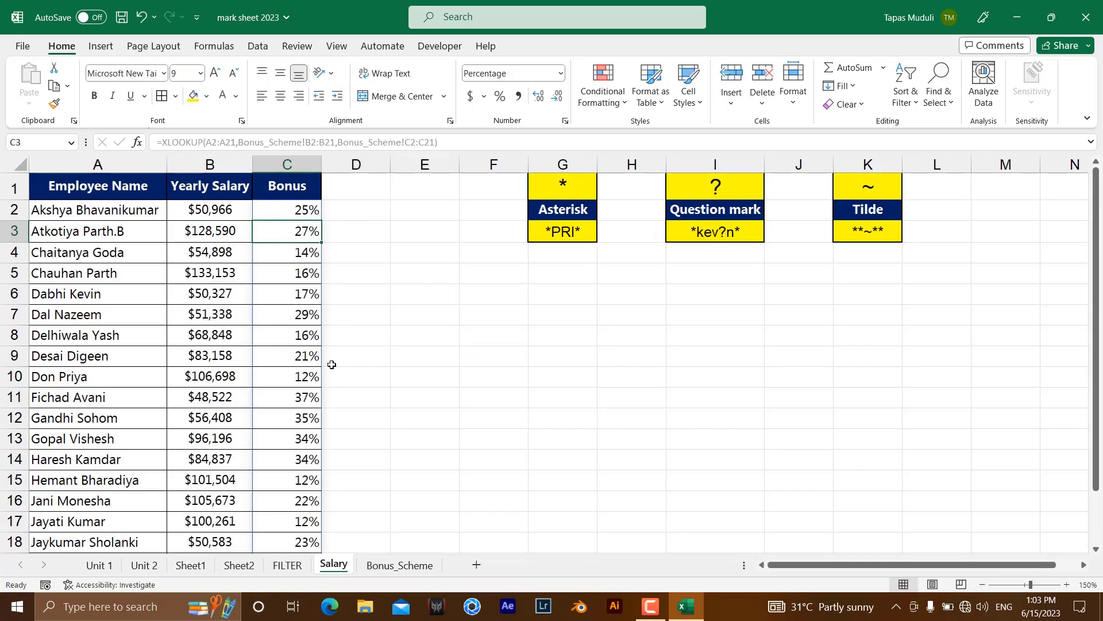
Compare the first employee's bonus on the Salary sheet with the same employee's percentage on the Bonus_Scheme sheet.
click(391, 565)
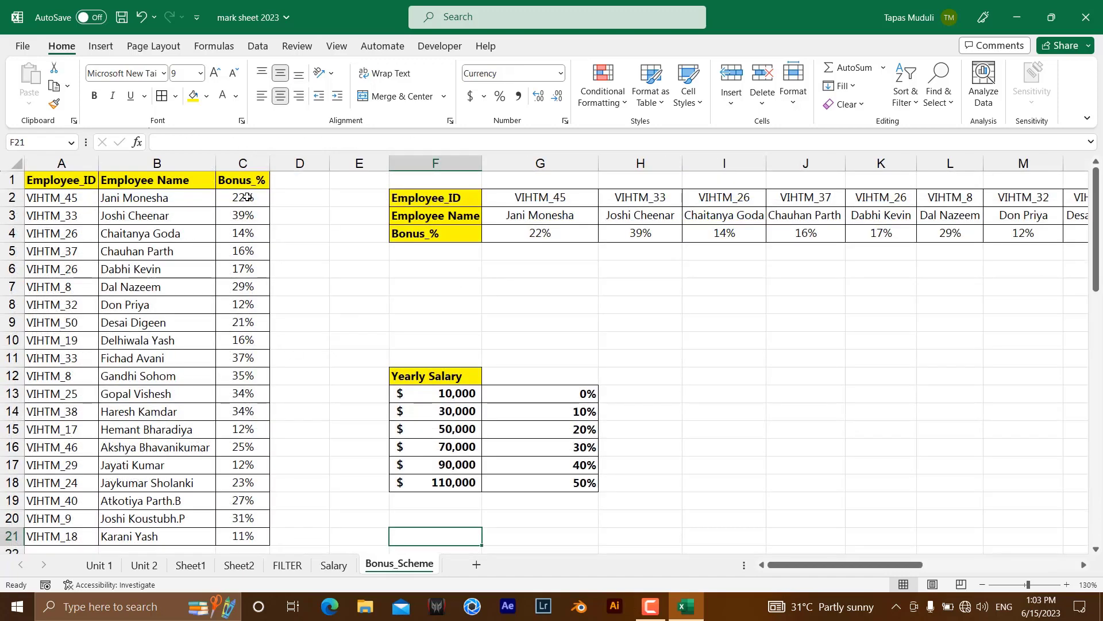
click(338, 566)
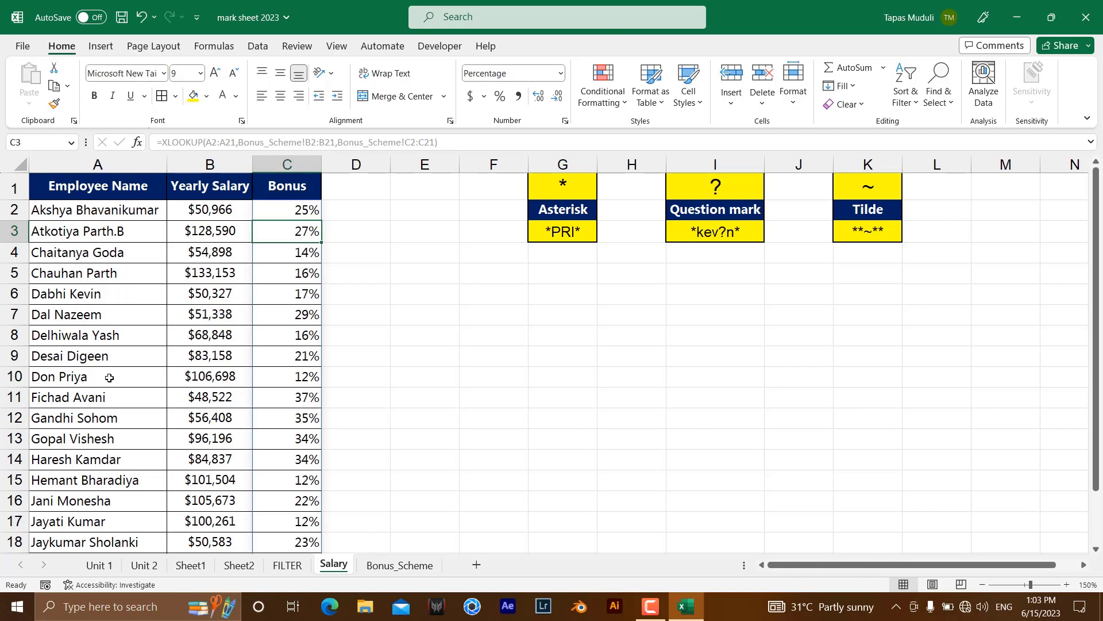
click(99, 212)
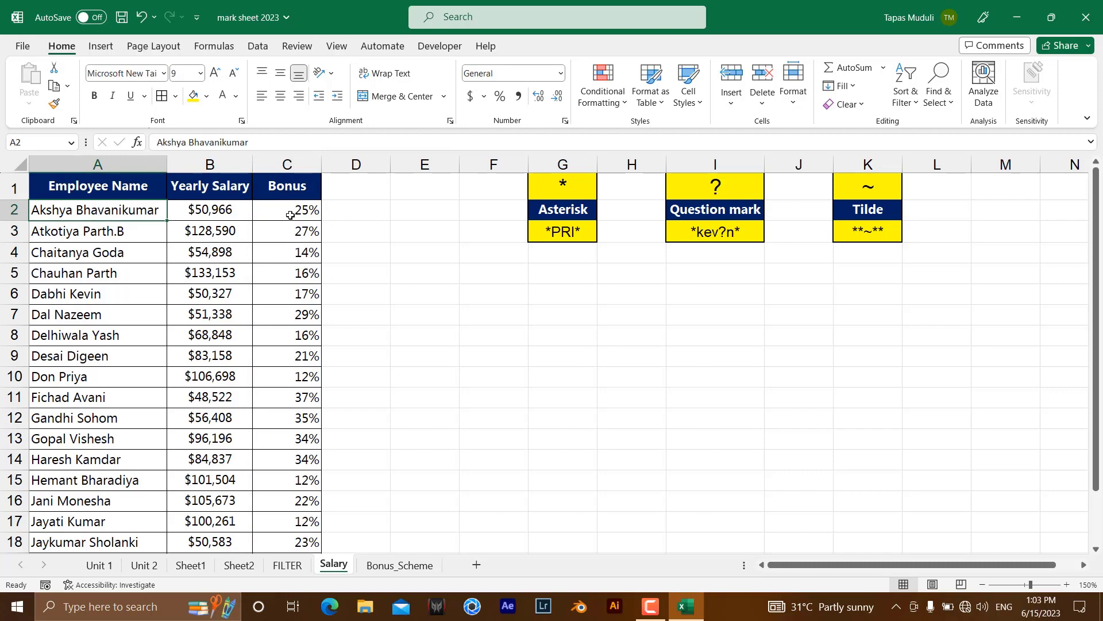
click(407, 565)
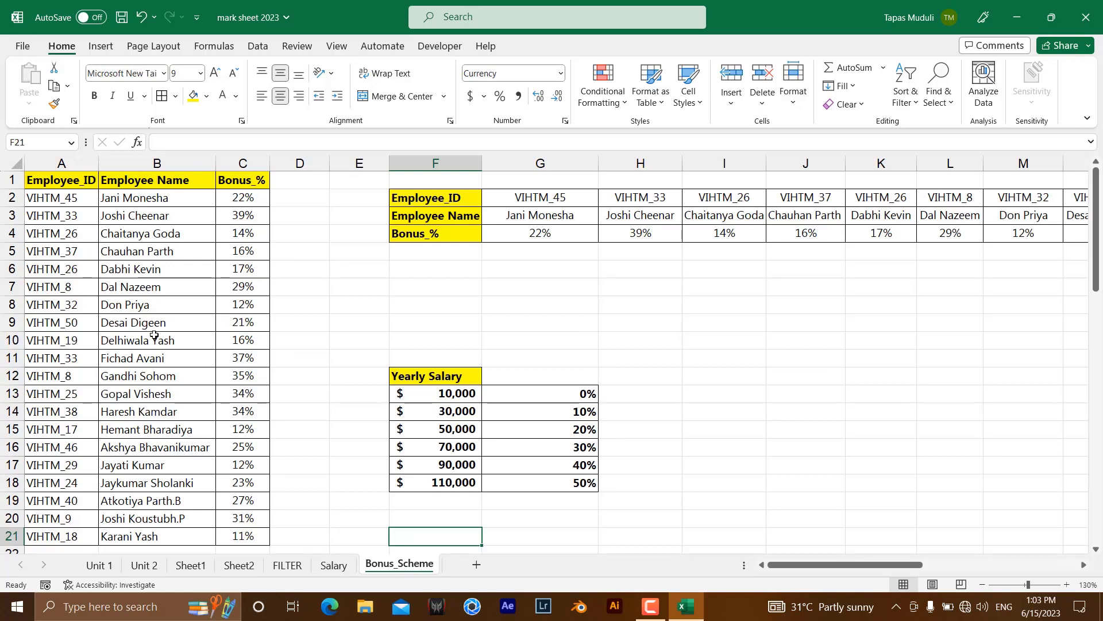
scroll(179, 437, down, 2)
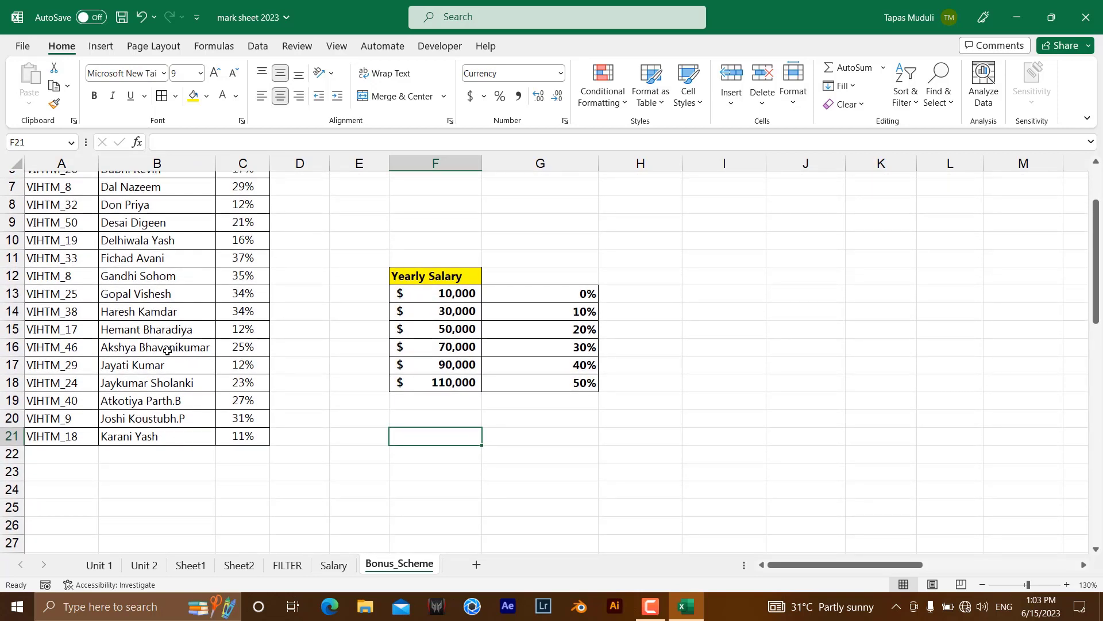
click(166, 350)
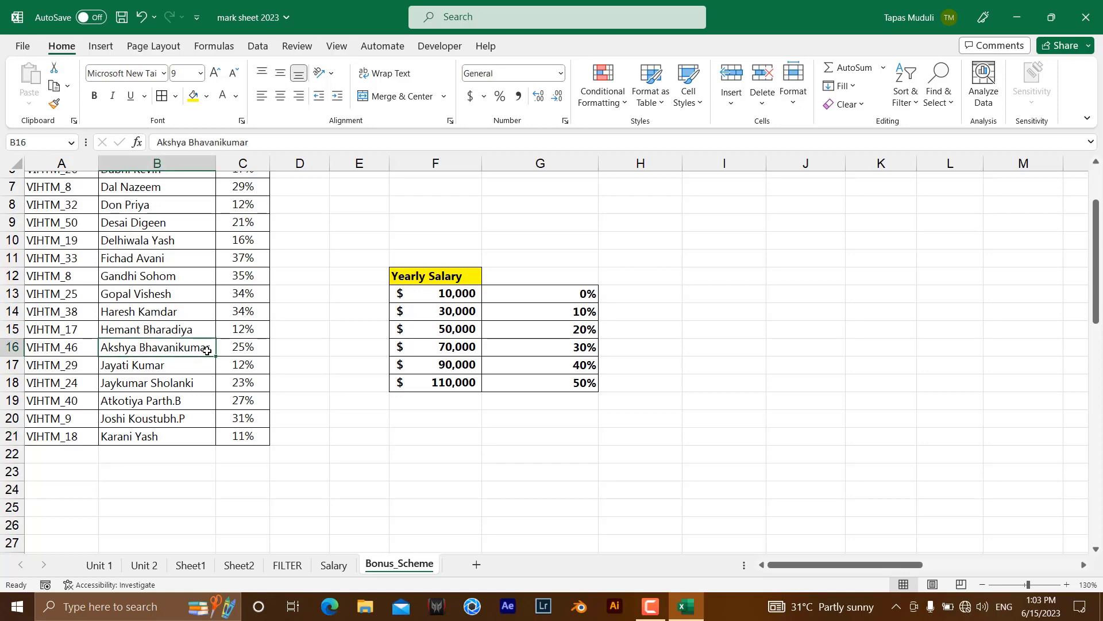
click(253, 350)
scroll(181, 358, up, 2)
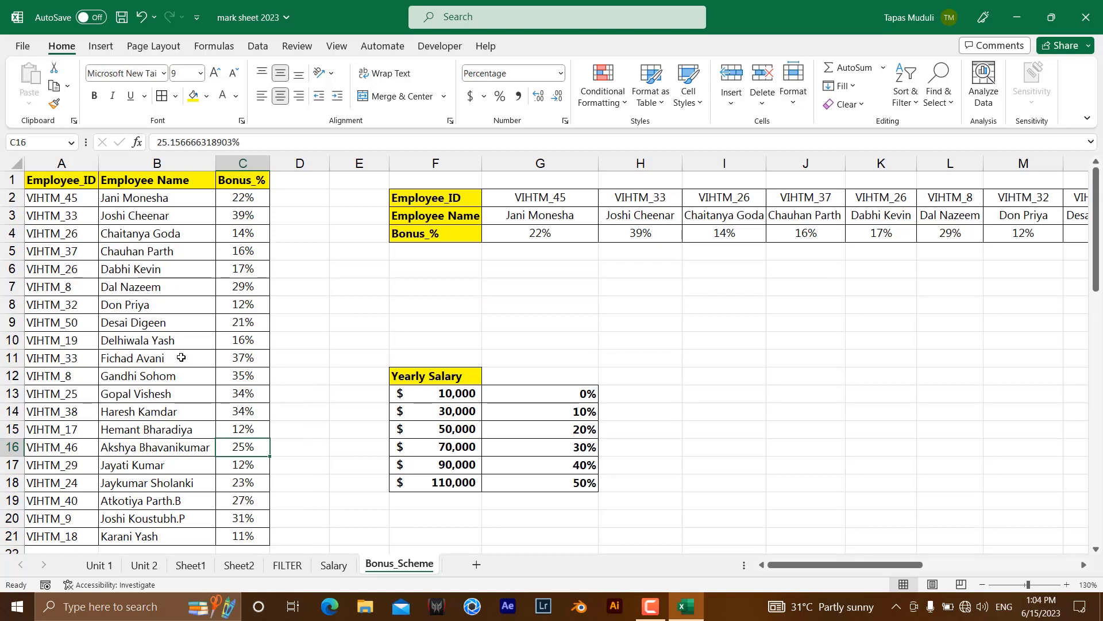
click(334, 565)
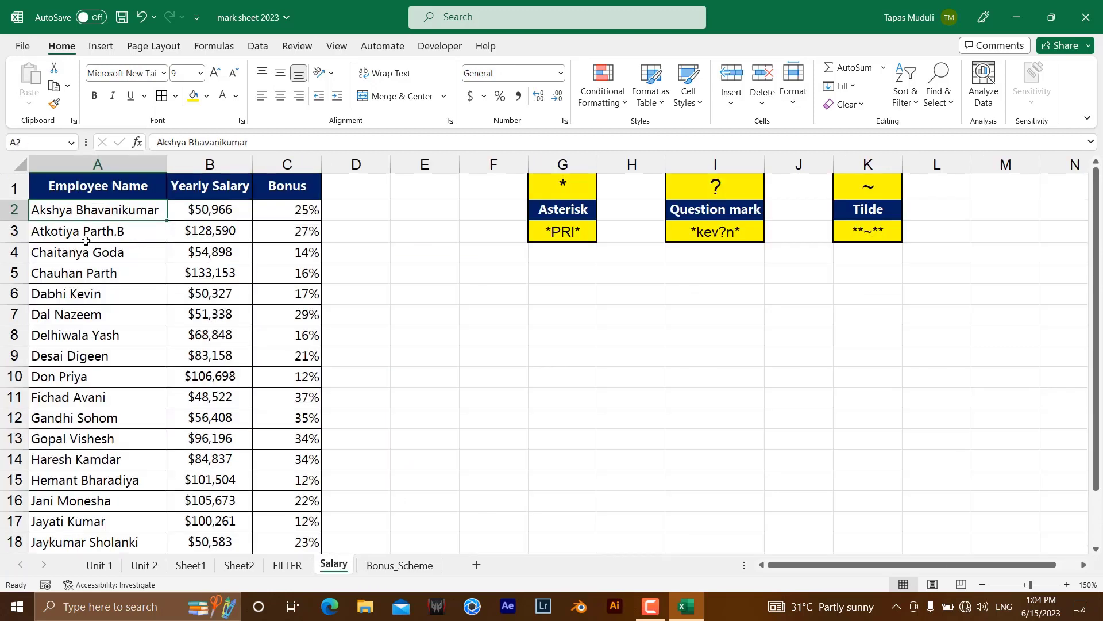
click(401, 565)
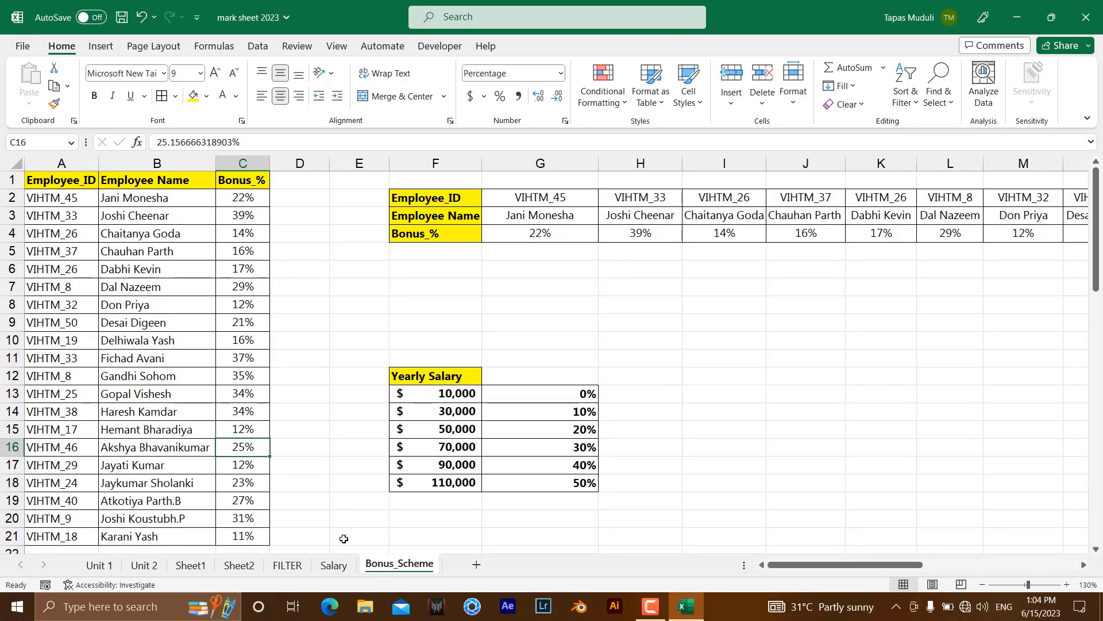
click(333, 565)
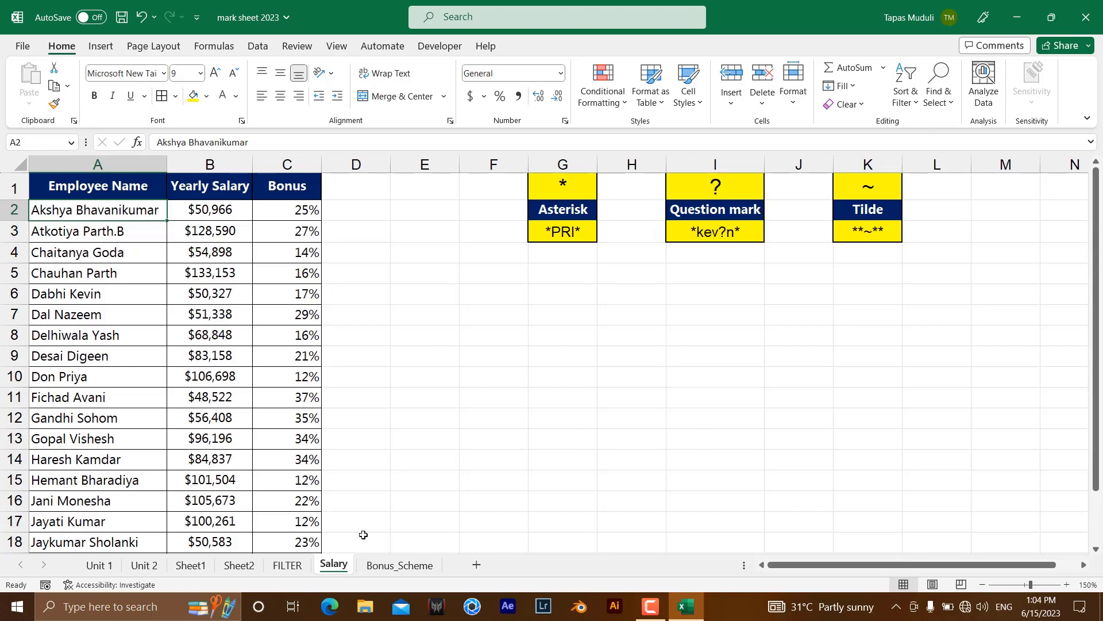
Append an extra letter "a" to the employee name in Bonus_Scheme cell B8 and check the Salary sheet's Bonus column.
click(394, 567)
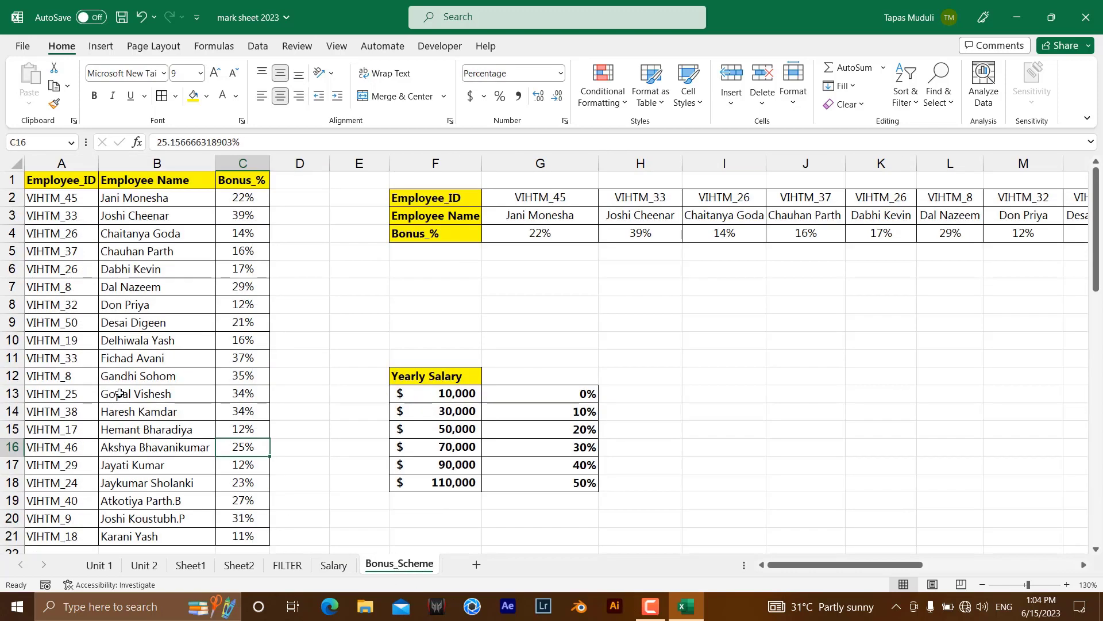
click(161, 308)
double_click(161, 308)
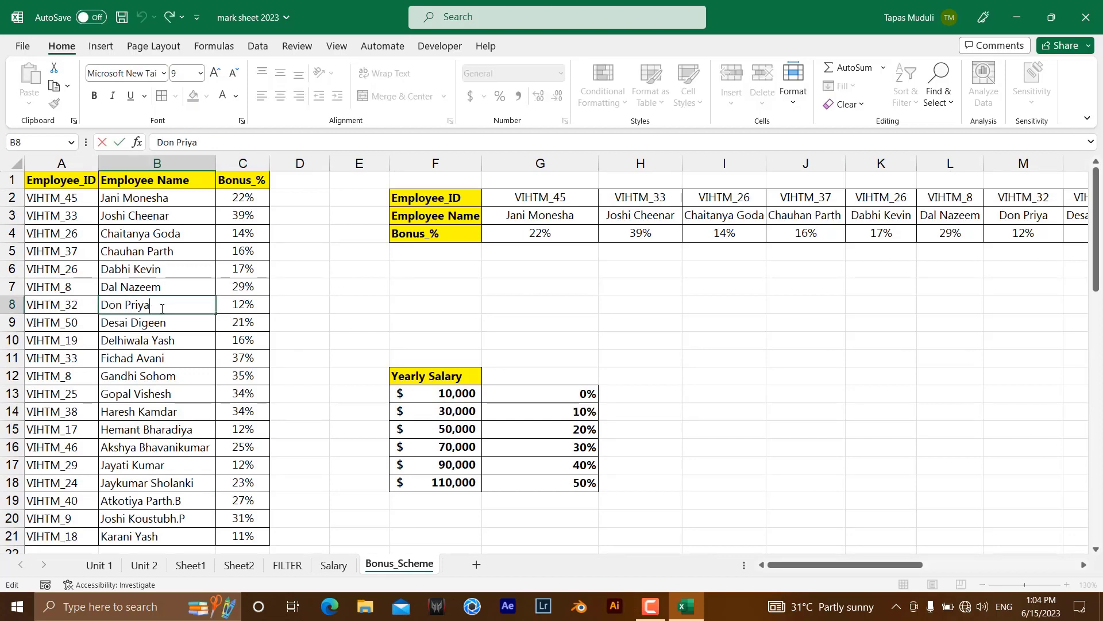
text(a)
key(Return)
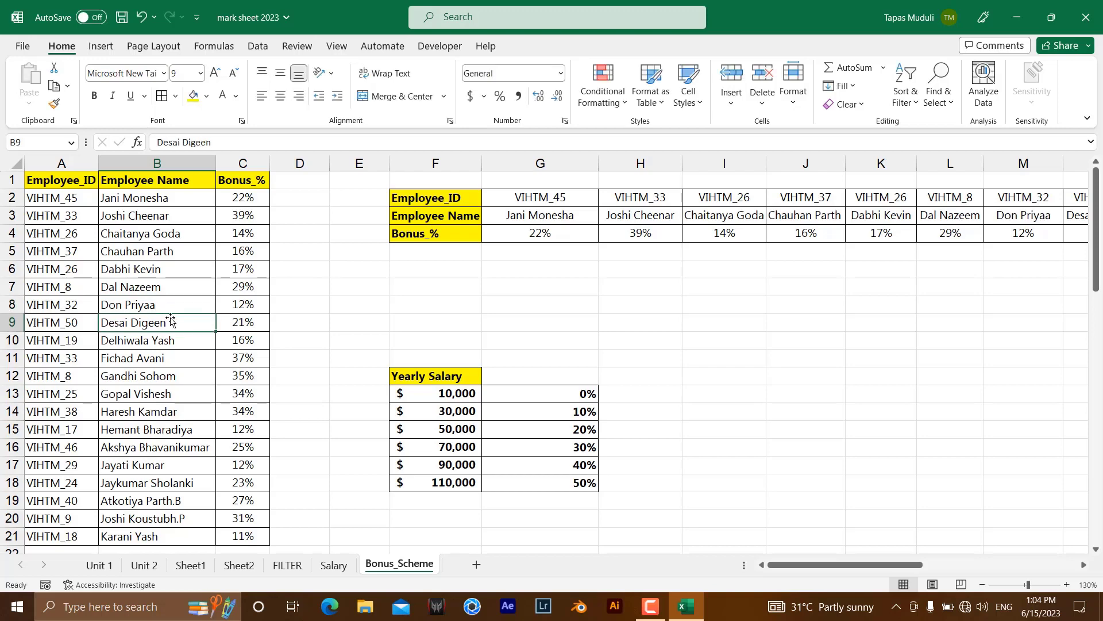
click(334, 565)
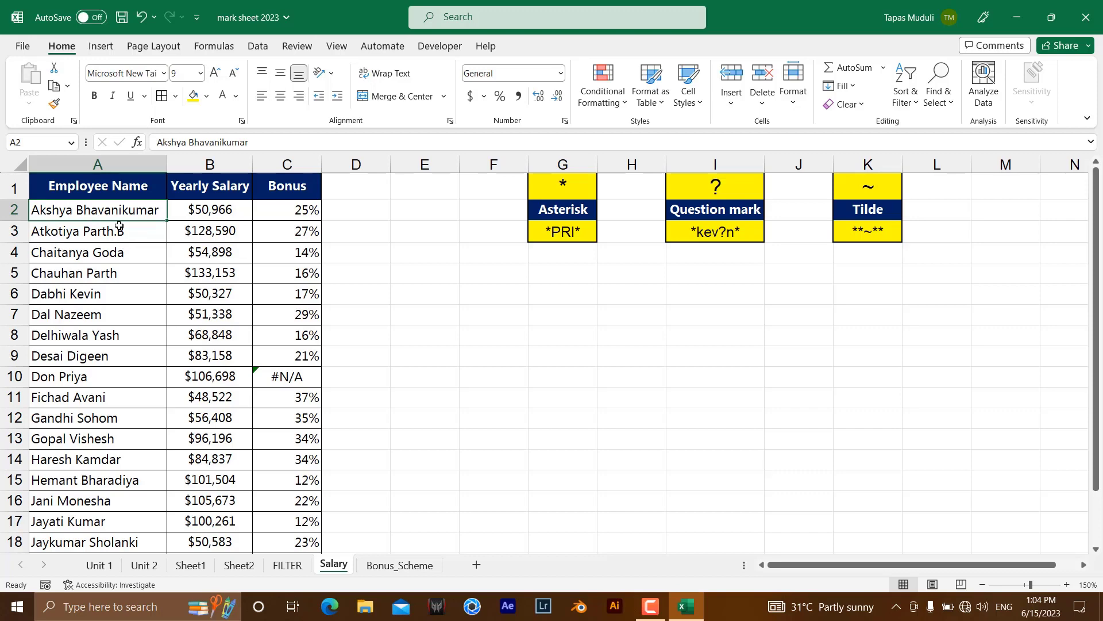
click(400, 568)
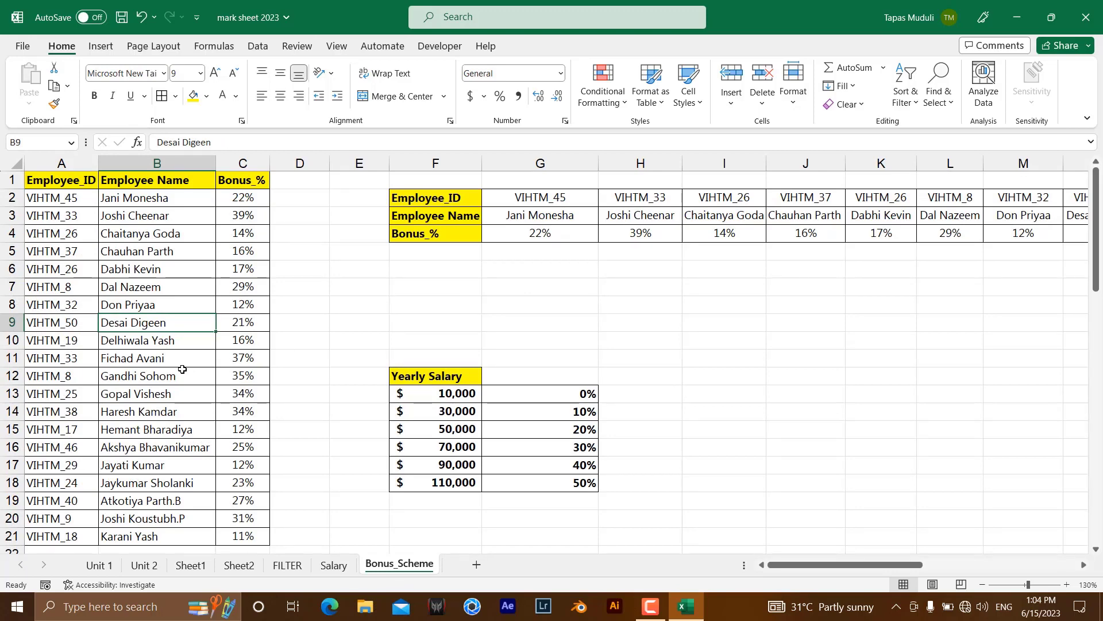
click(334, 566)
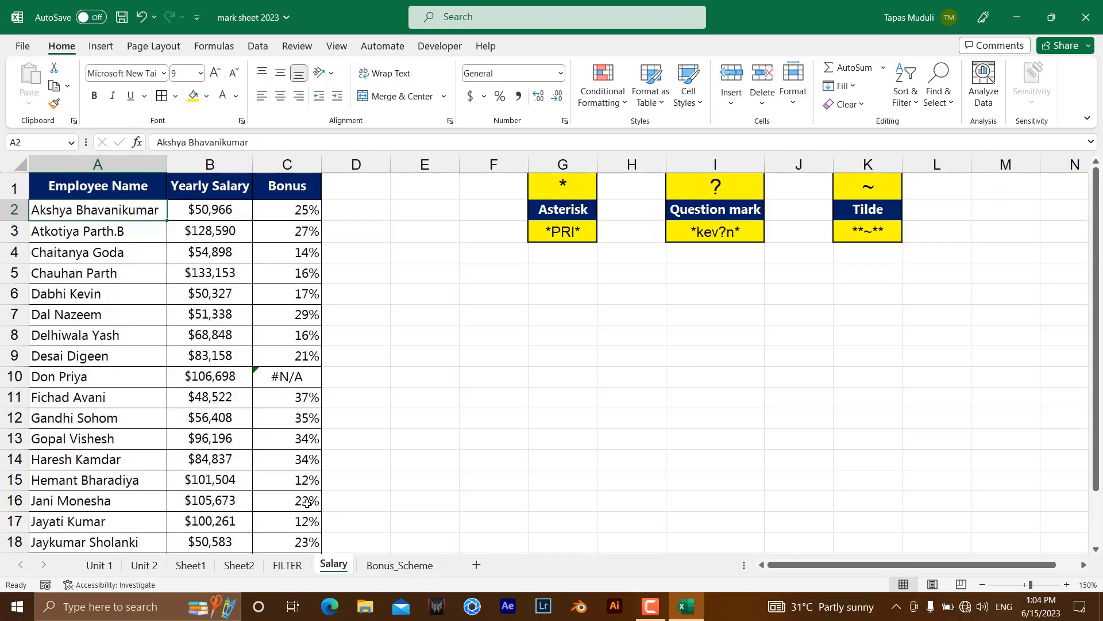
Add 0 as the if_not_found argument to the XLOOKUP formula in Salary cell C2.
click(299, 211)
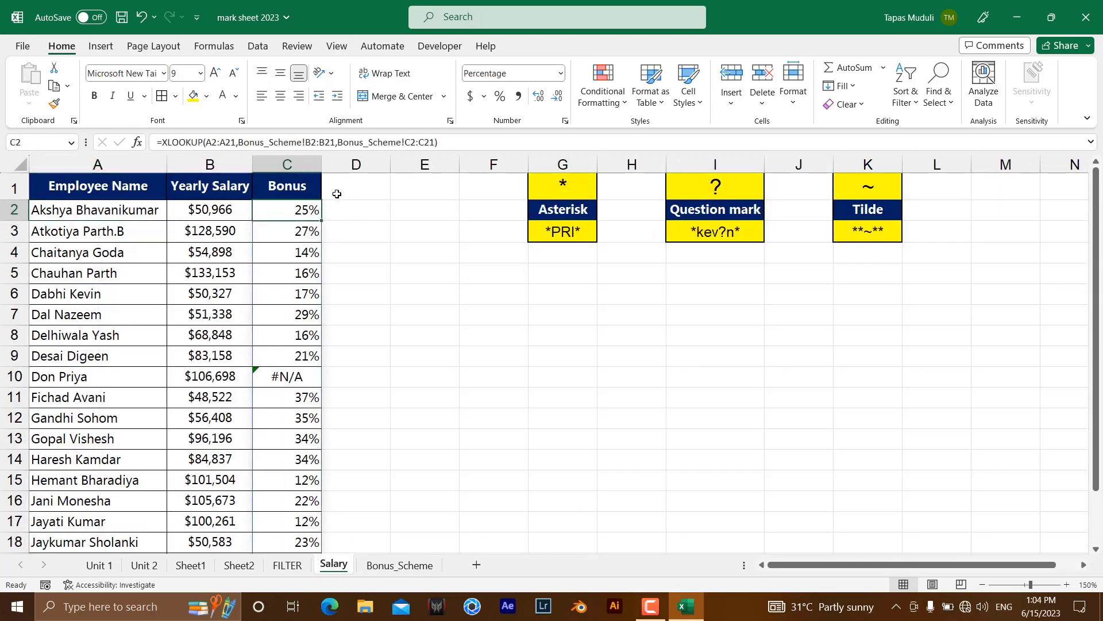
click(435, 142)
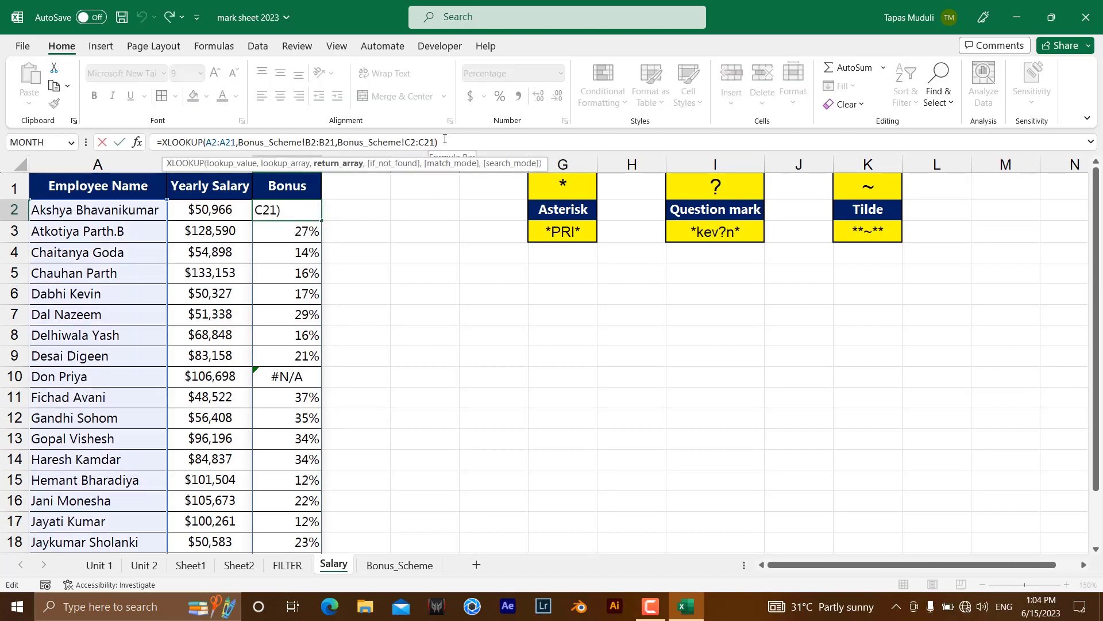
text(,)
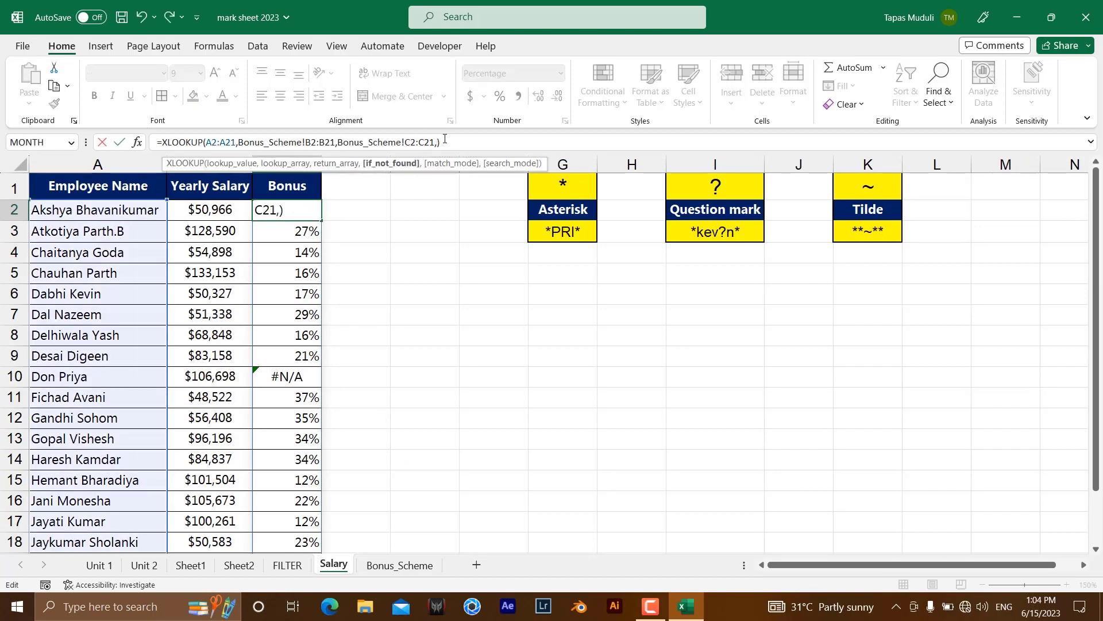
text(0)
key(Return)
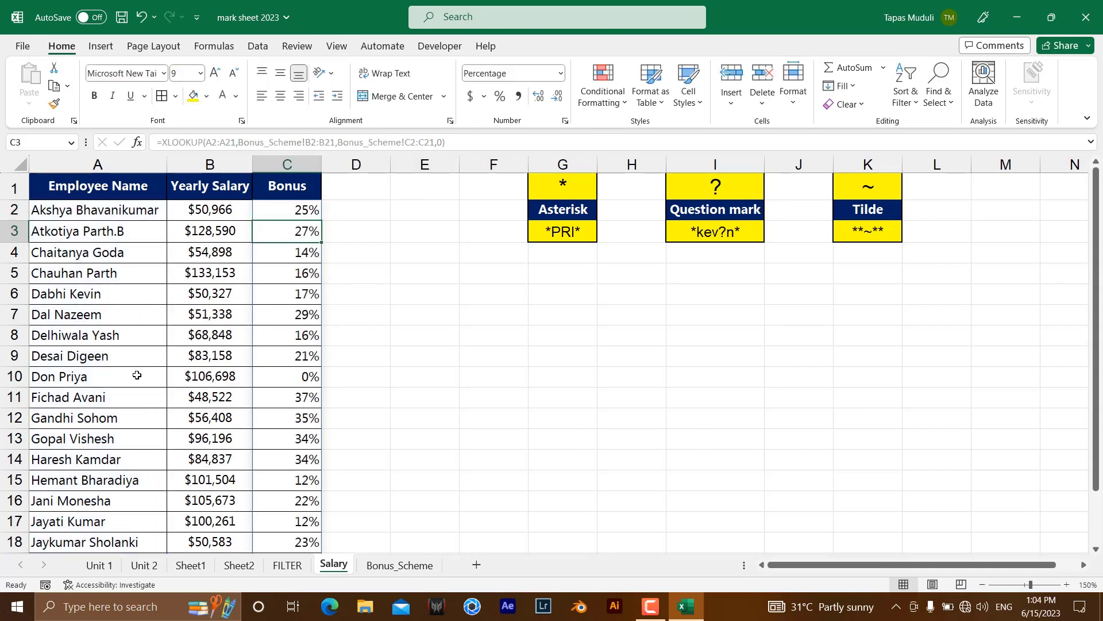
Compare the unmatched employee's name on the Salary and Bonus_Scheme sheets and review the horizontal bonus table on Bonus_Scheme.
click(402, 566)
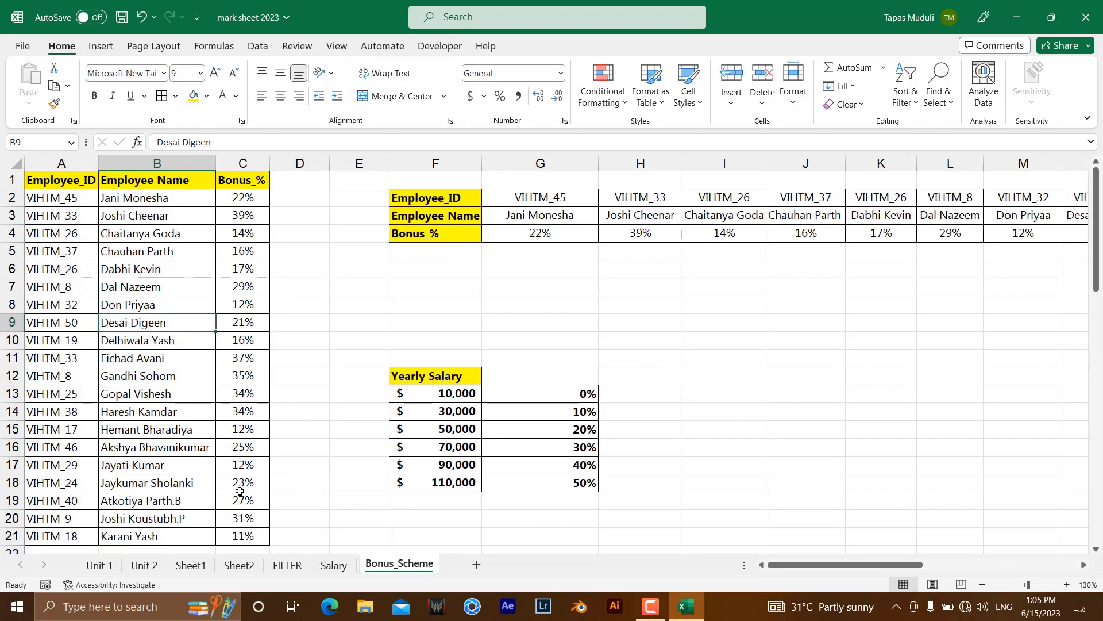
click(333, 565)
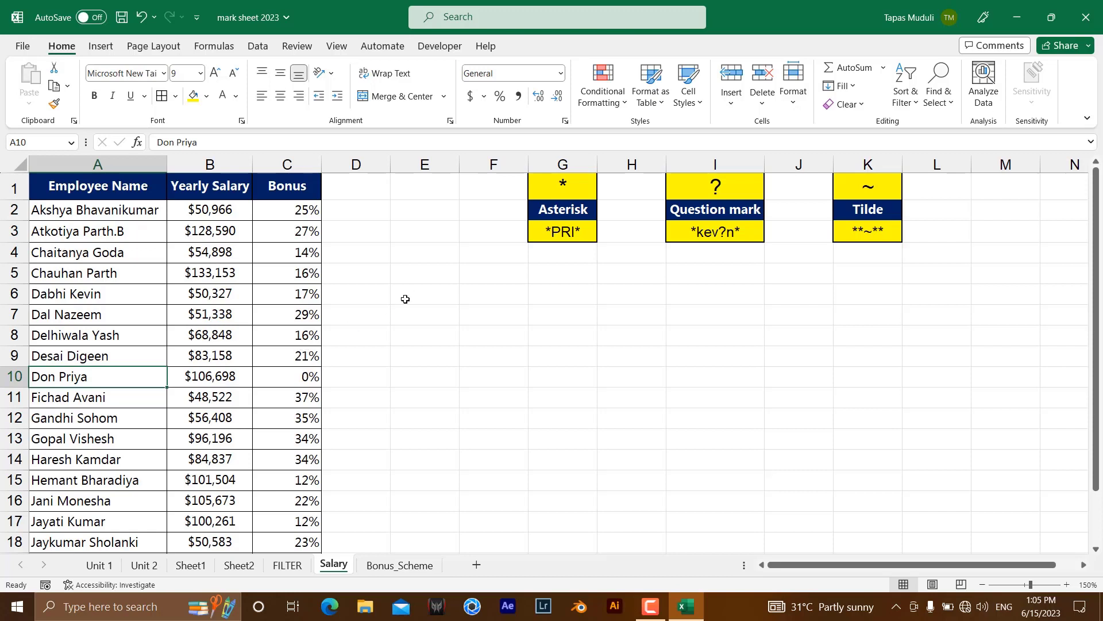
click(374, 215)
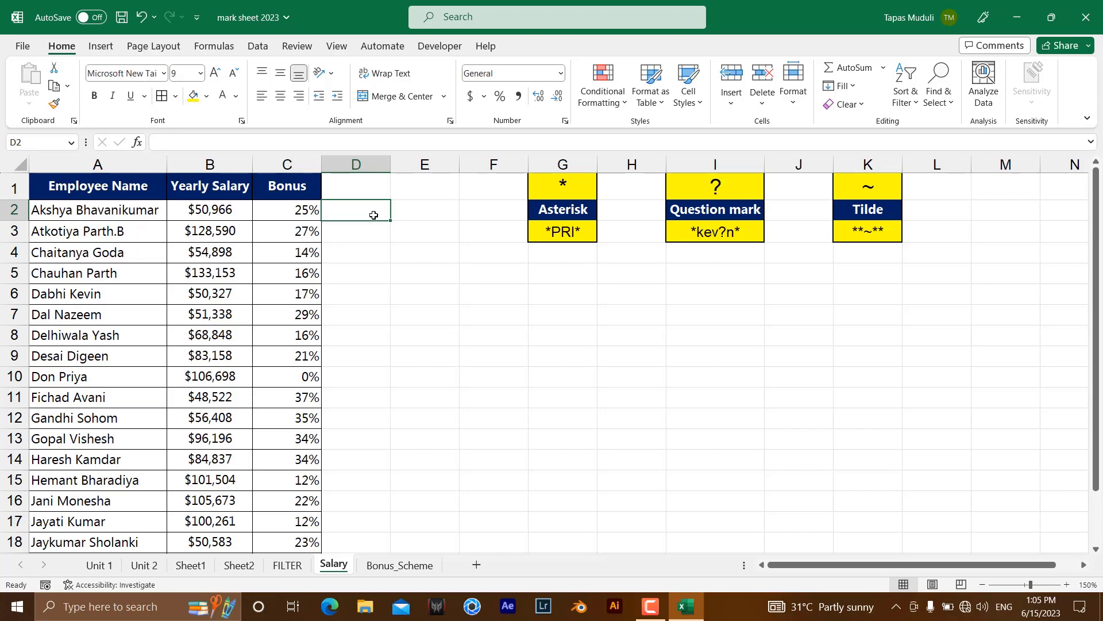
click(399, 565)
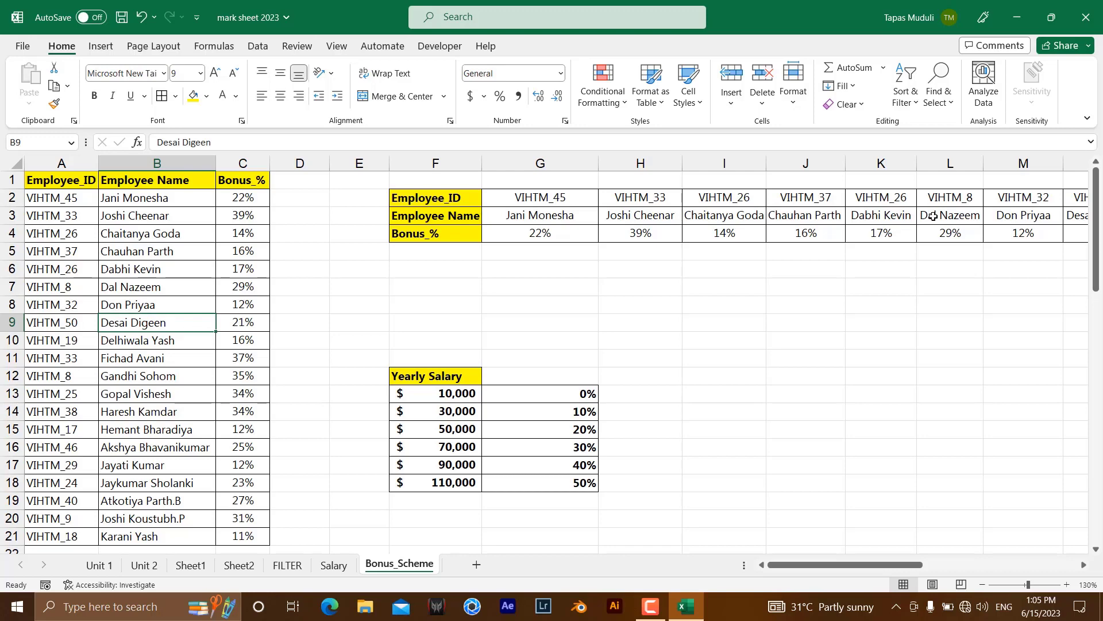
click(338, 568)
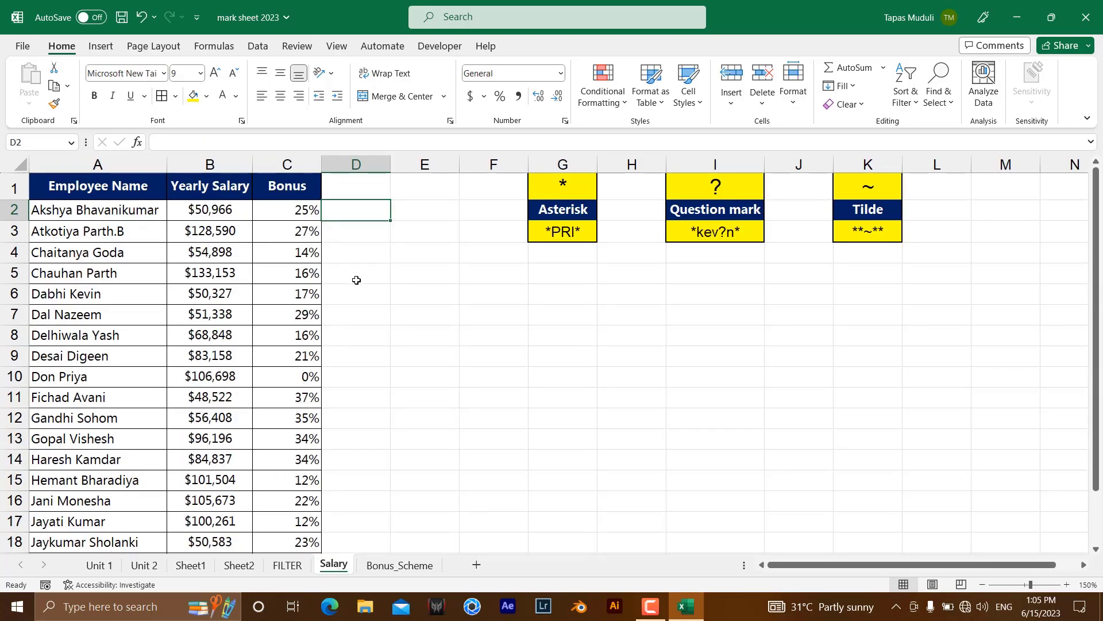
Start an XLOOKUP formula in Salary cell D2 with the employee names A2:A21 as the lookup value.
text(=)
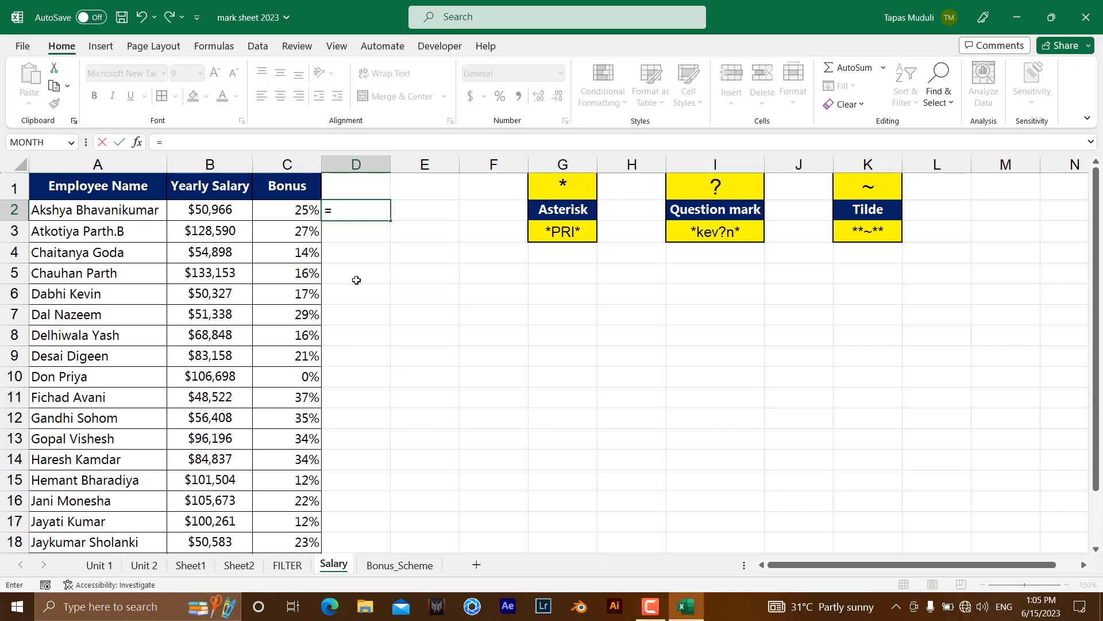
text(xl)
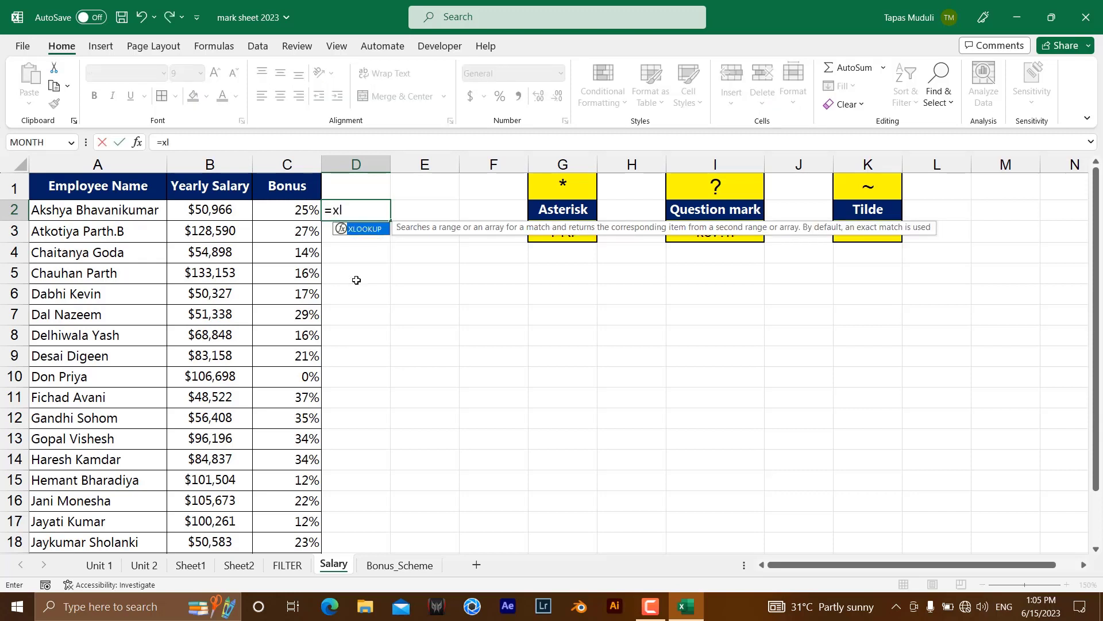
key(Tab)
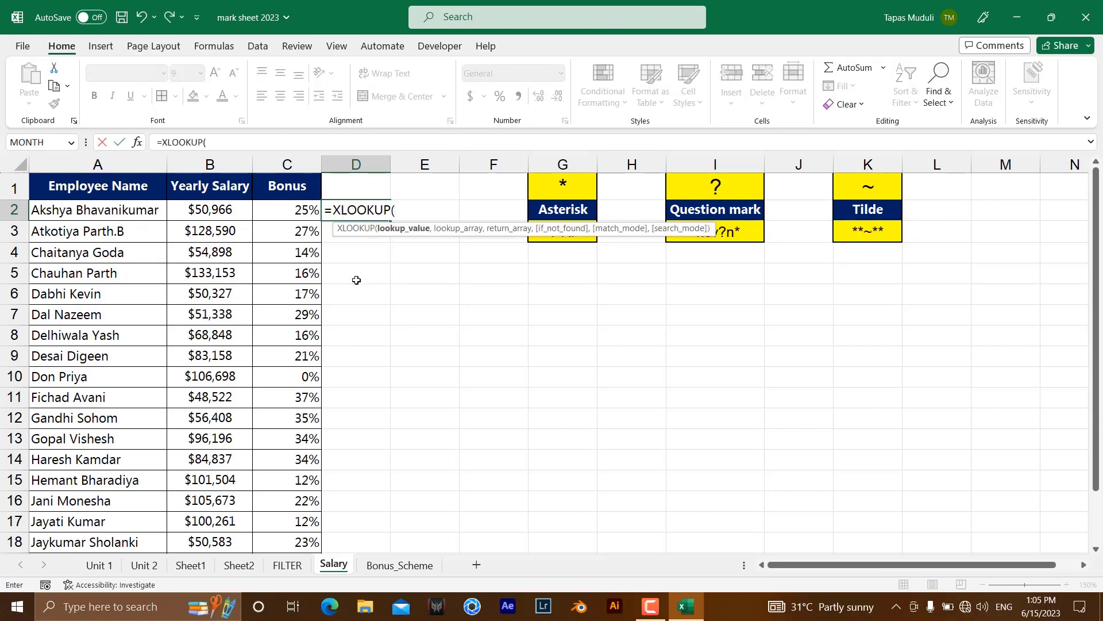
click(132, 212)
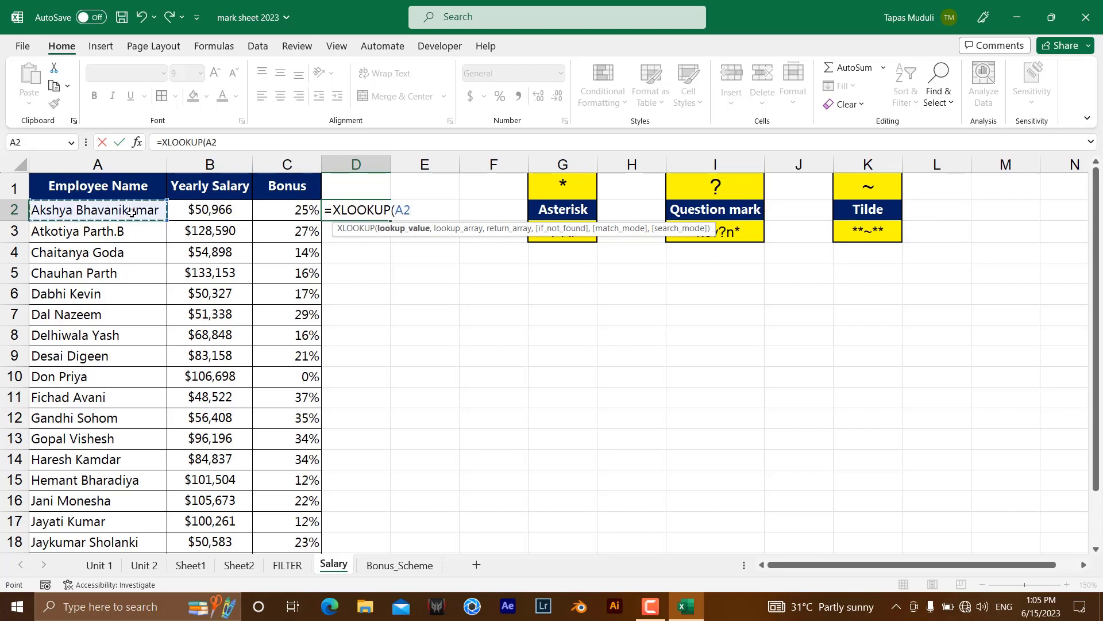
key(ctrl+shift+Down)
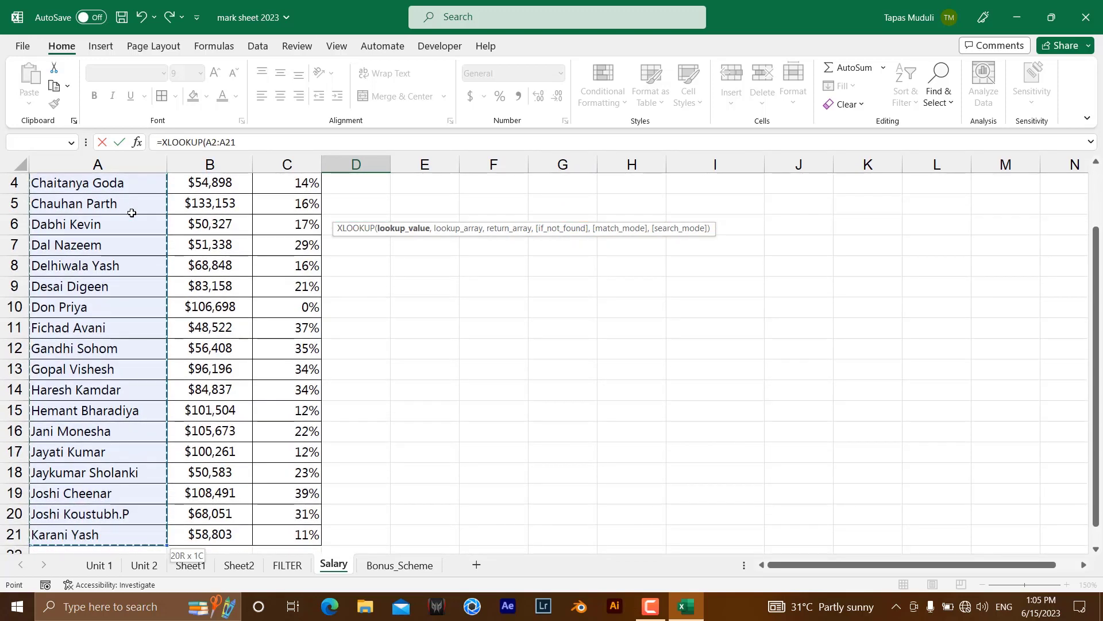
text(,)
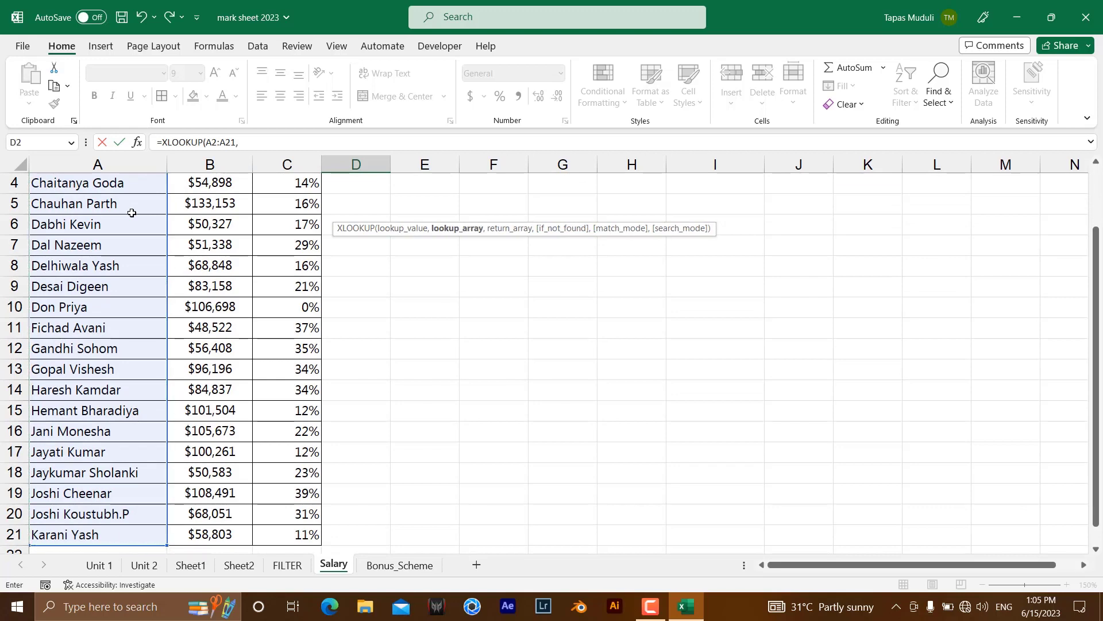
Set the formula's lookup array to the horizontal row of employee names in Bonus_Scheme G3:Z3.
click(398, 568)
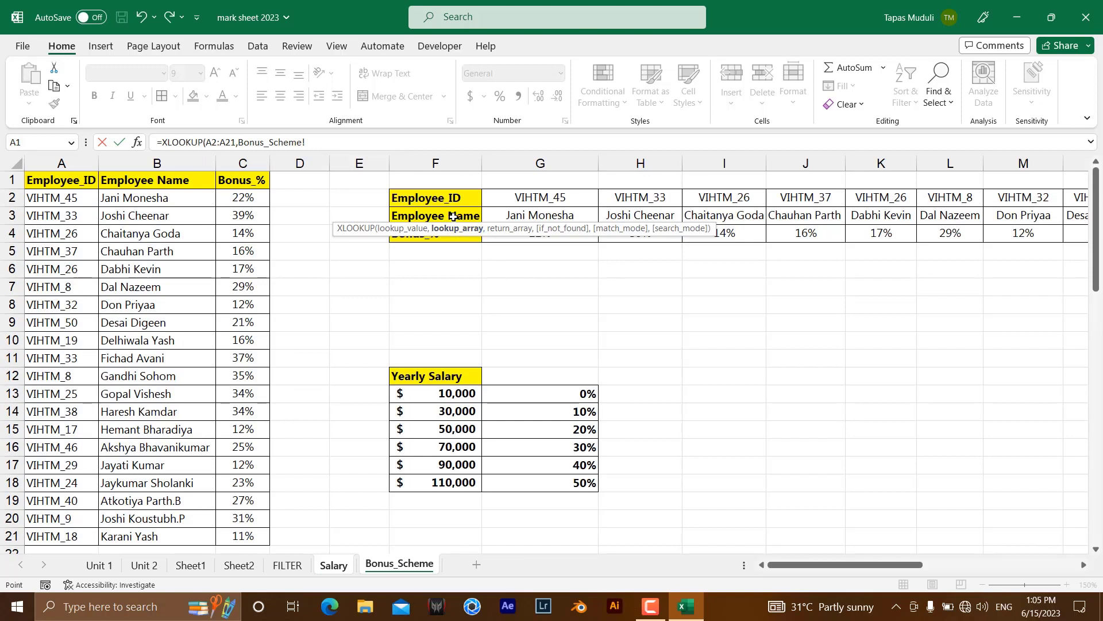
click(543, 218)
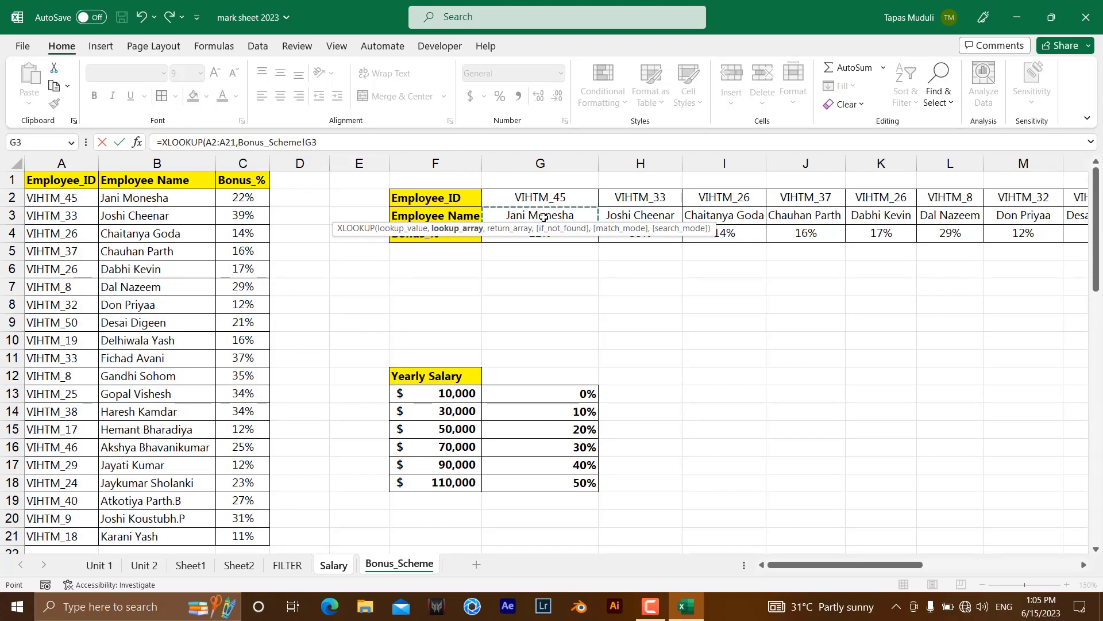
key(ctrl+shift+Right)
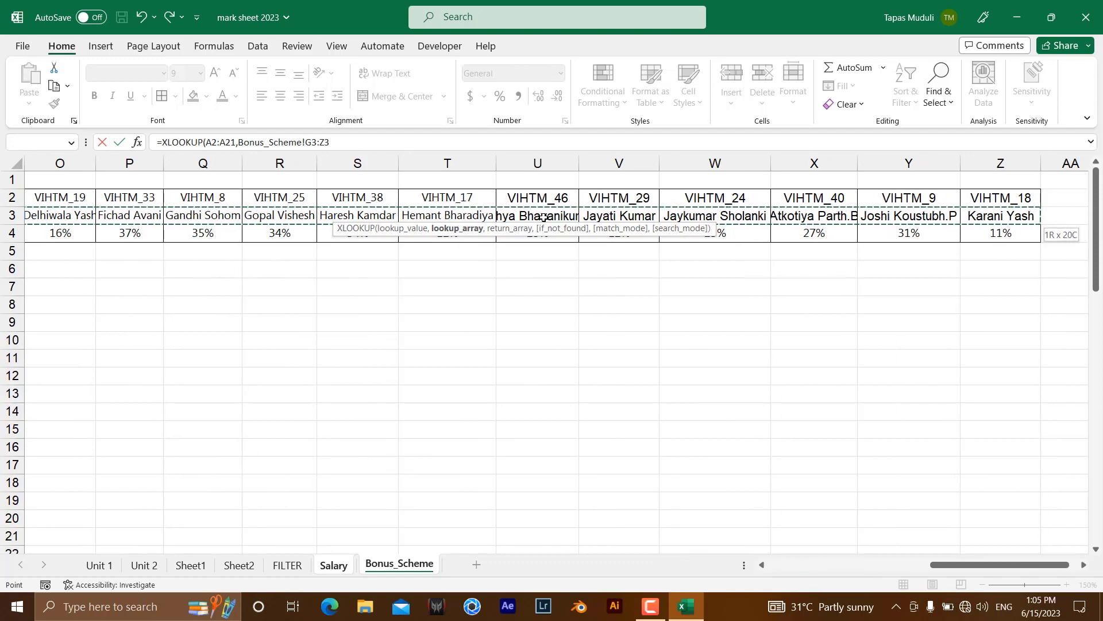
key(Return)
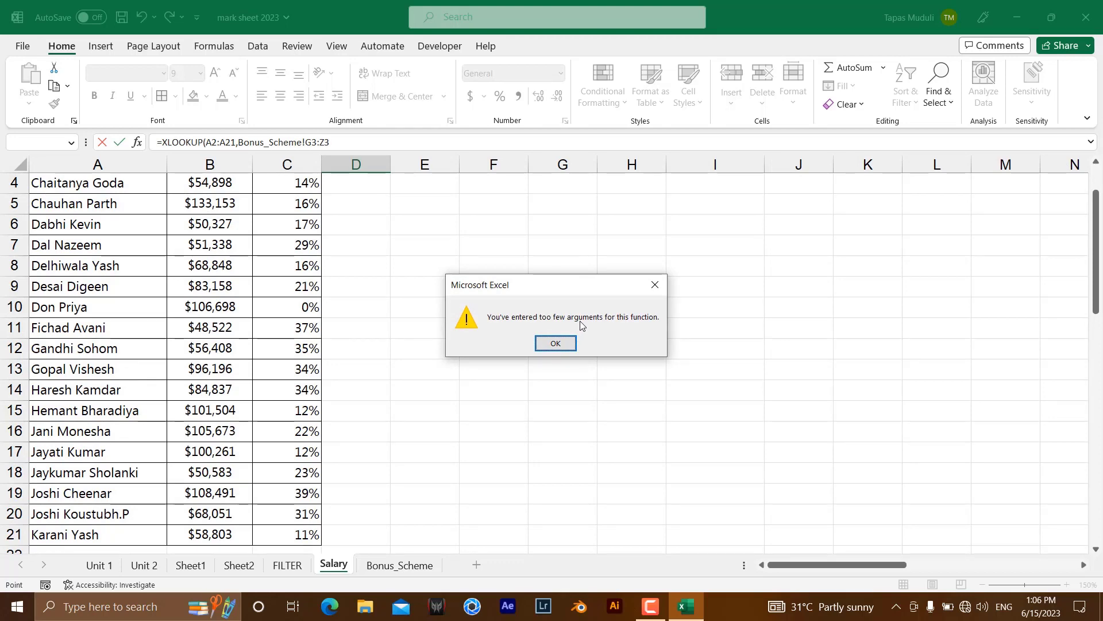
click(560, 343)
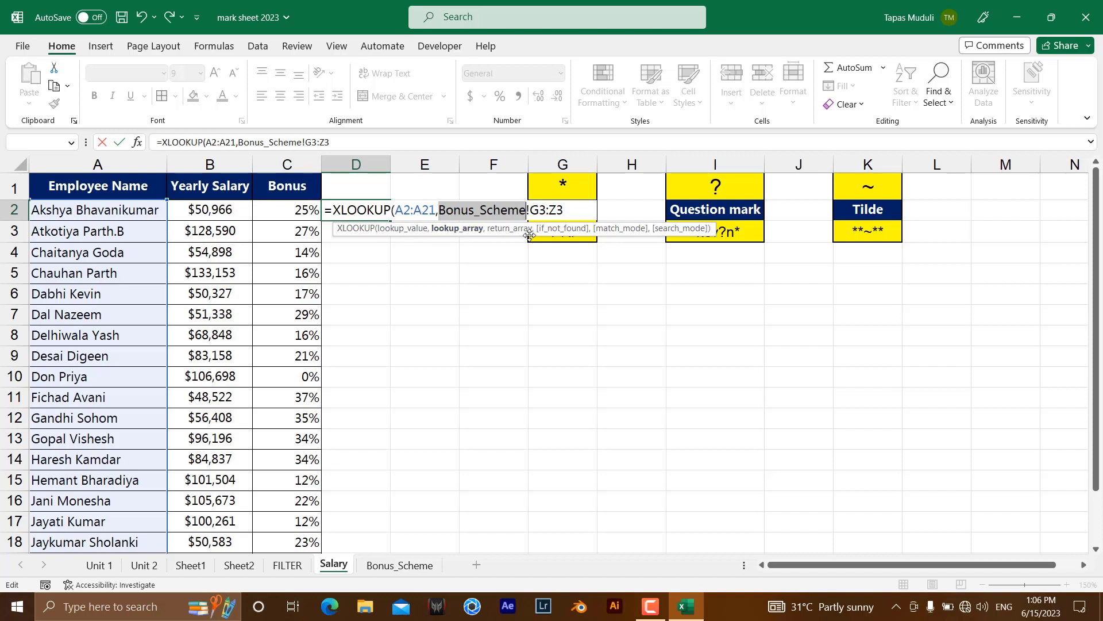
click(573, 207)
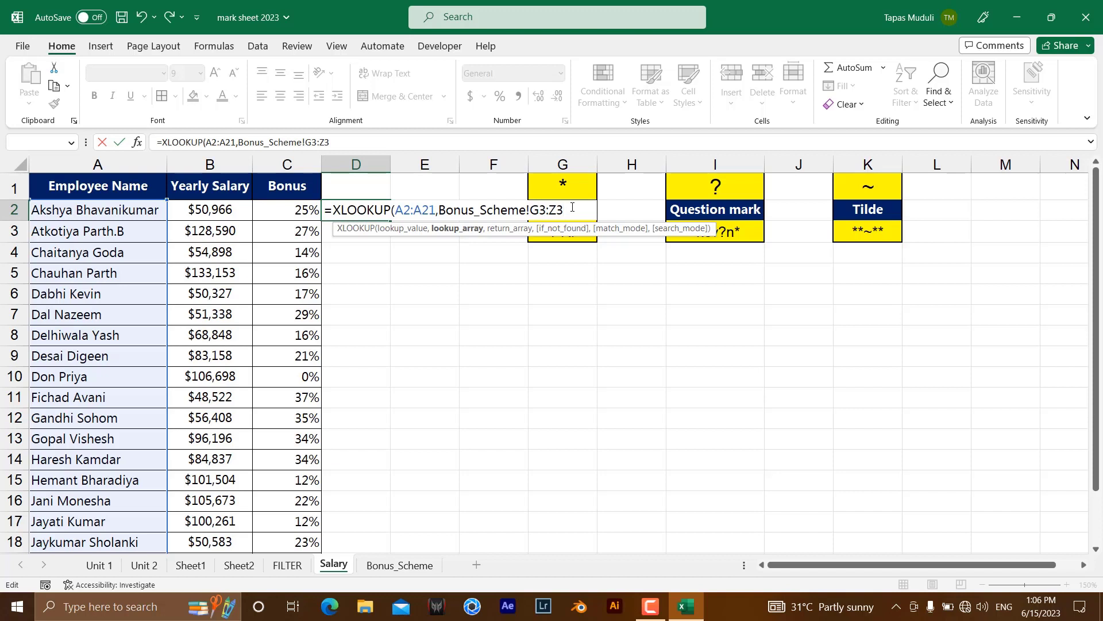
text(,)
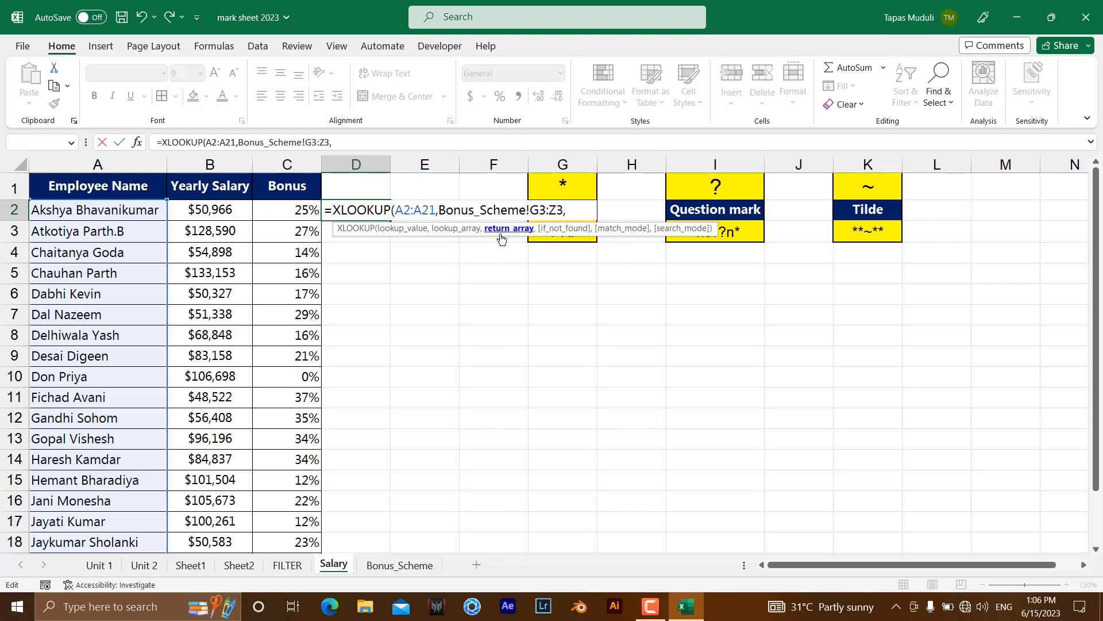
Set the return array to the horizontal bonus percentages in Bonus_Scheme G4:Z4 and enter the formula.
click(406, 571)
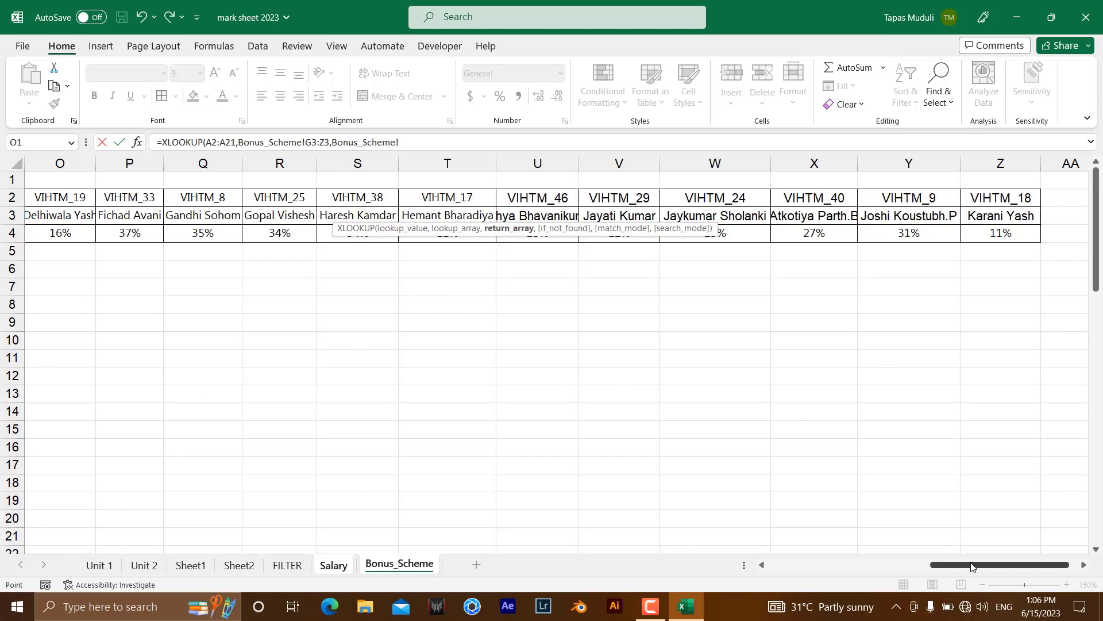
drag(969, 565, 853, 570)
click(251, 241)
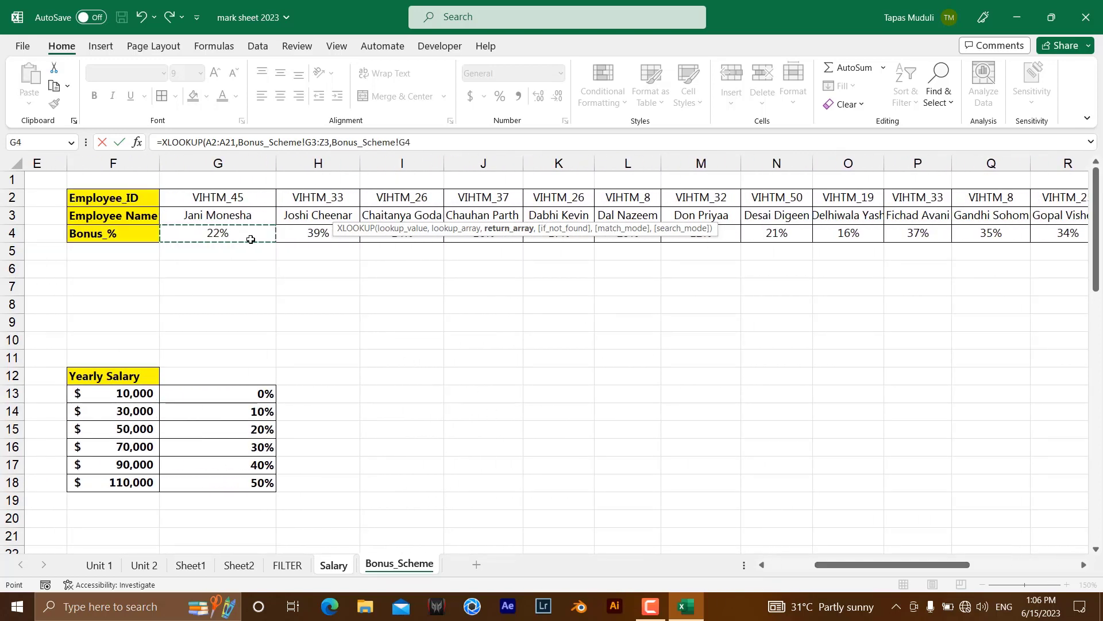
key(ctrl+shift+Right)
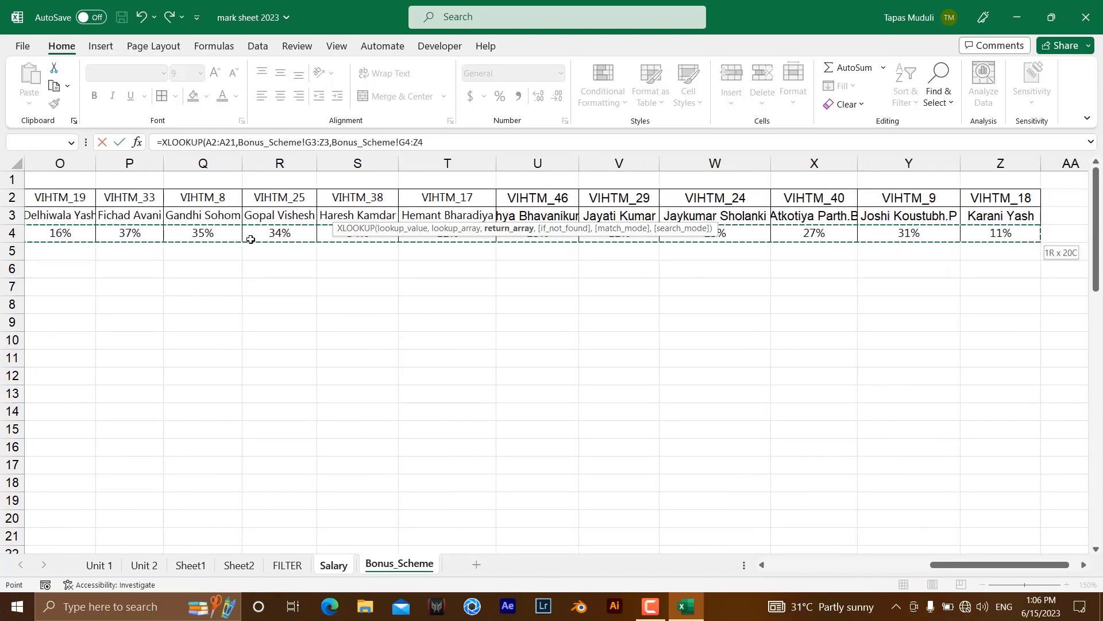
key(Return)
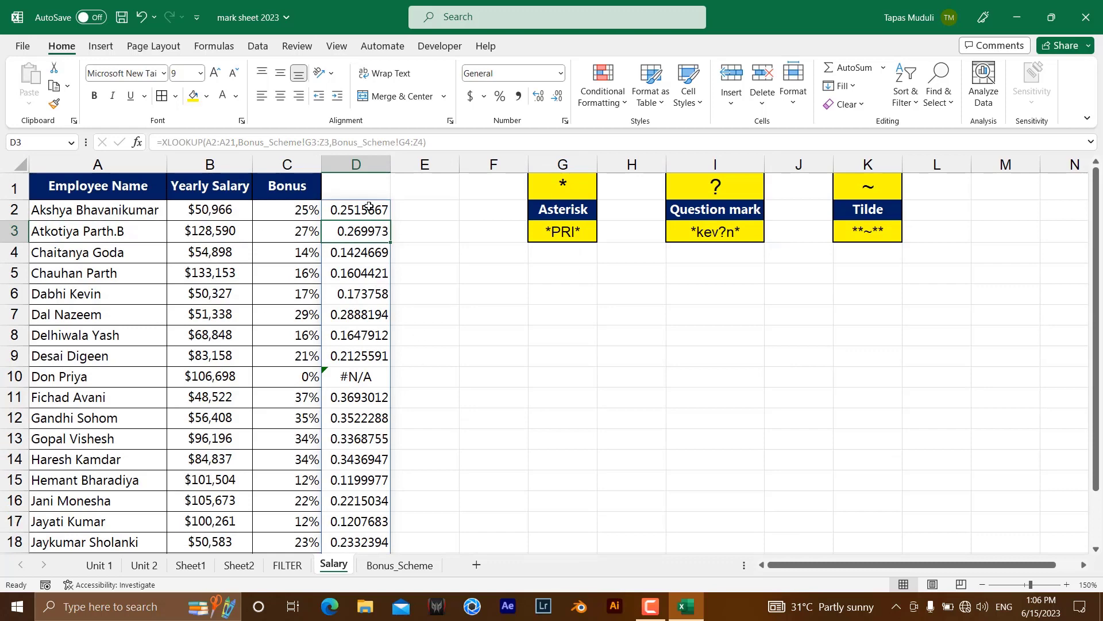
Format the results in D2:D21 as percentages and add 0 as the if_not_found argument to the XLOOKUP in D2.
drag(370, 209, 365, 514)
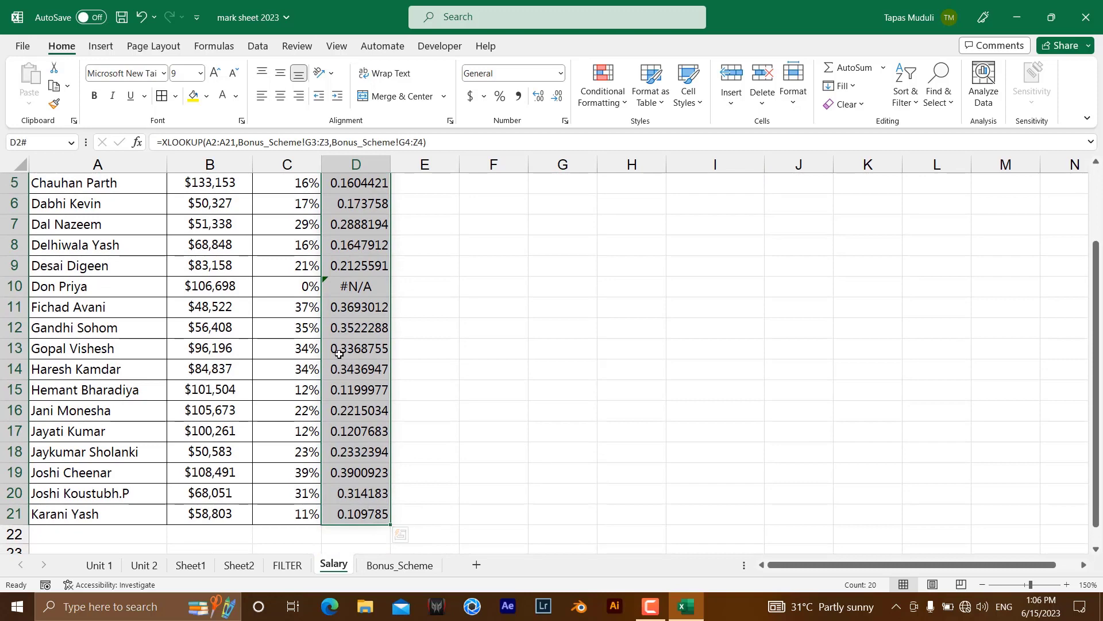
click(501, 95)
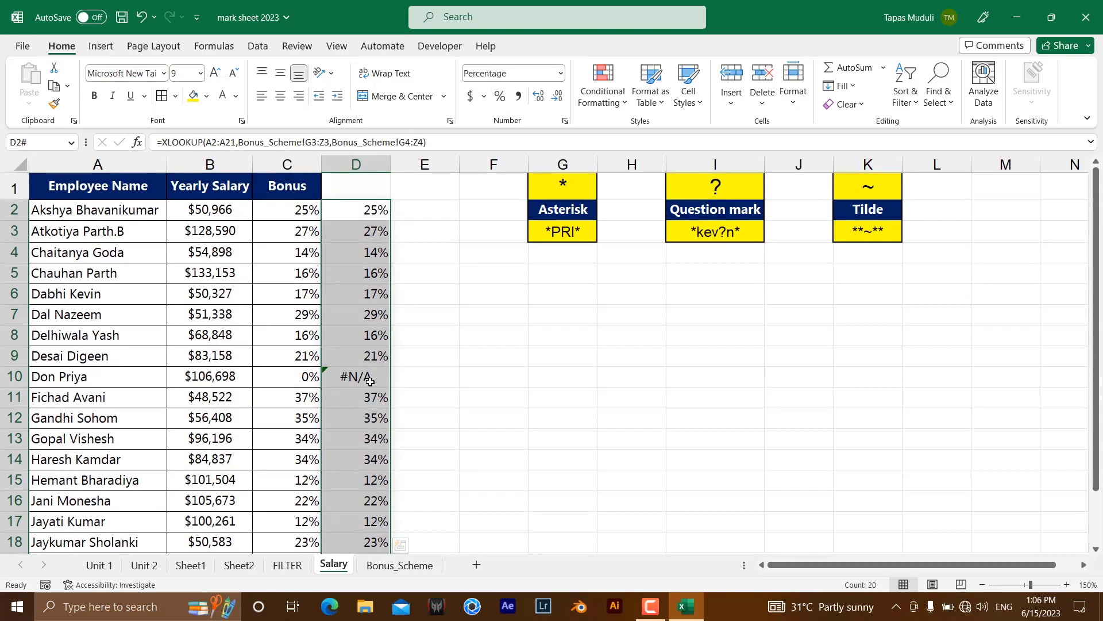
click(376, 212)
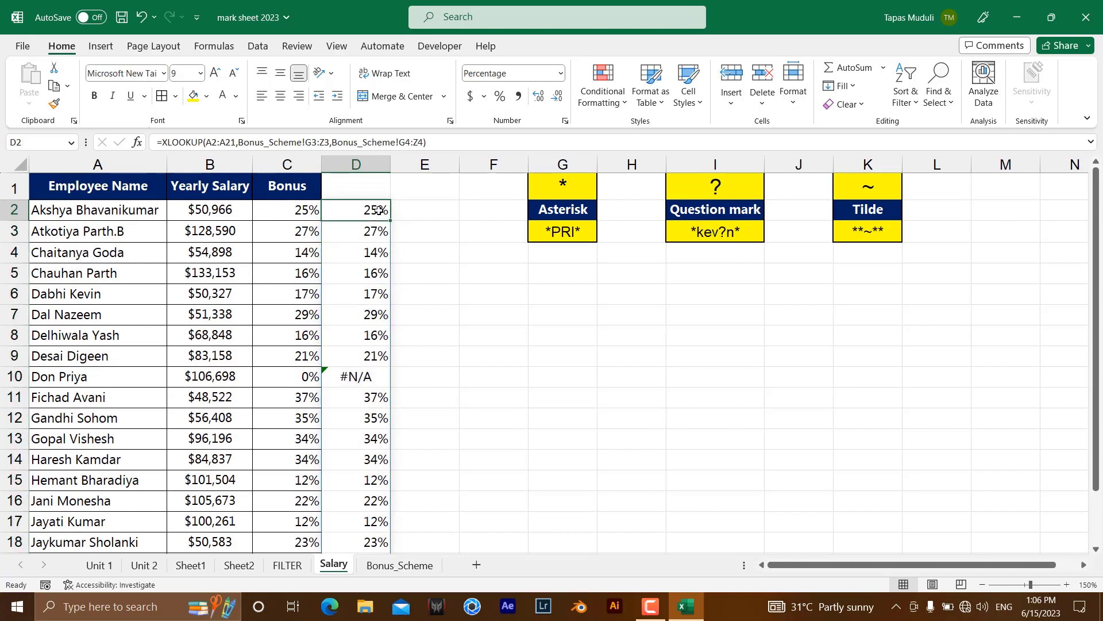
click(426, 141)
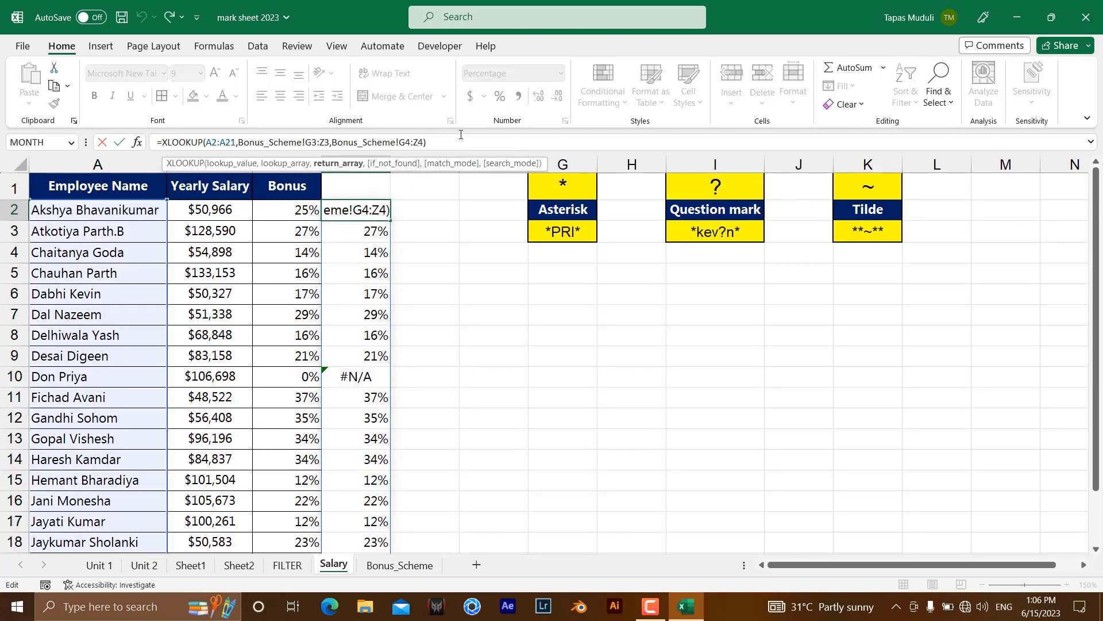
text(,)
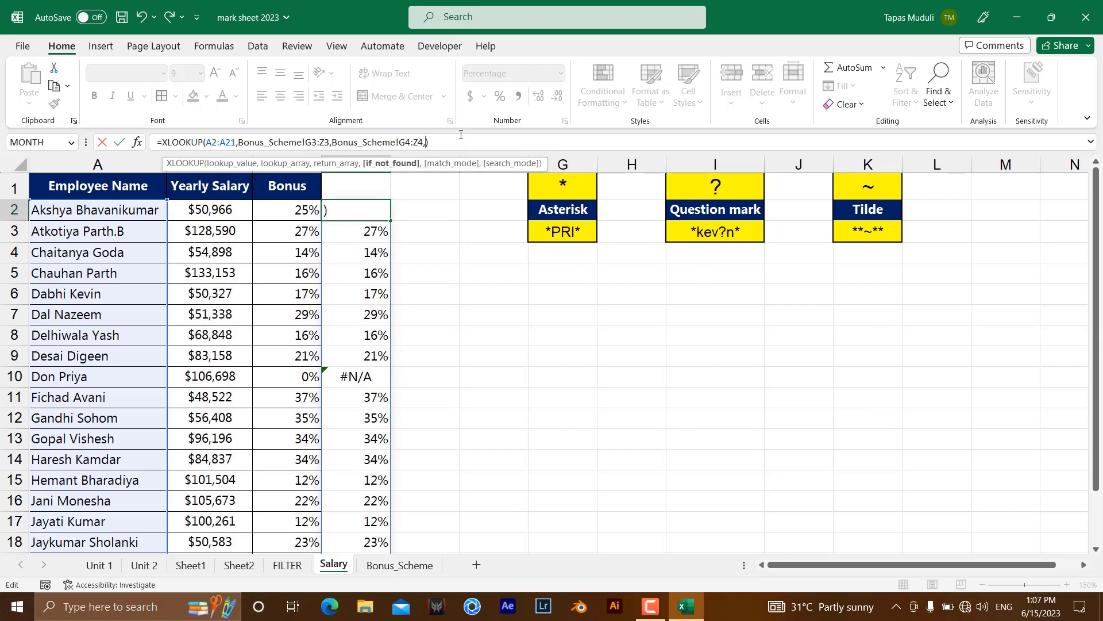
text(0)
key(Return)
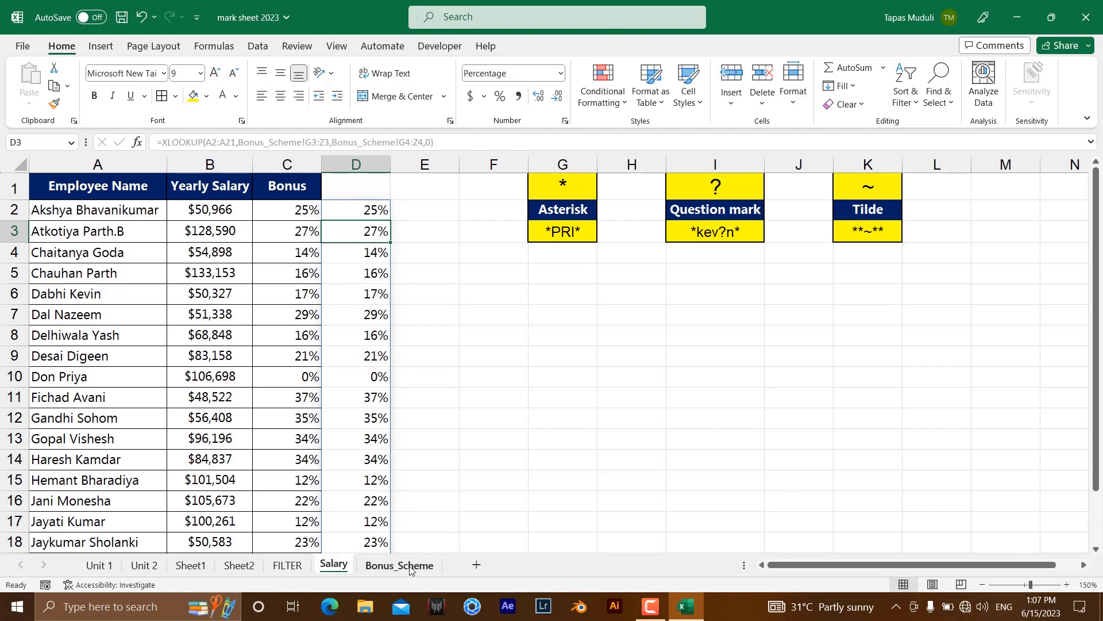
Clear the horizontal lookup results from column D of the Salary sheet, from D2 down.
click(377, 208)
drag(377, 207, 379, 534)
key(Delete)
scroll(400, 518, up, 2)
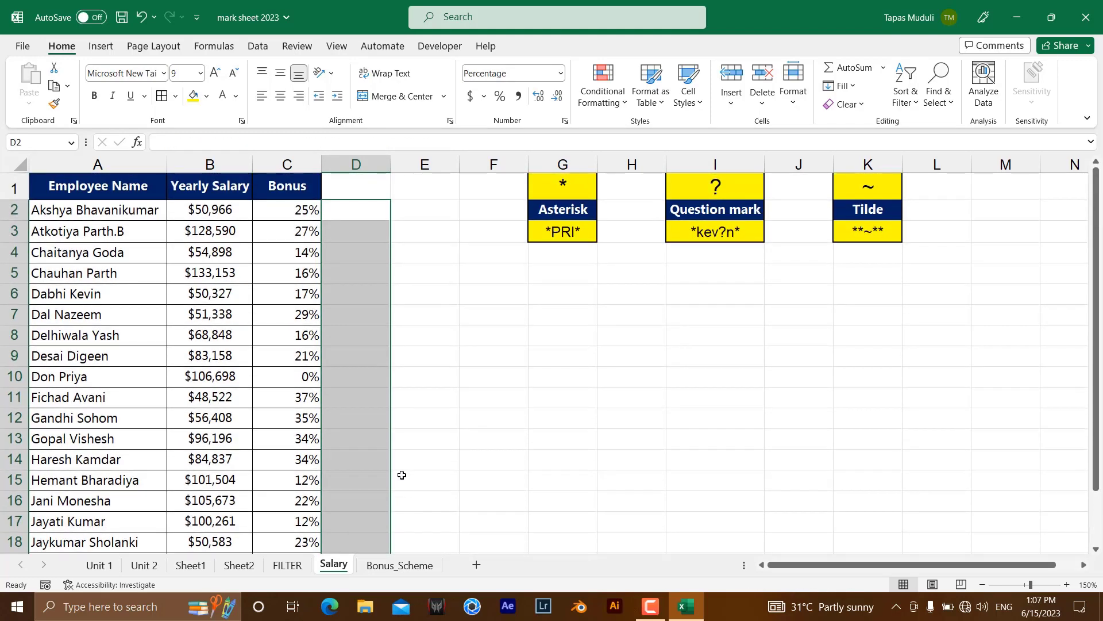
click(426, 382)
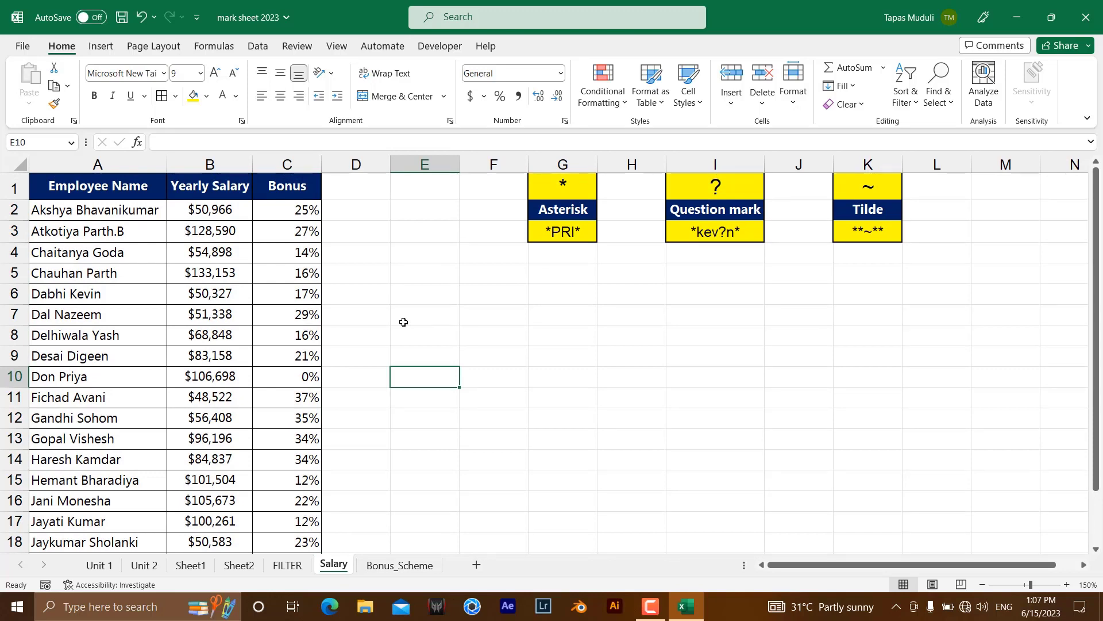
click(489, 282)
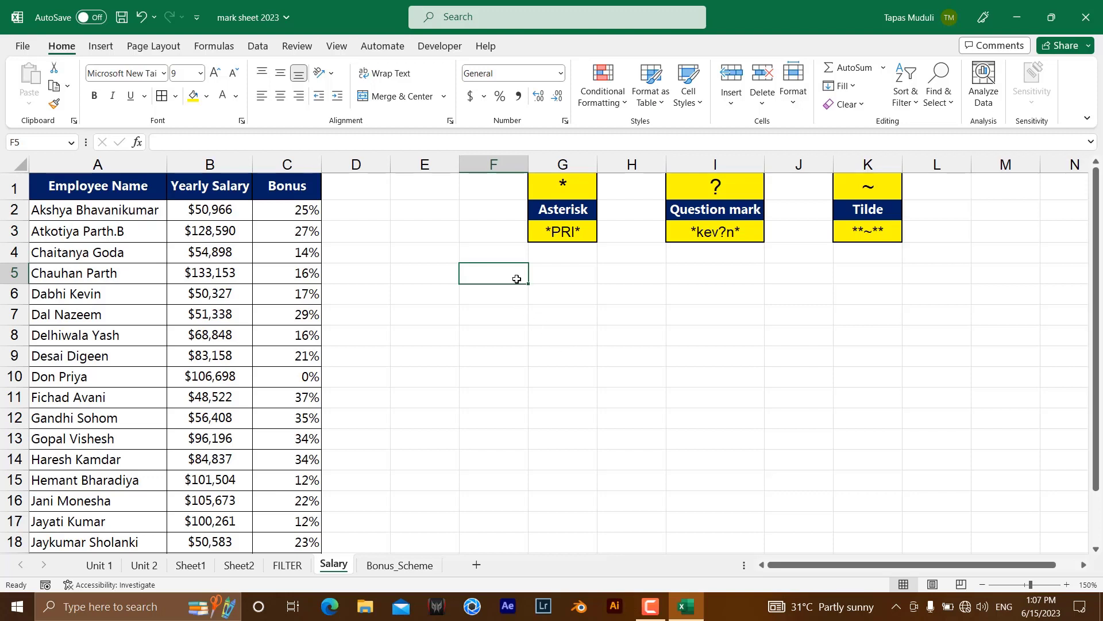
Enter an employee's surname in F5 and start an XLOOKUP formula in G5 with F5 as the lookup value.
text(Goda)
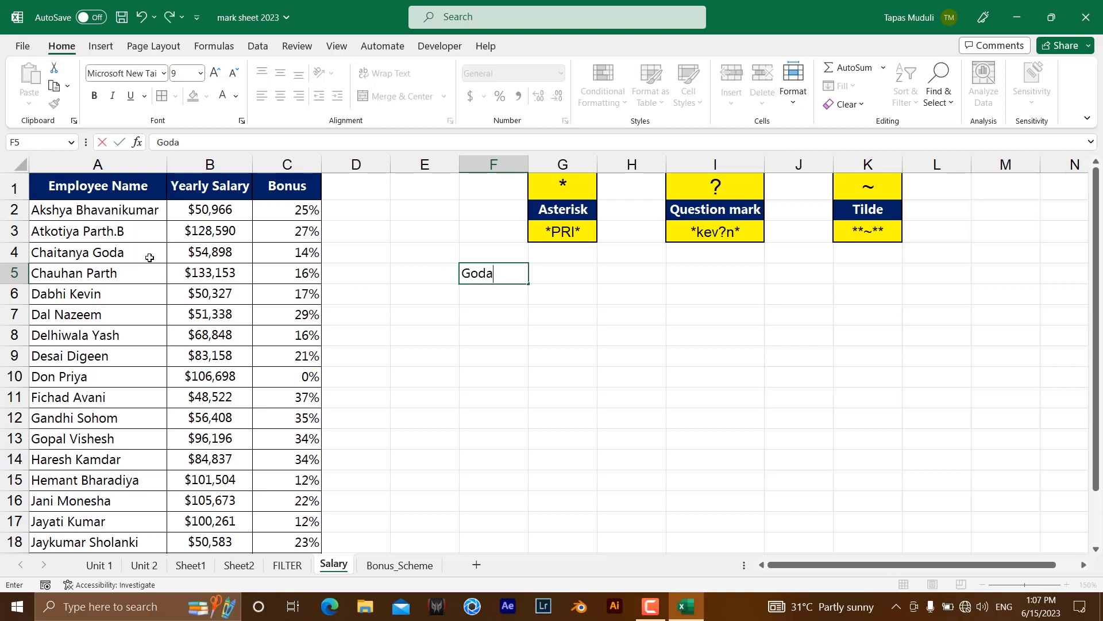
click(579, 280)
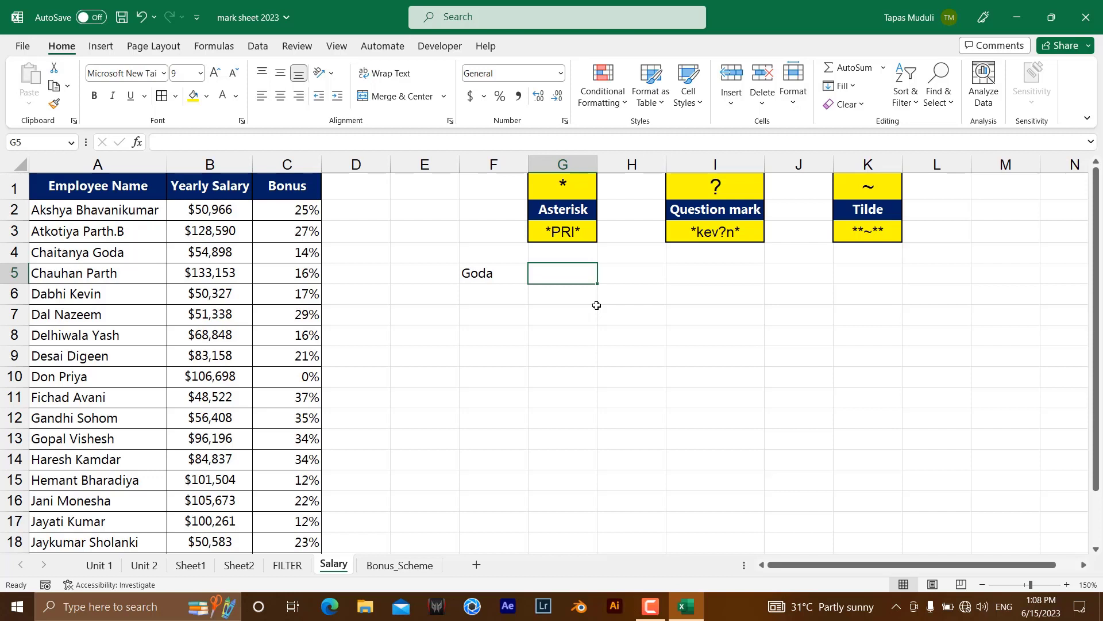
text(=)
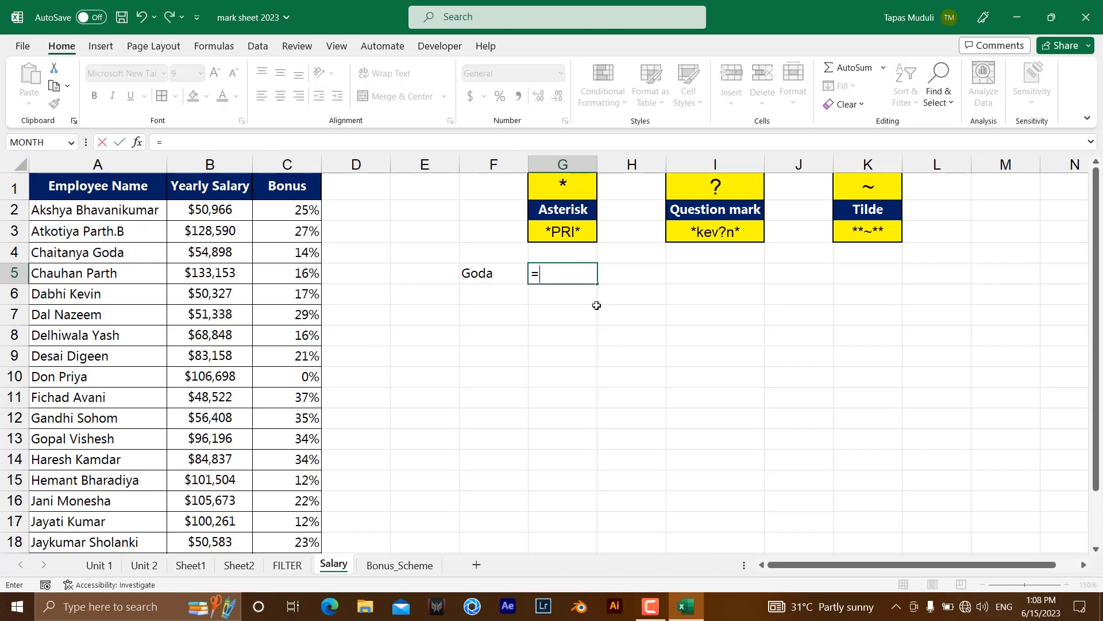
text(xlo)
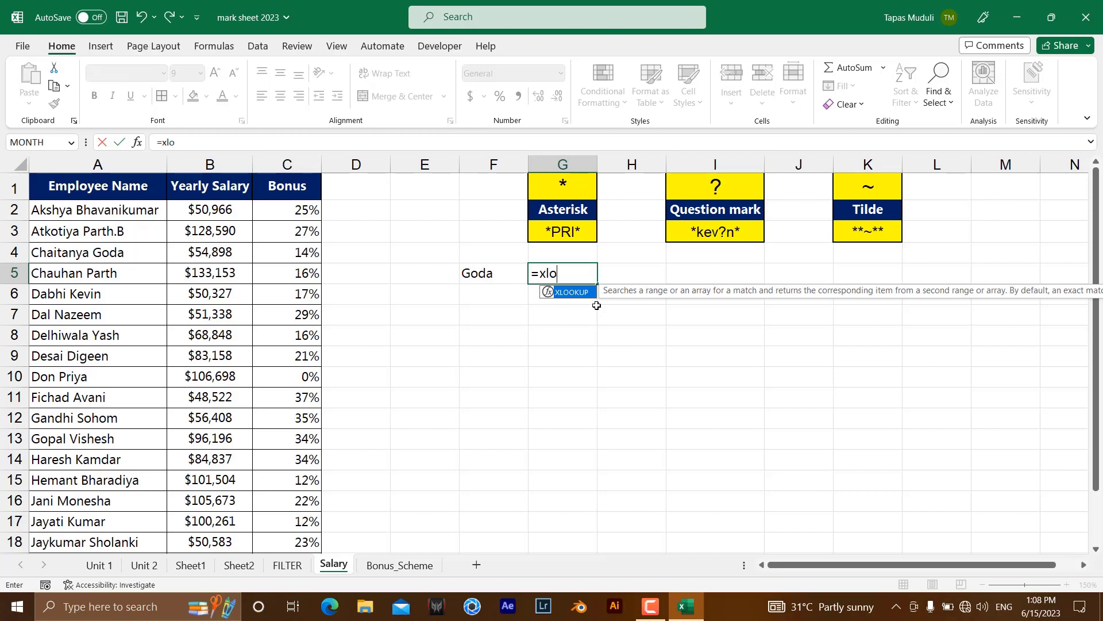
key(Tab)
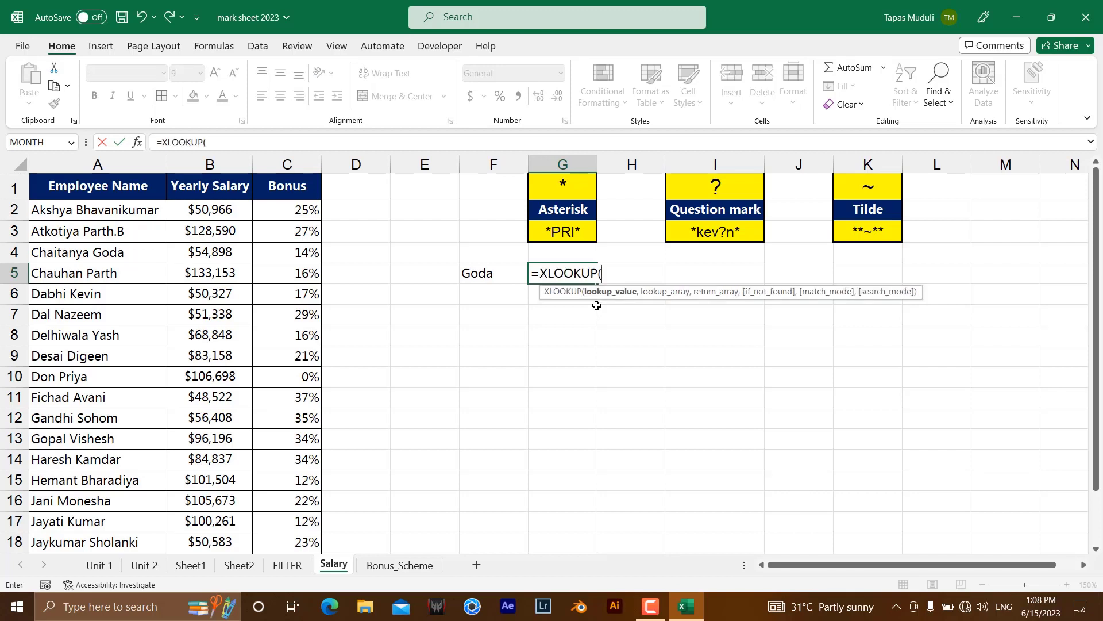
click(506, 279)
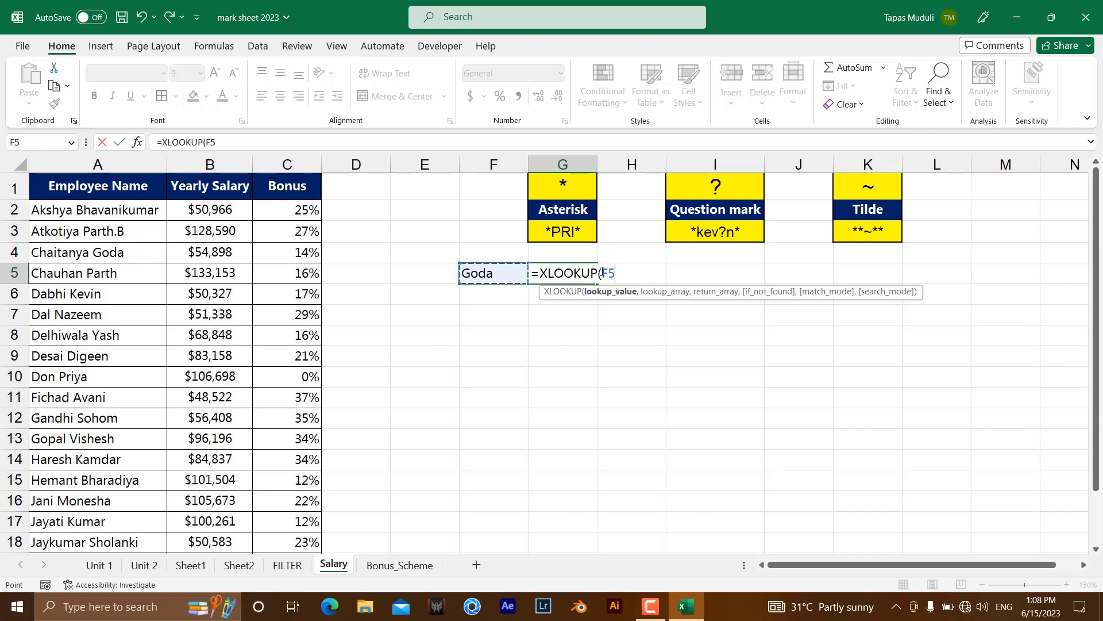
Prefix the lookup value in the G5 formula with an asterisk wildcard, making it "*"&F5.
click(601, 273)
text(")
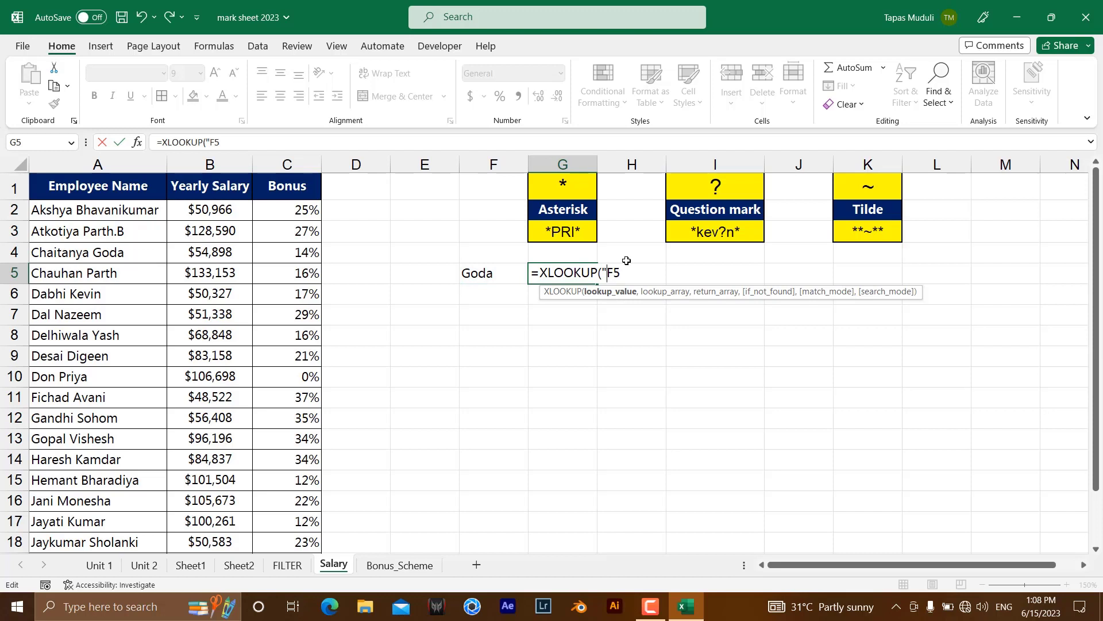
text(*"&)
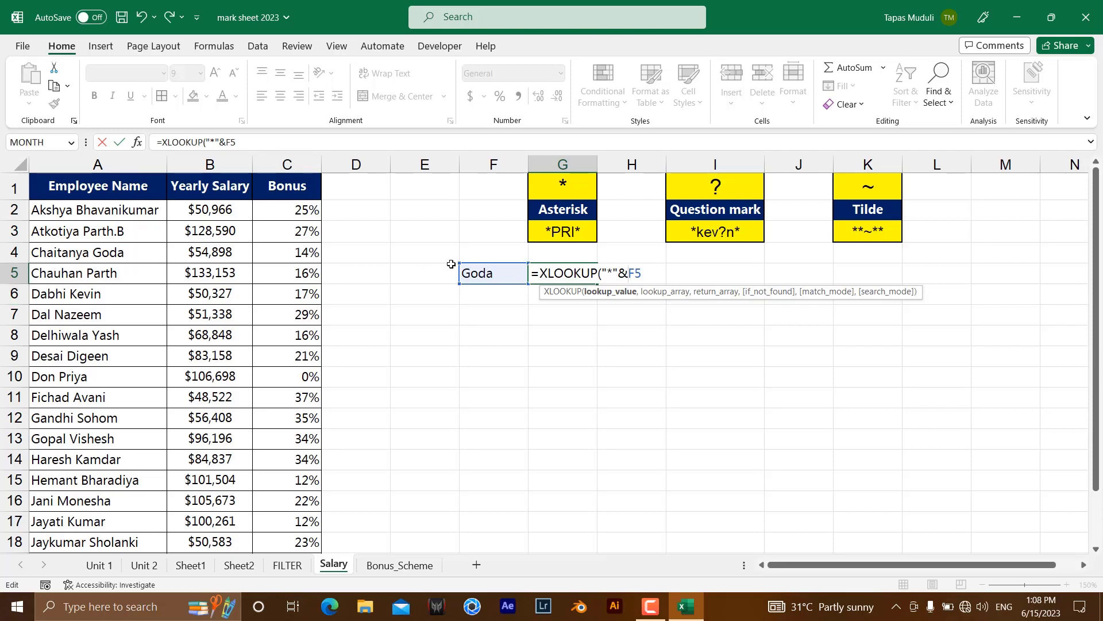
click(650, 277)
text(&)
text(")
key(BackSpace)
key(BackSpace)
text(,)
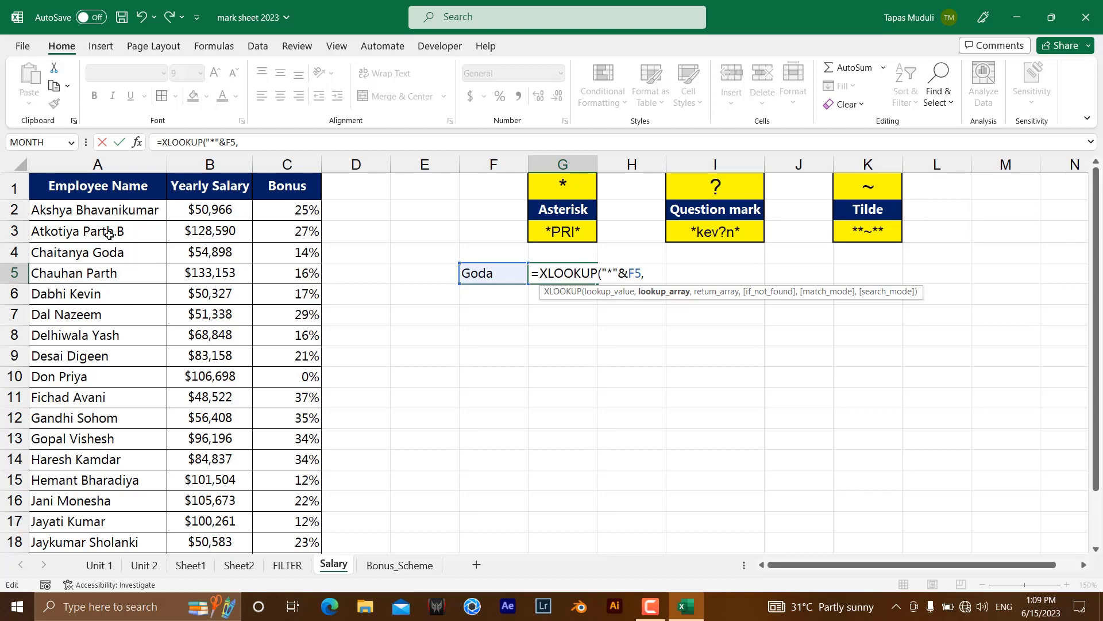
Set both the lookup array and the return array to the employee names in A2:A21 and enter the formula.
click(113, 212)
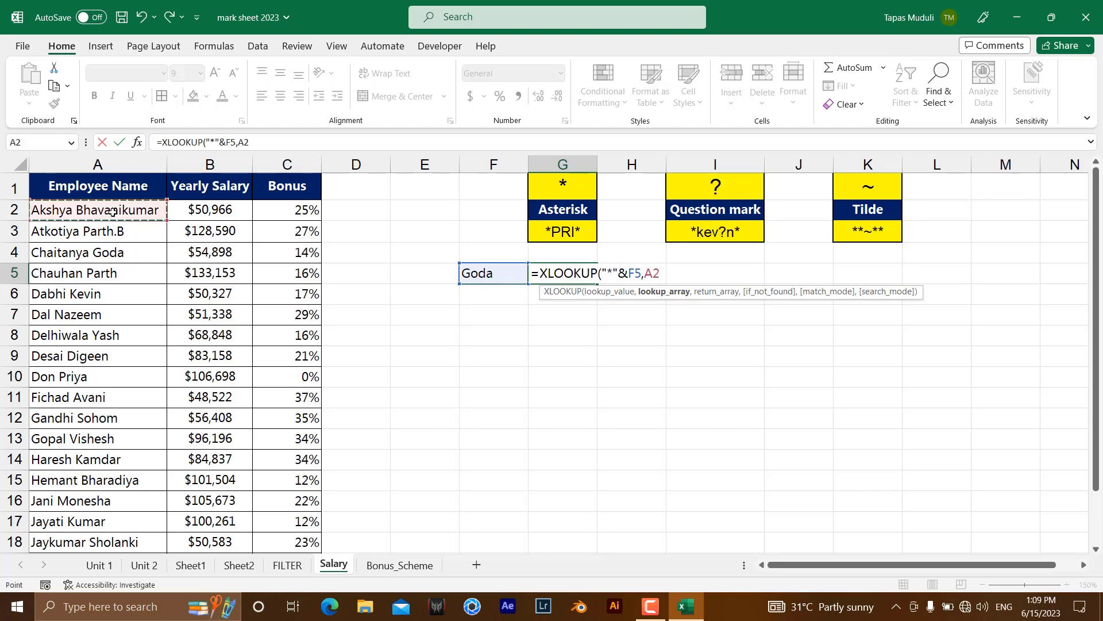
key(ctrl+shift+Down)
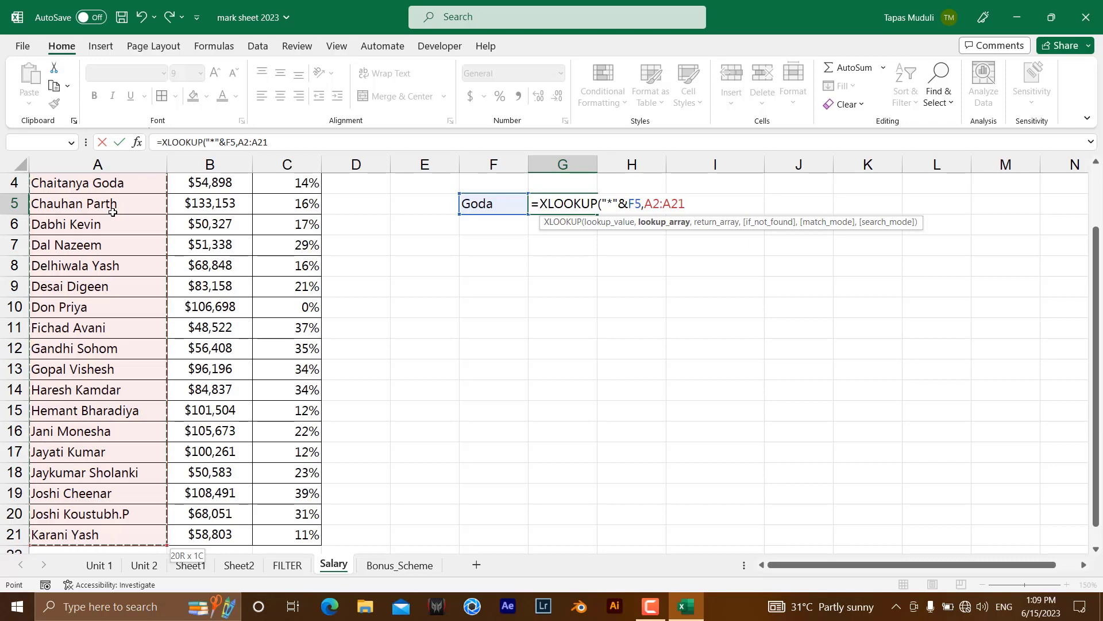
text(,)
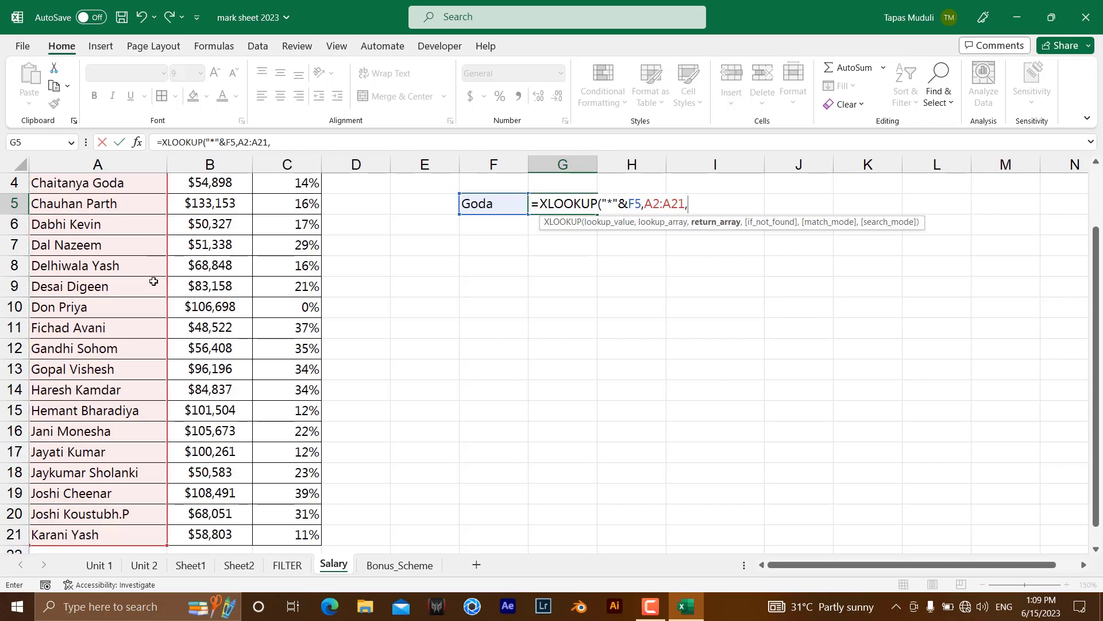
scroll(127, 275, up, 1)
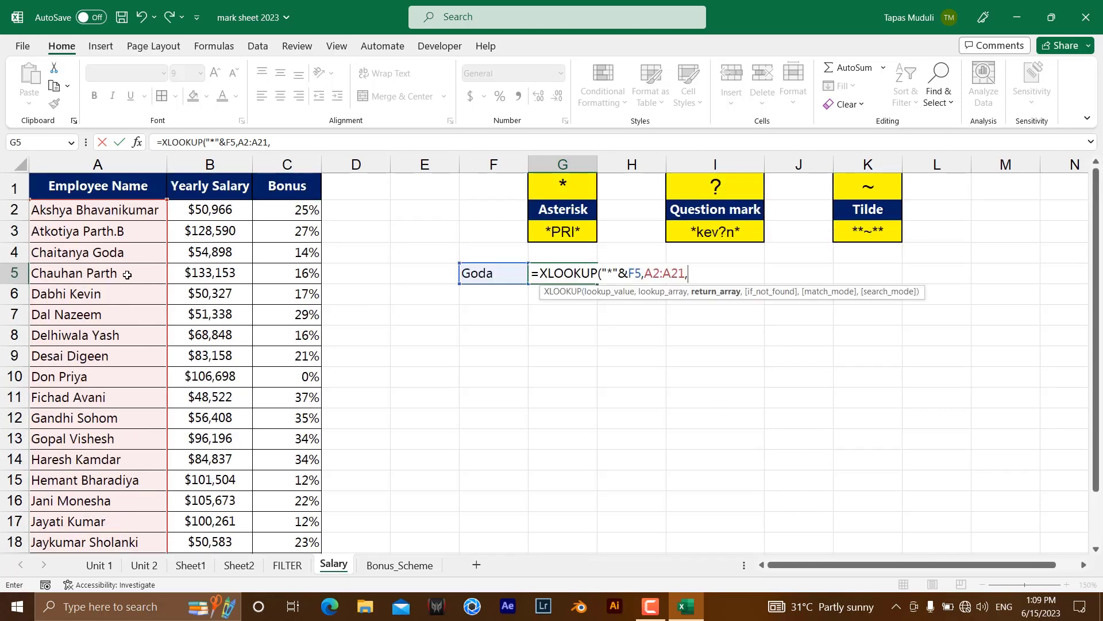
click(102, 211)
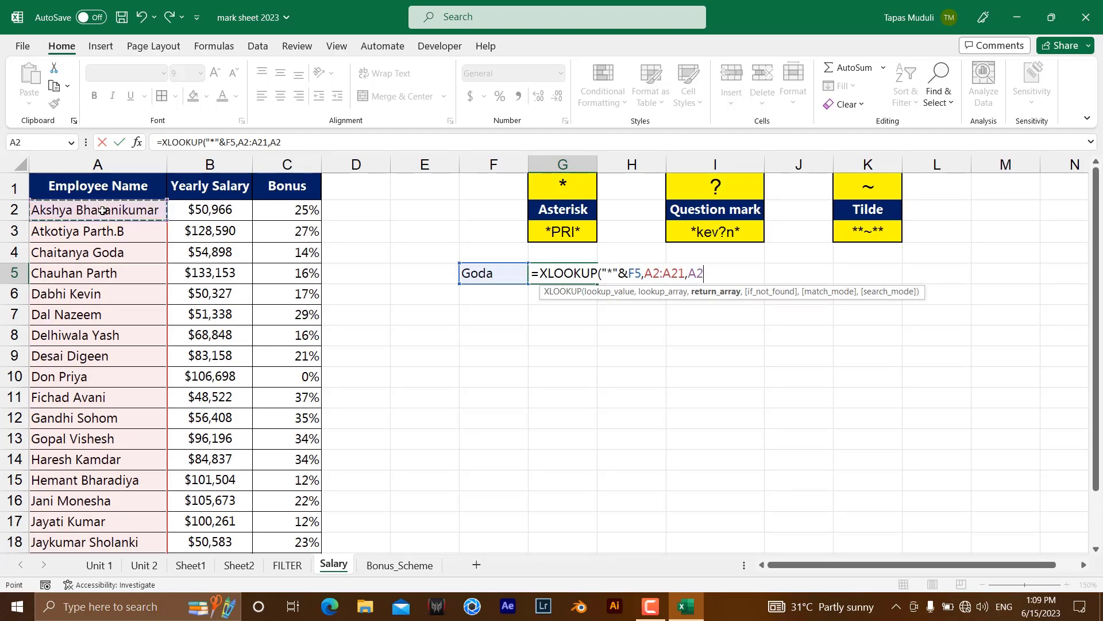
key(ctrl+shift+Down)
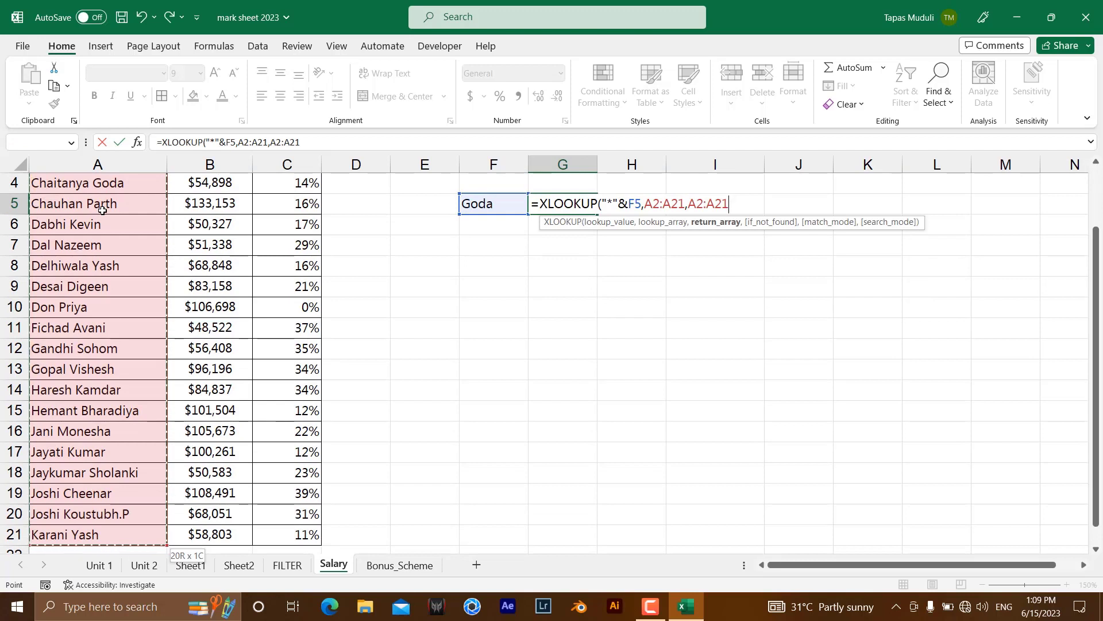
key(Return)
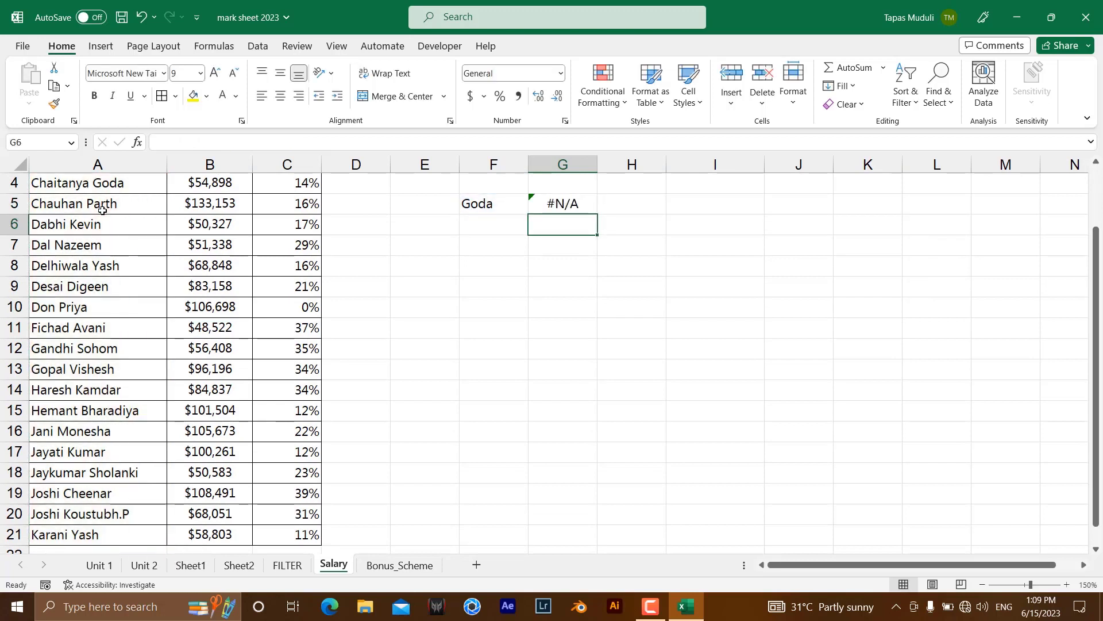
Set the match mode of the XLOOKUP in G5 to 2, Wildcard character match, leaving the if_not_found argument empty.
click(586, 202)
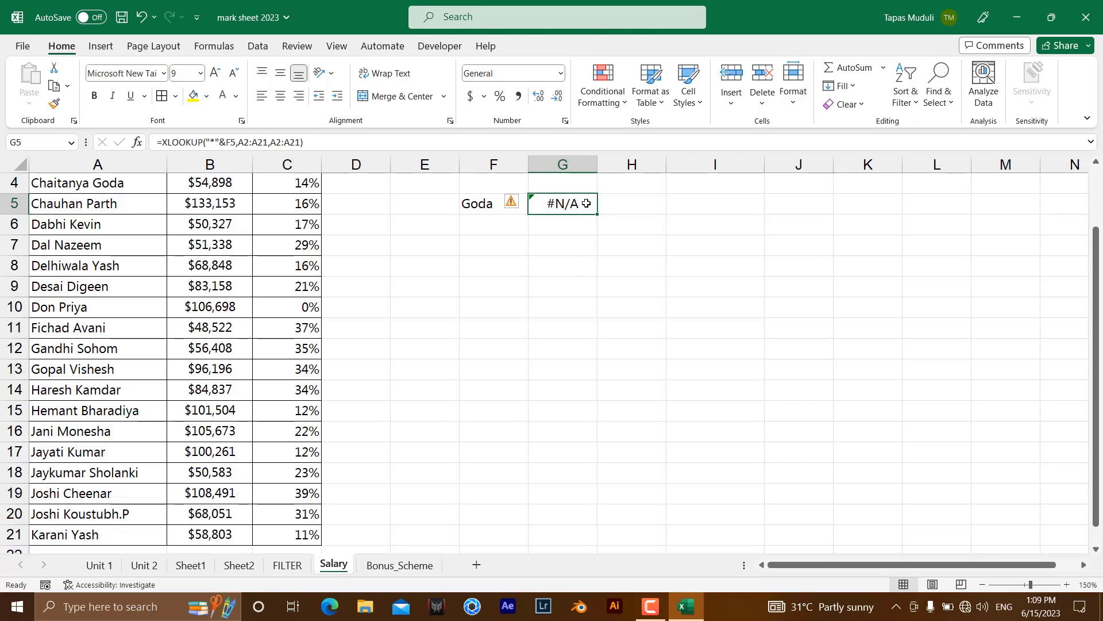
click(300, 141)
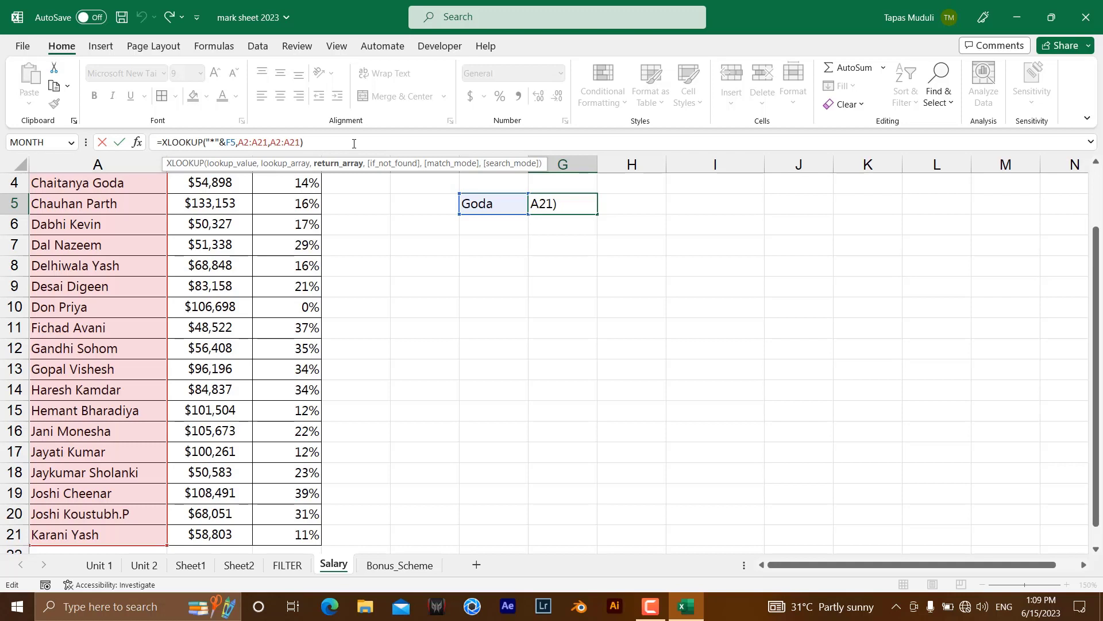
text(,)
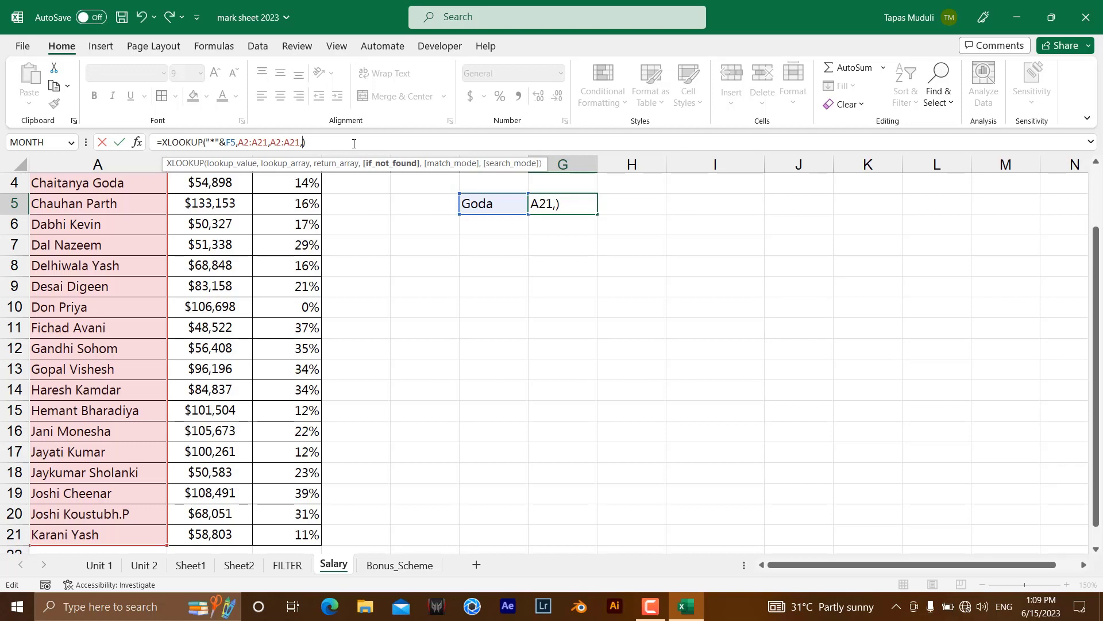
text(,)
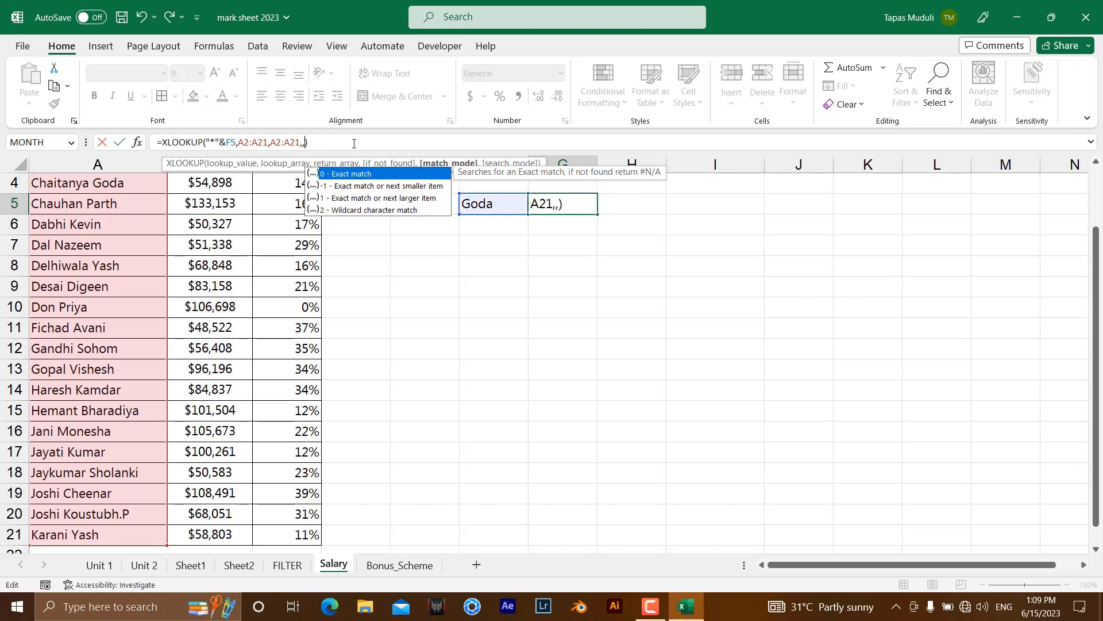
click(351, 211)
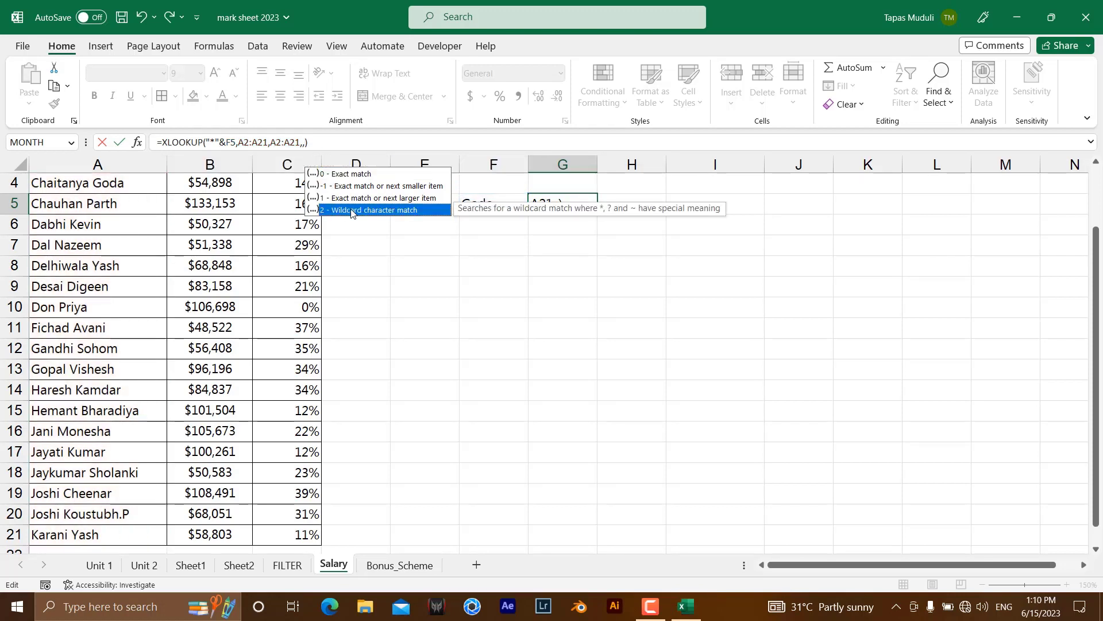
double_click(352, 210)
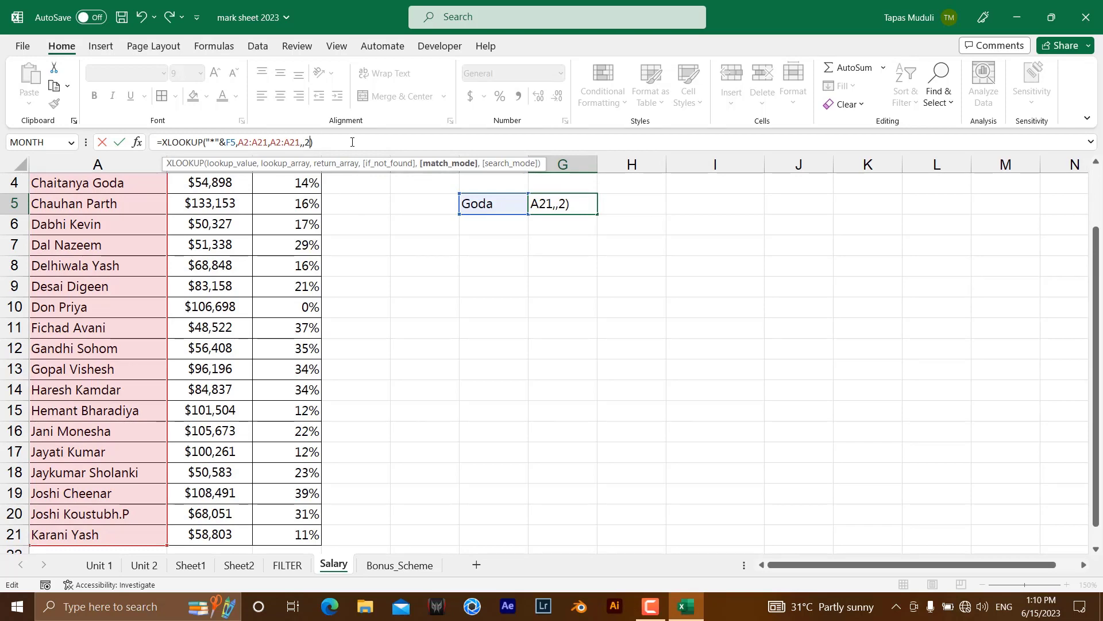
key(Return)
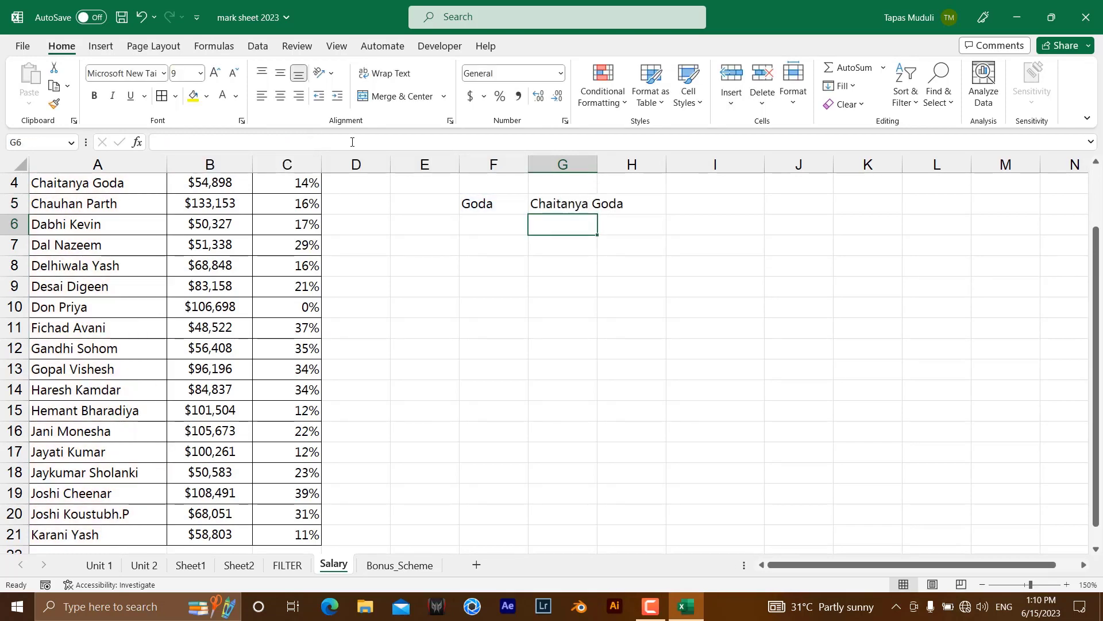
scroll(440, 263, up, 1)
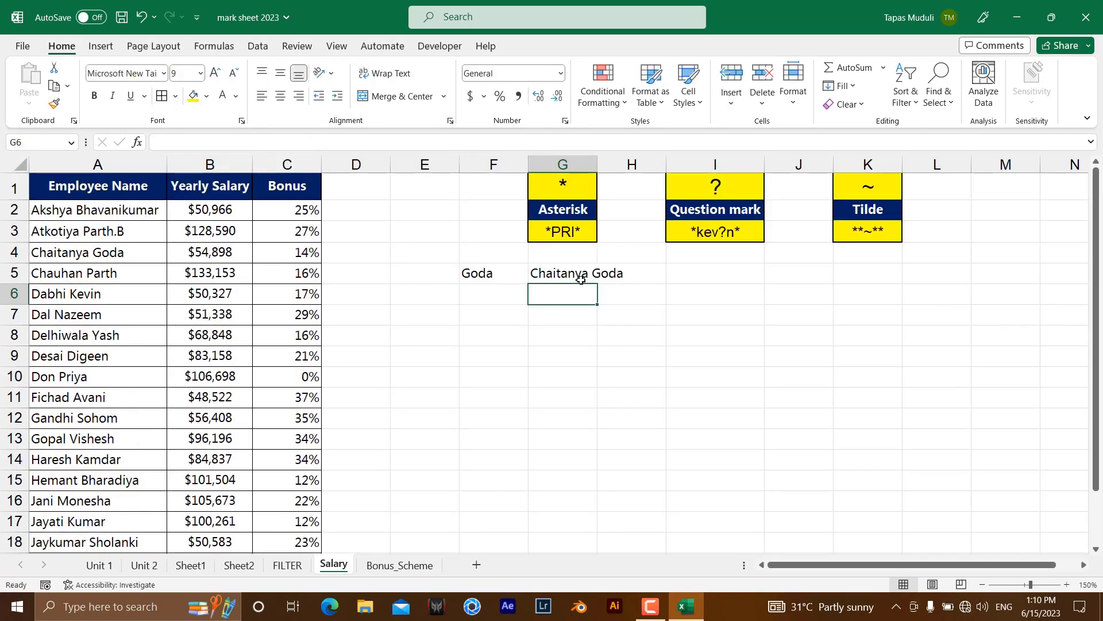
Replace the search text in F5 with another employee's partial name and capitalize its first letter.
click(497, 275)
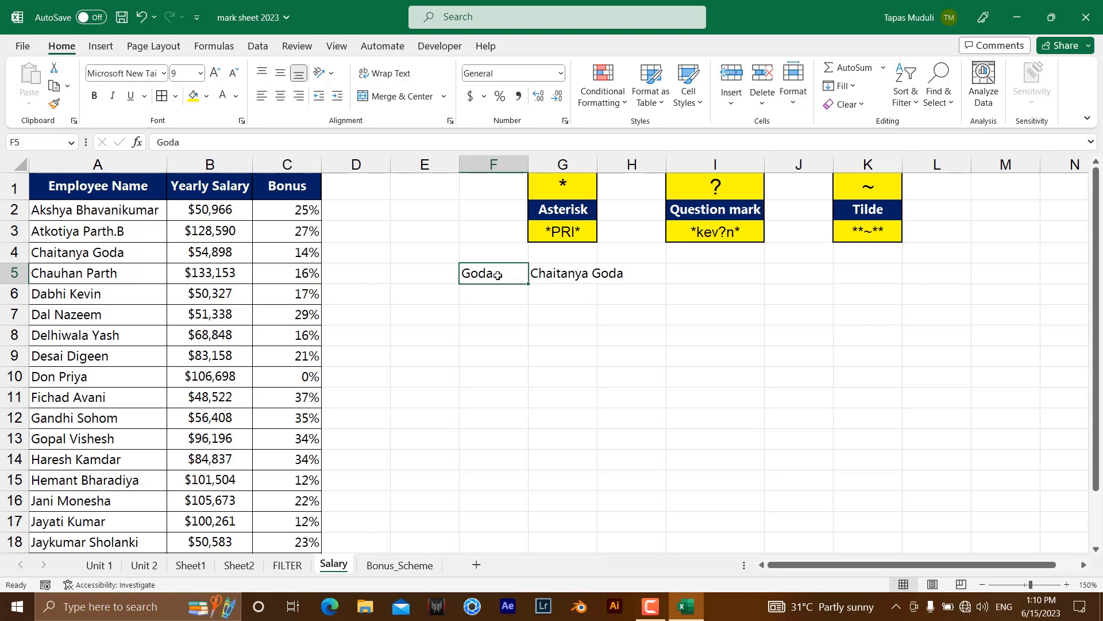
text(parth)
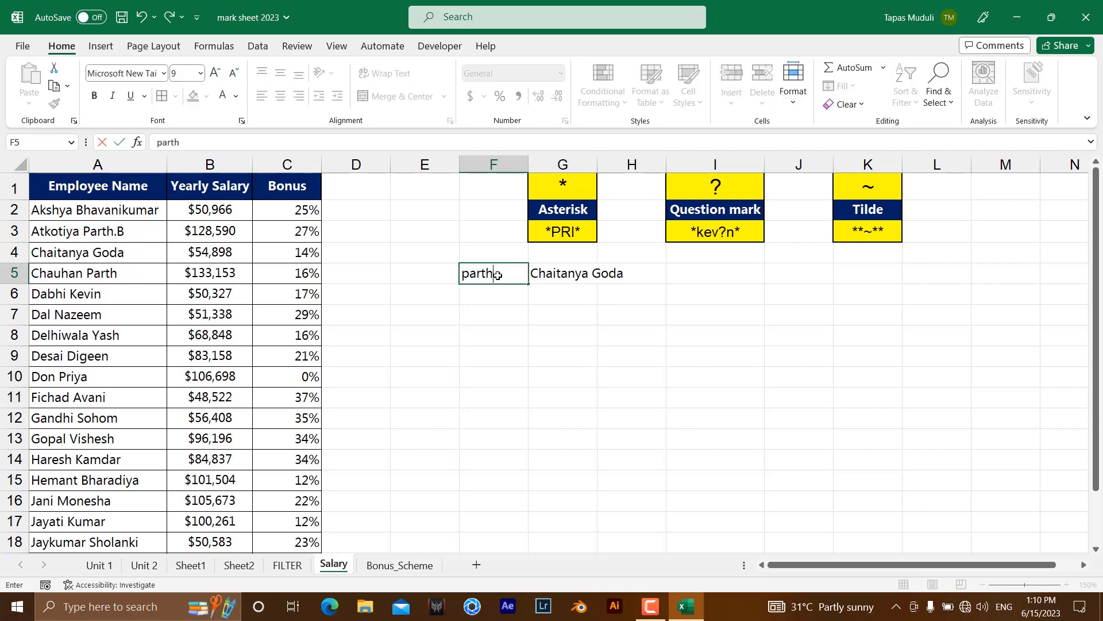
key(Return)
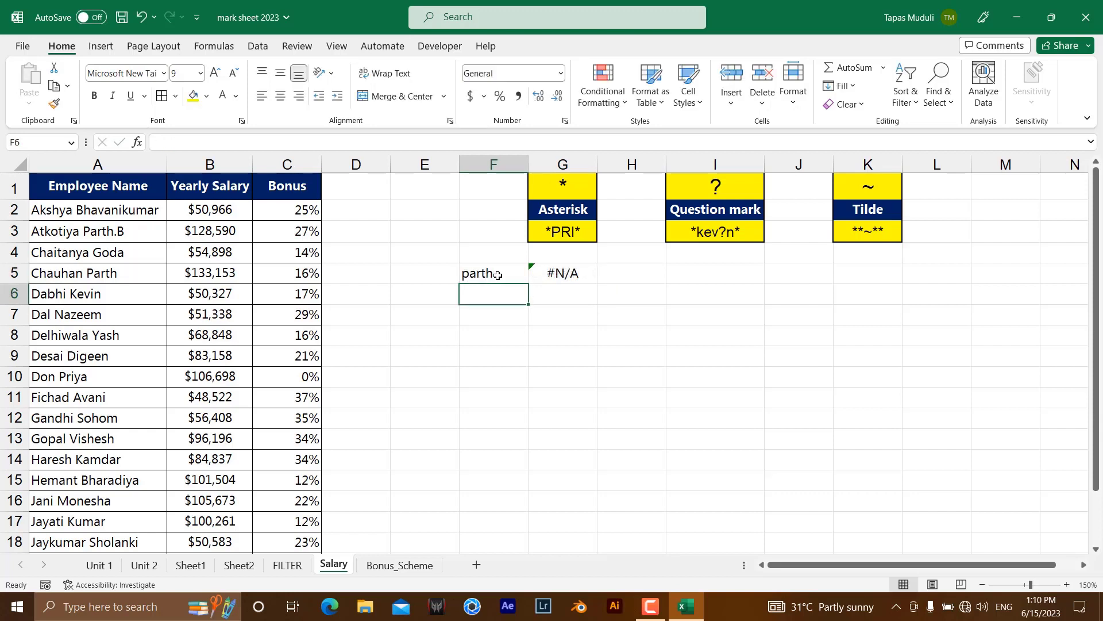
click(498, 274)
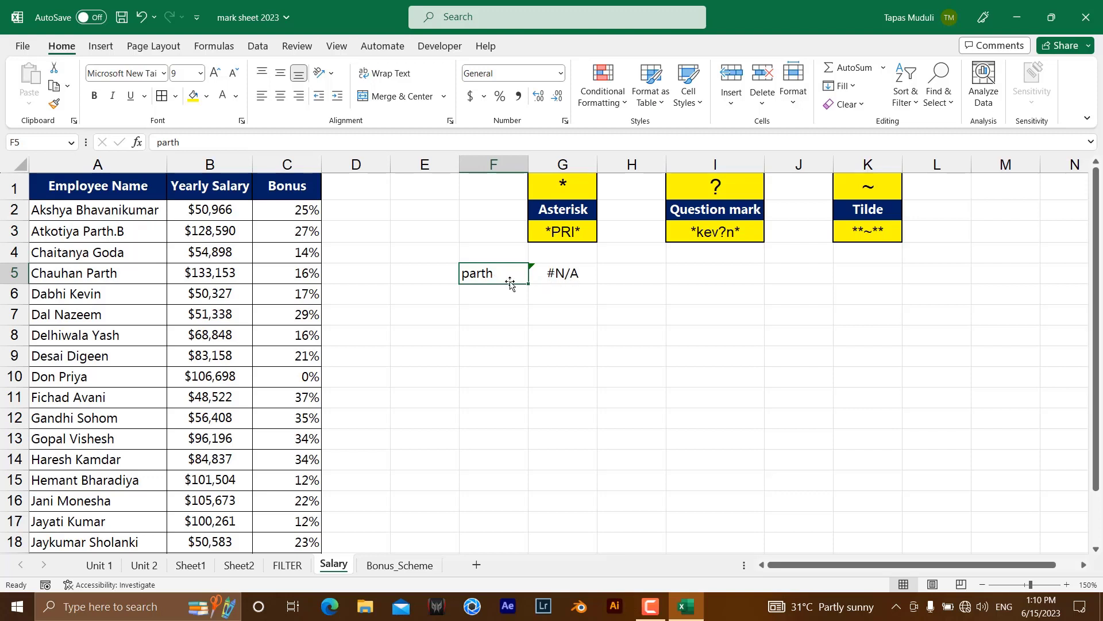
double_click(476, 281)
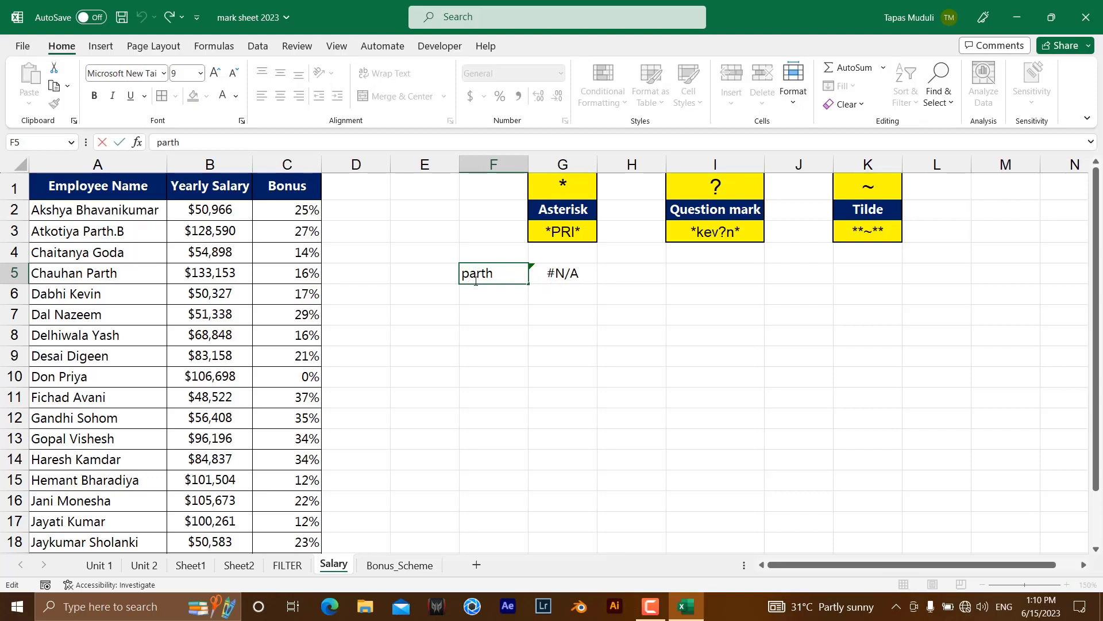
key(BackSpace)
text(P)
key(Return)
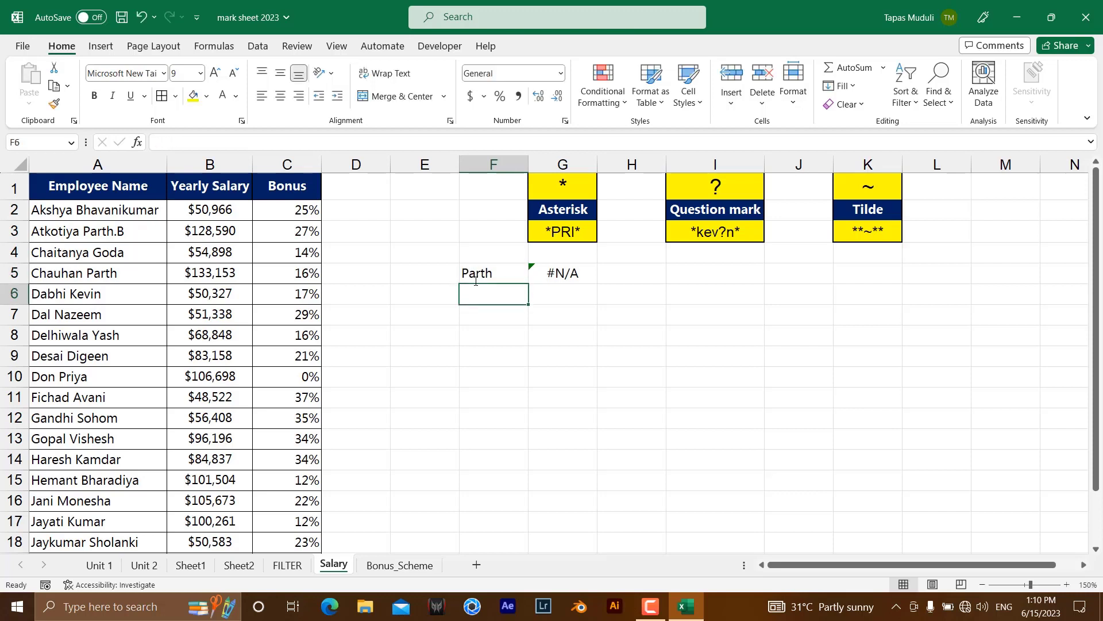
Check the G5 formula and the exact contents of the name in A5 against the search text in F5.
click(476, 281)
click(554, 275)
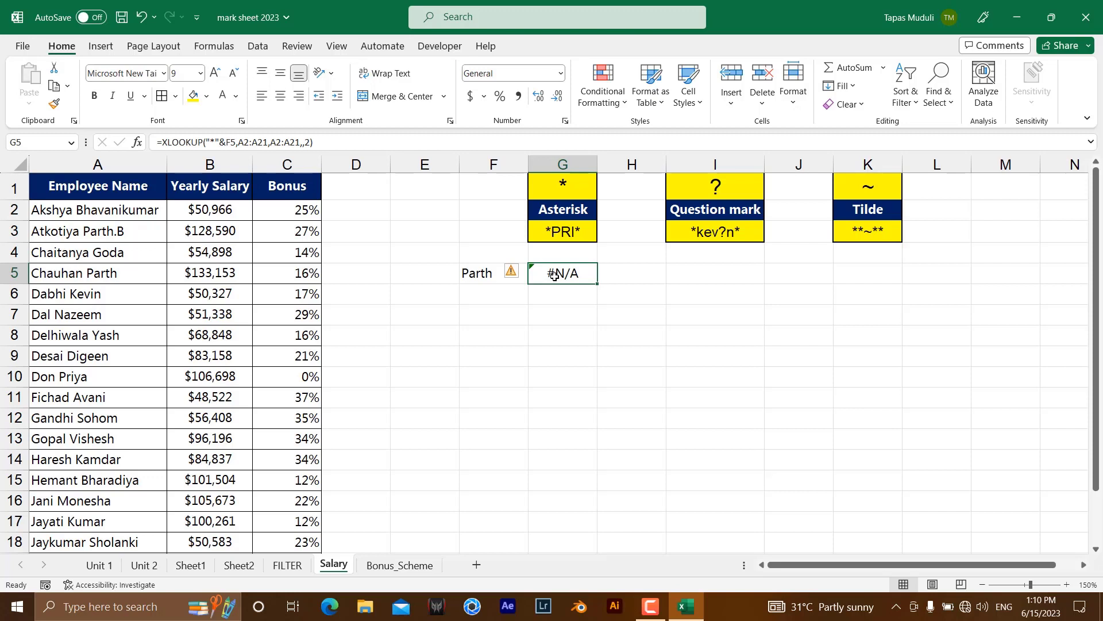
click(127, 279)
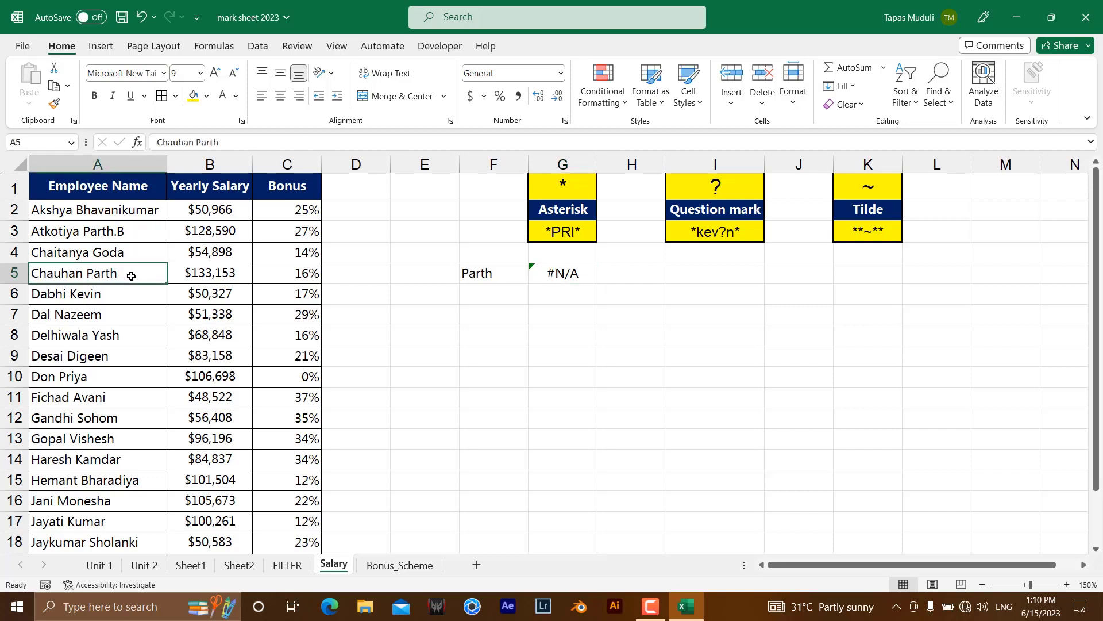
double_click(139, 276)
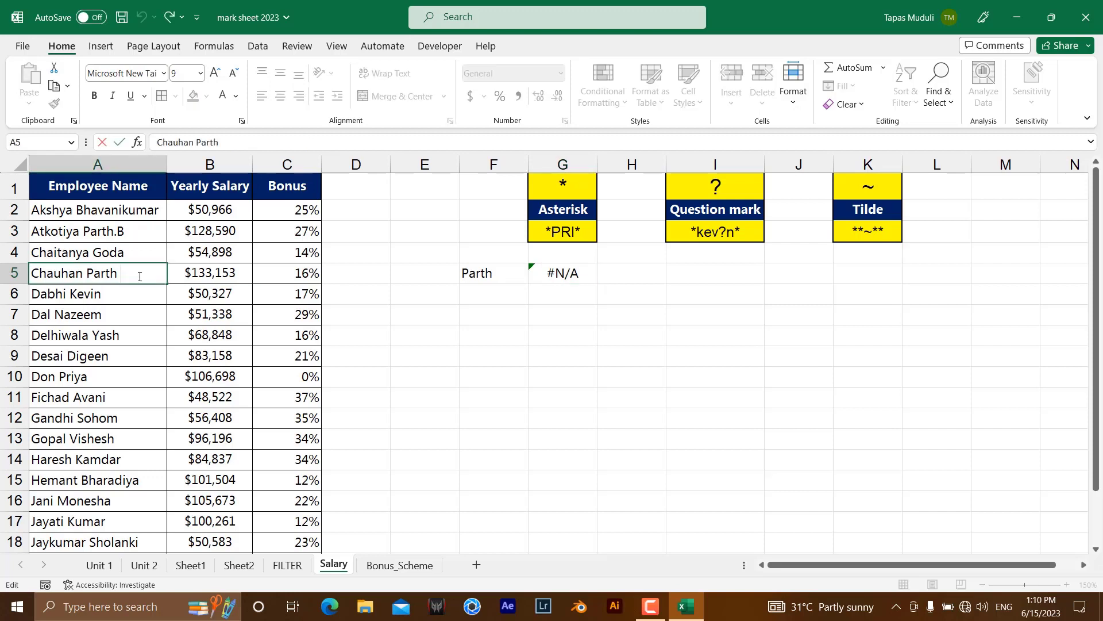
click(454, 330)
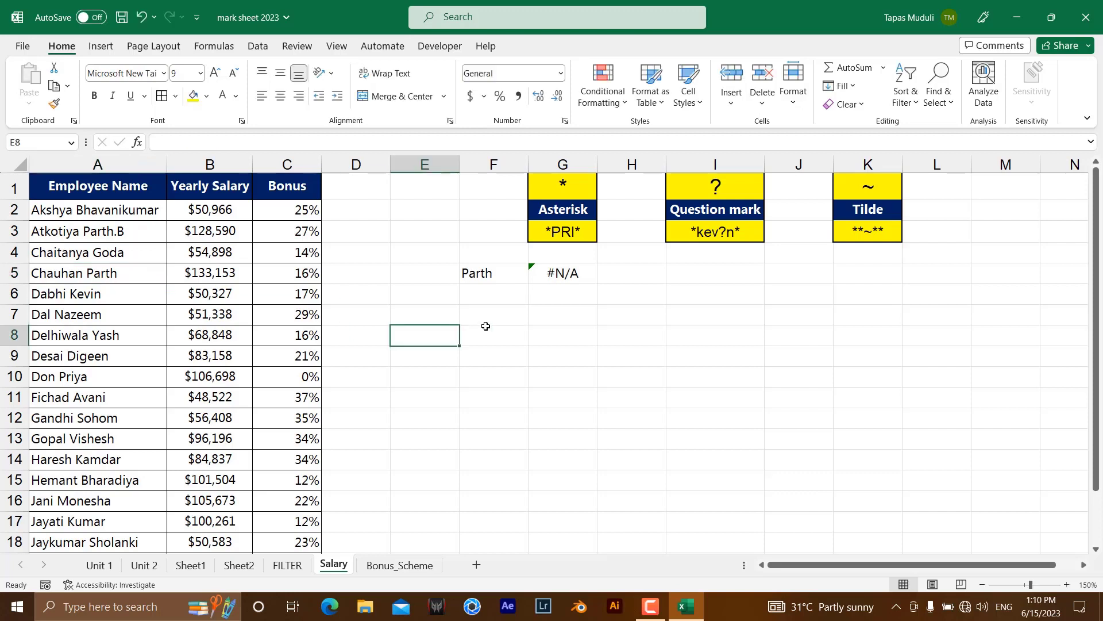
click(513, 279)
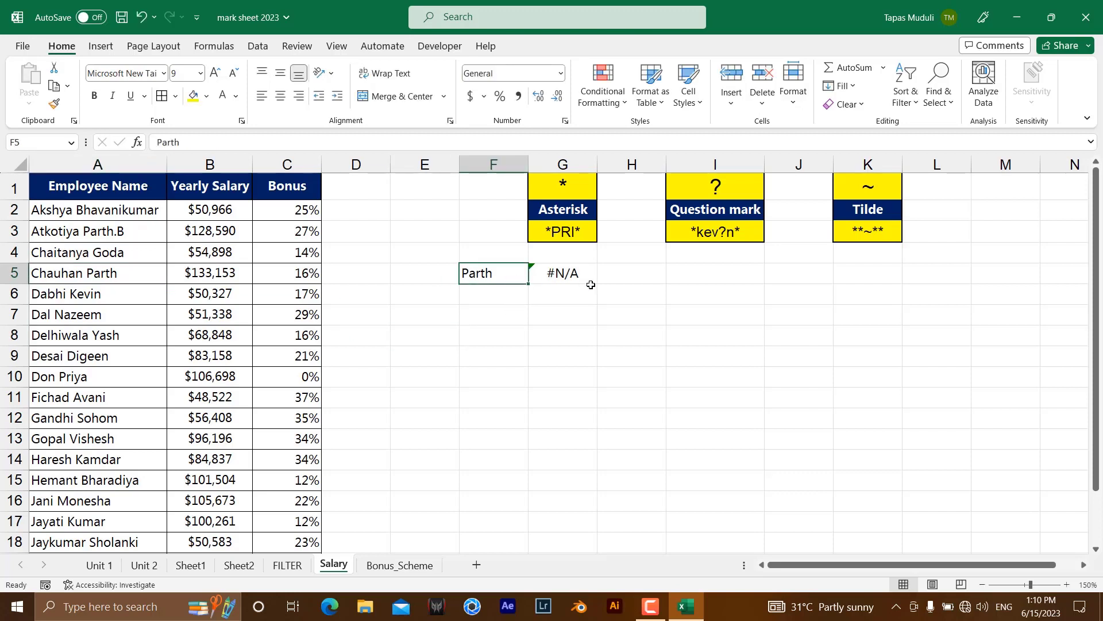
Compare the search text in F5 with the name in A5 and remove the trailing space from A5.
click(557, 274)
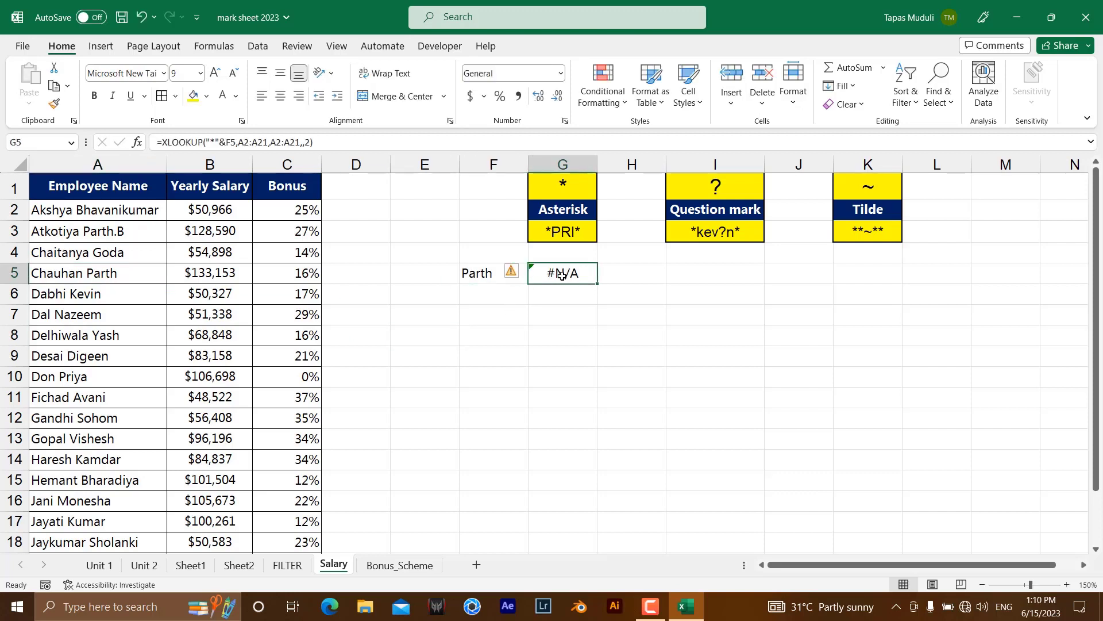
click(485, 278)
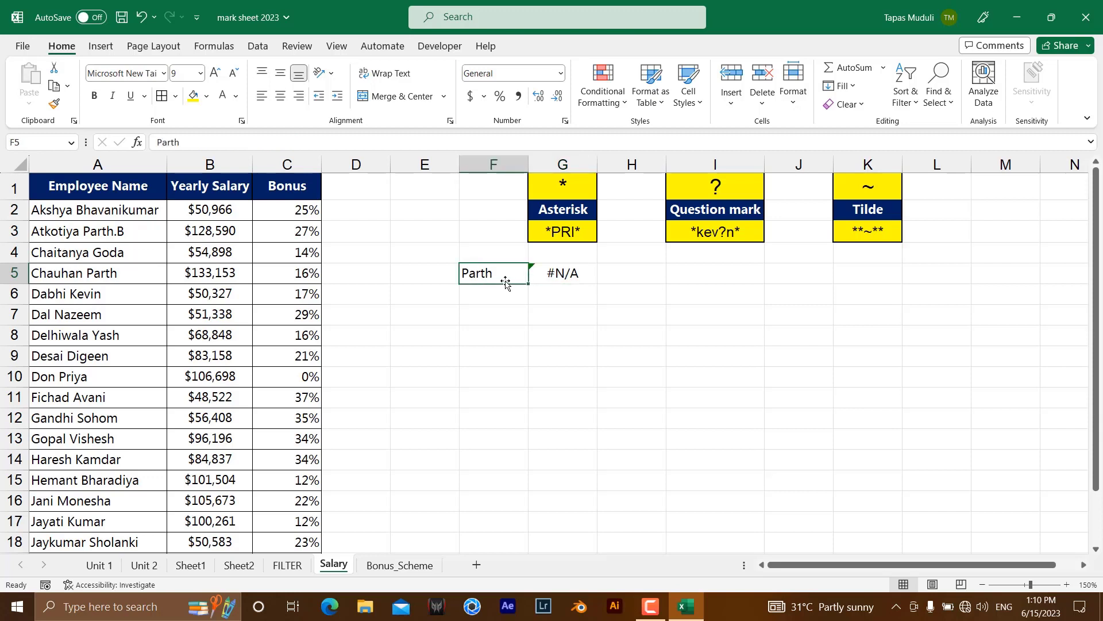
double_click(502, 275)
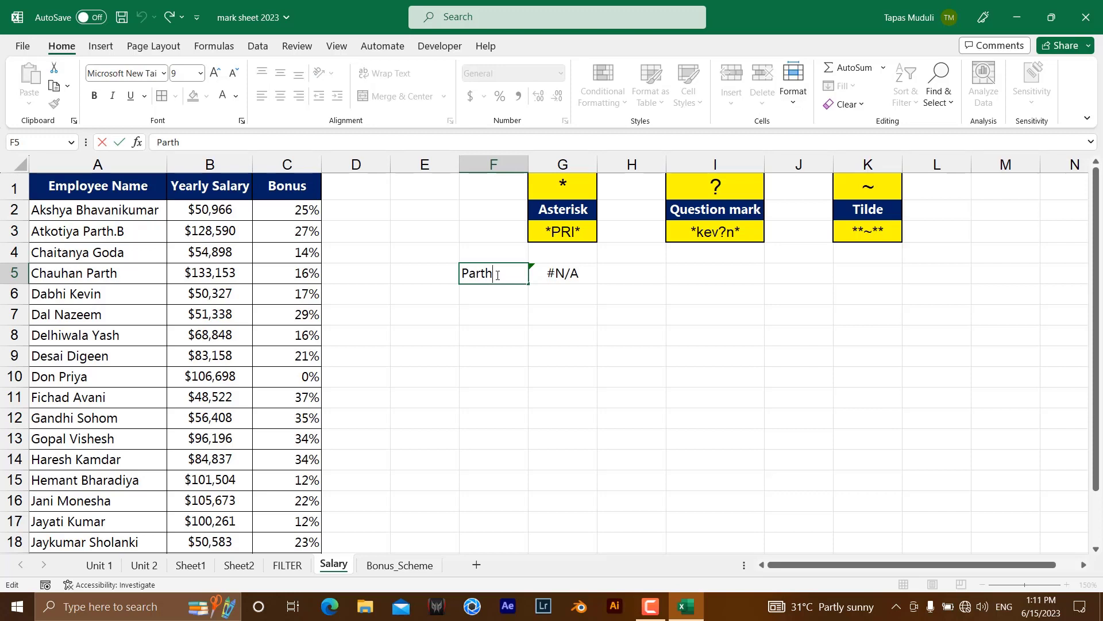
click(138, 274)
double_click(138, 274)
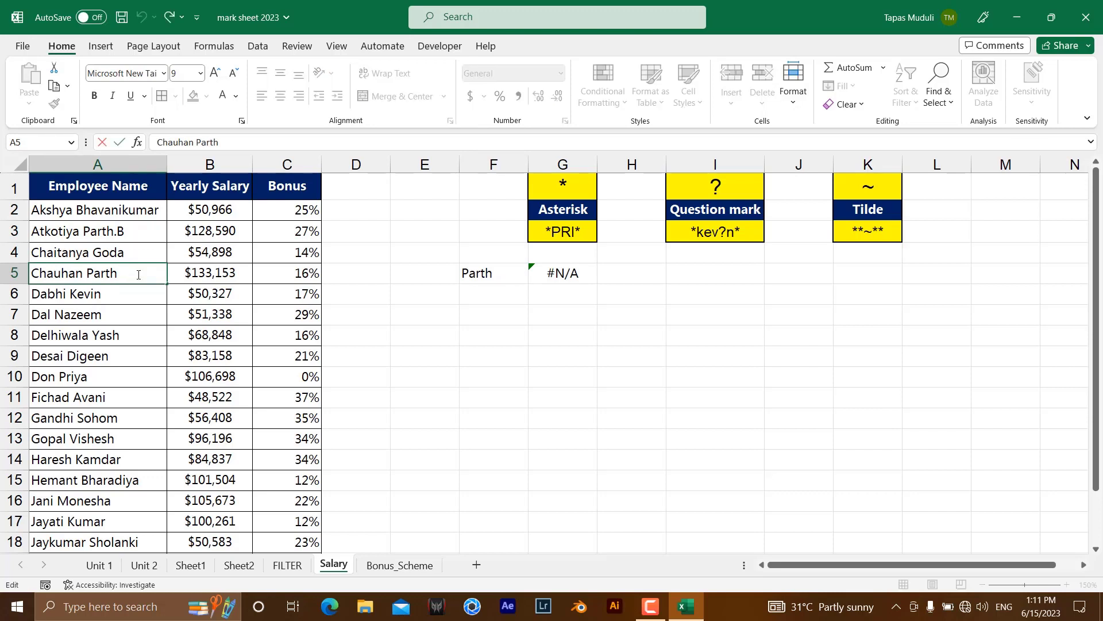
key(Return)
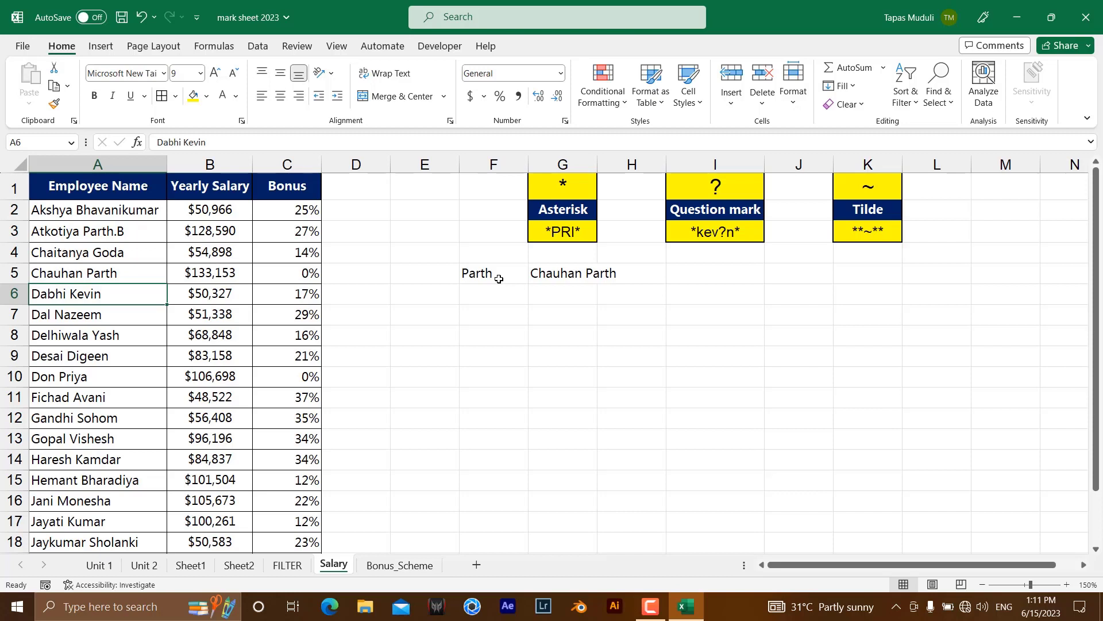
Start an XLOOKUP formula in G6 with the asterisk pattern in G3 as its lookup value.
click(563, 300)
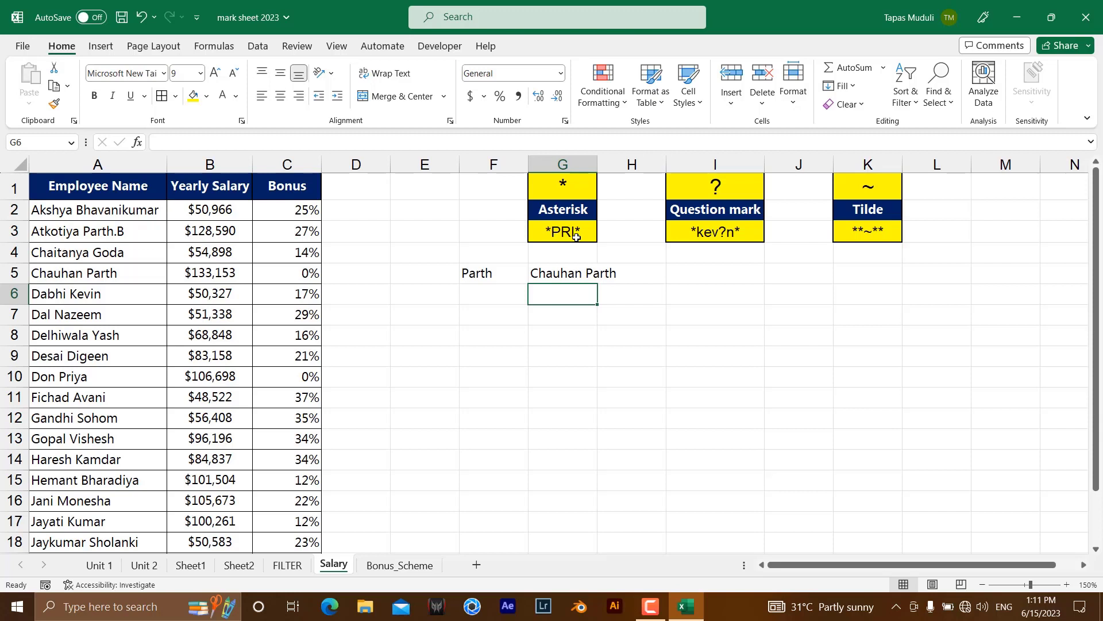
text(=)
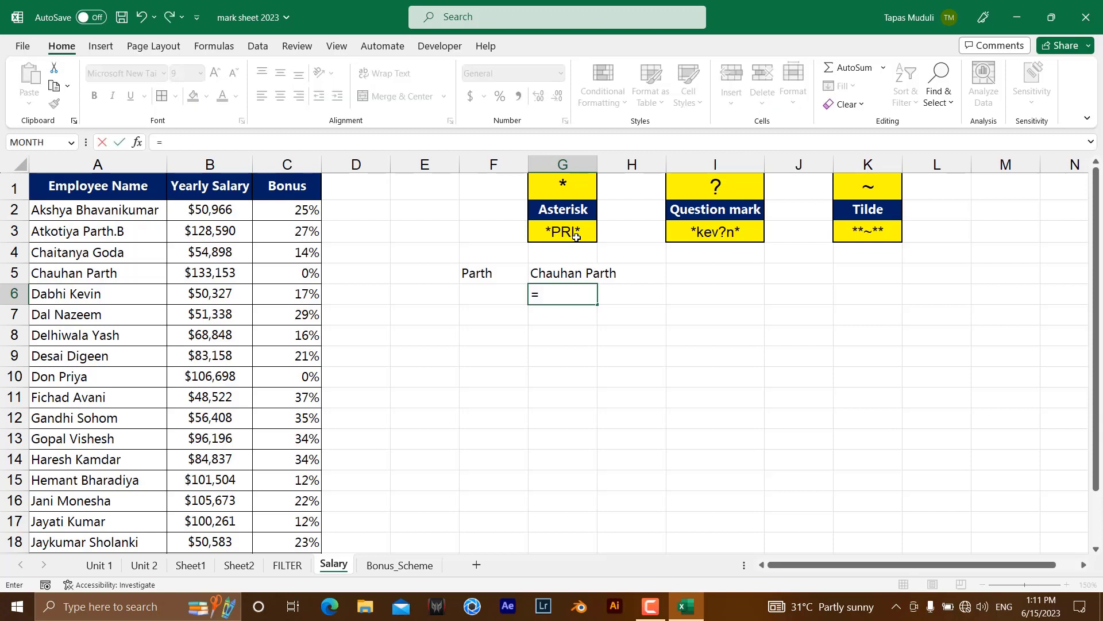
text(xl)
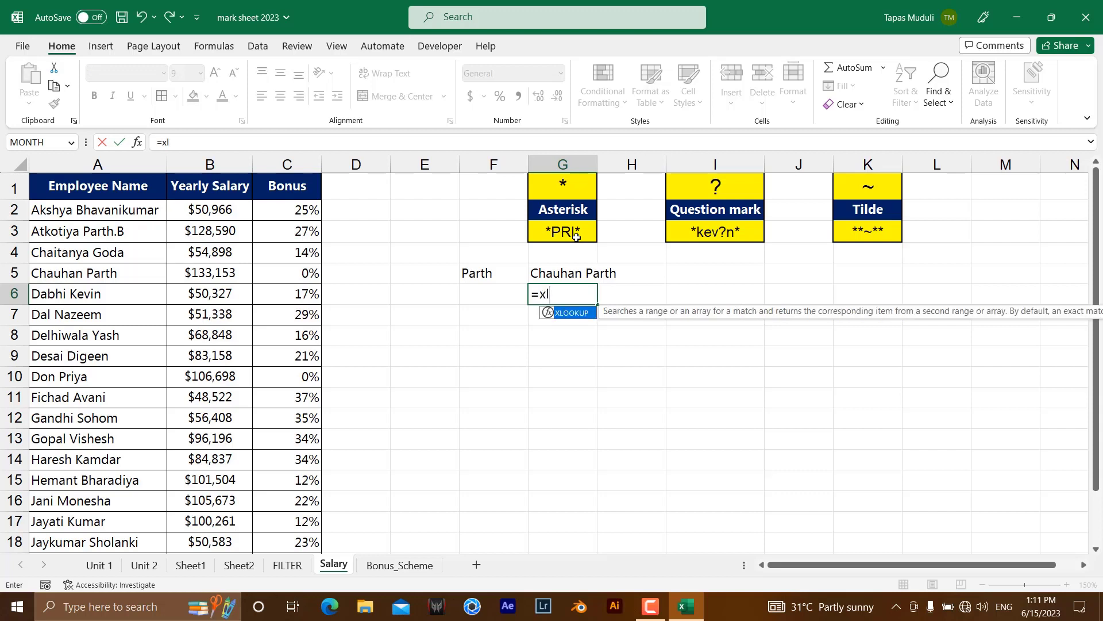
key(Tab)
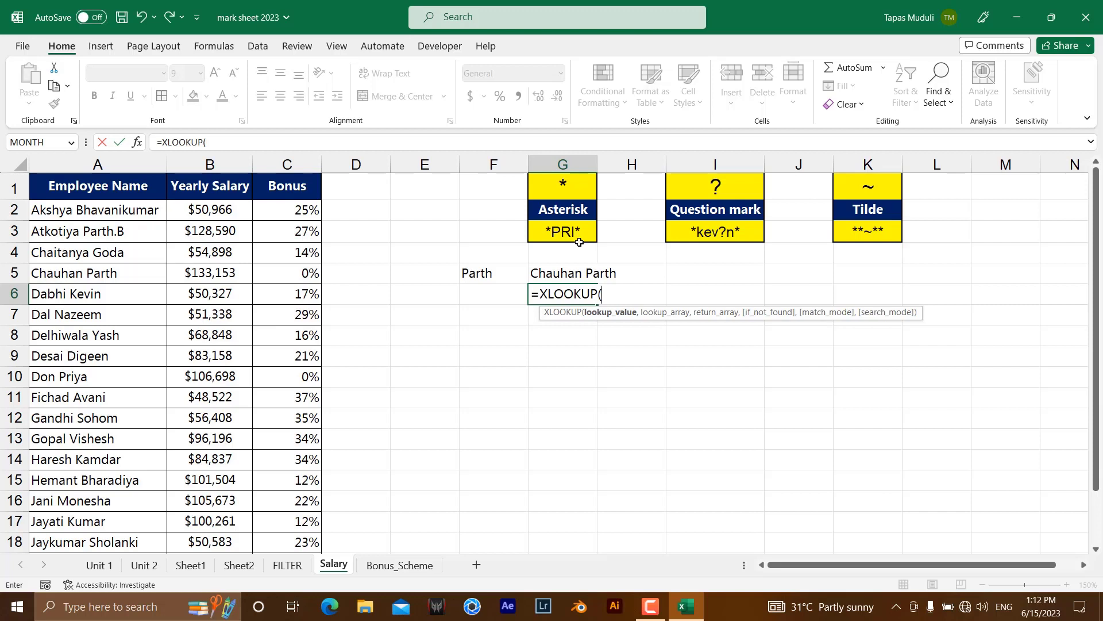
click(578, 233)
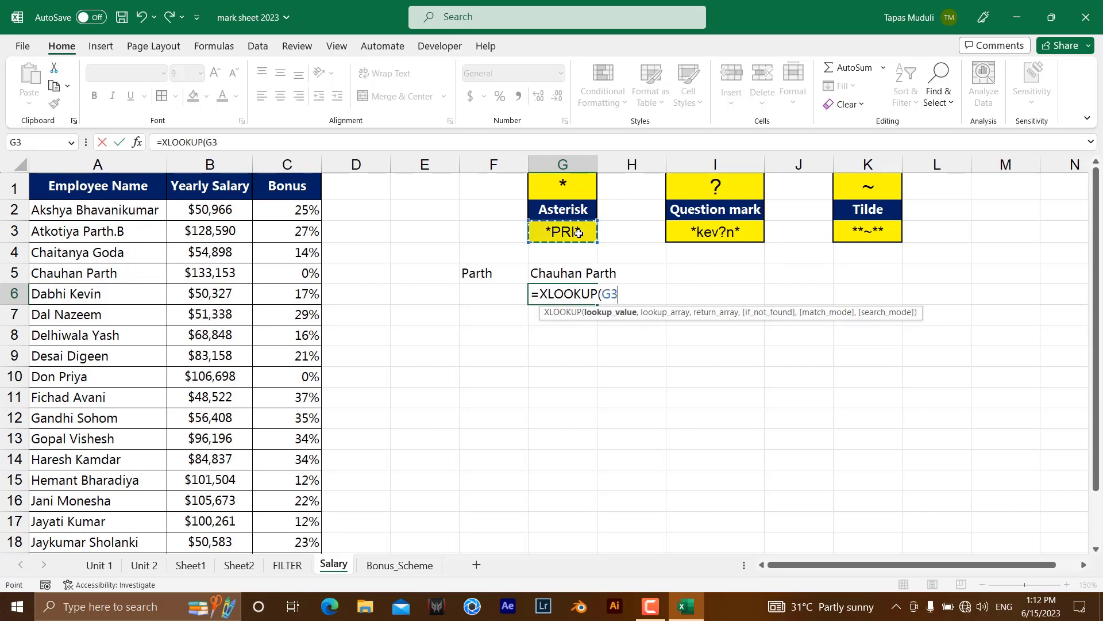
text(,)
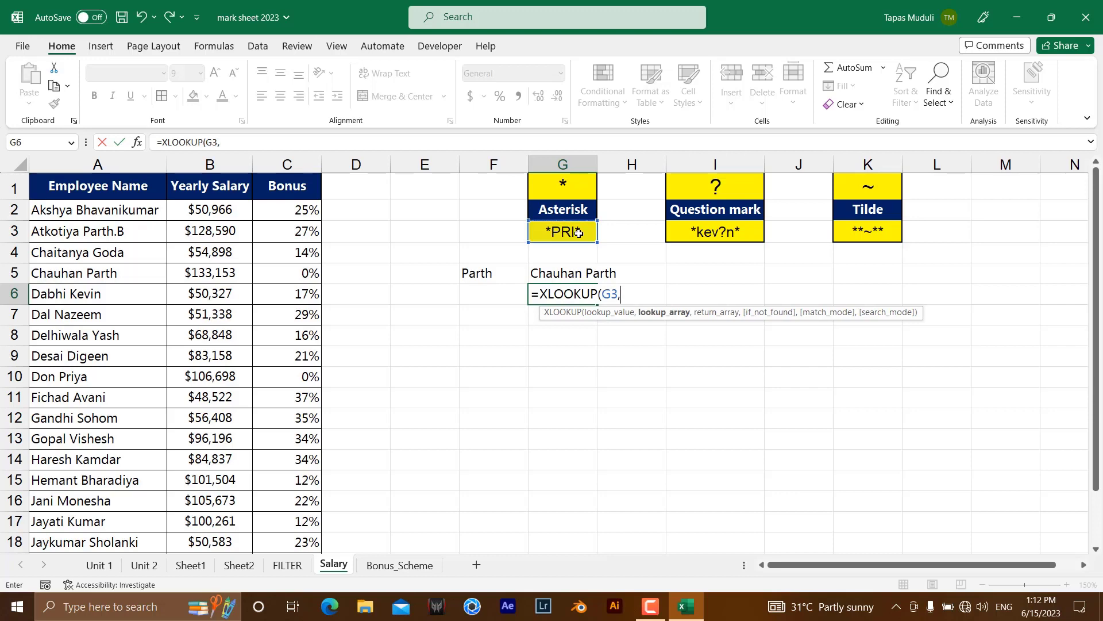
Use the employee names in A2:A21 as both the lookup array and the return array of the G6 formula.
click(132, 215)
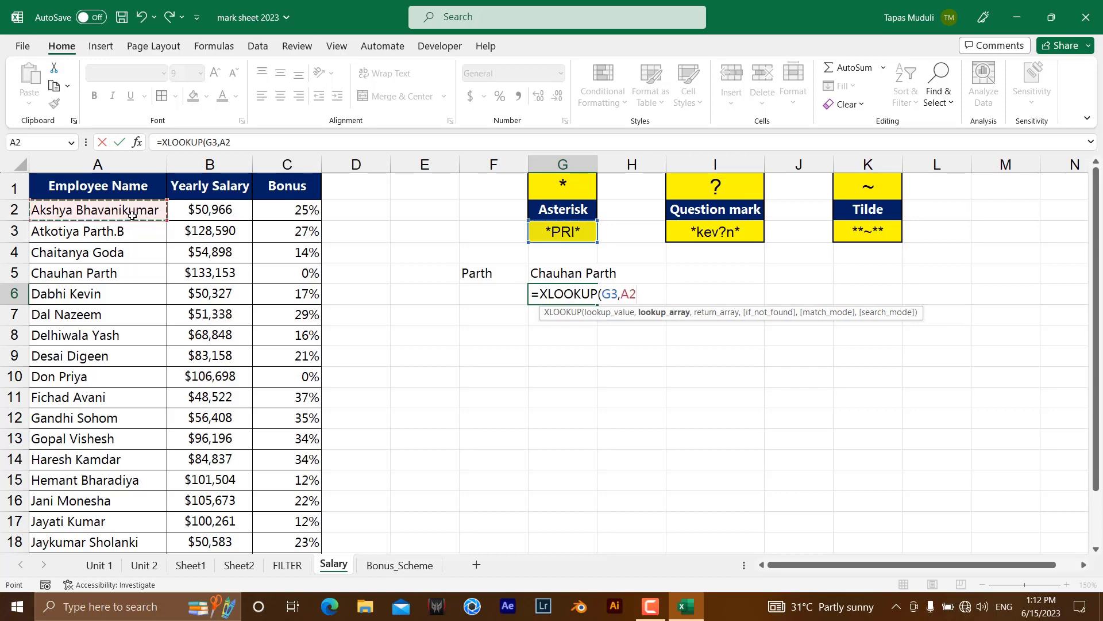
key(ctrl+shift+Down)
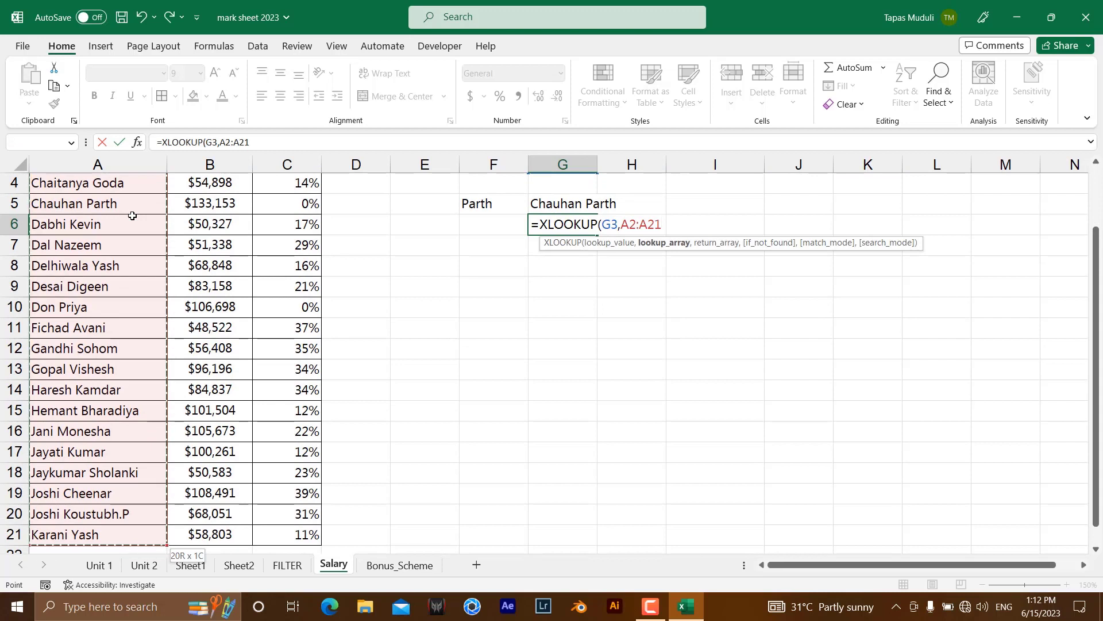
text(,)
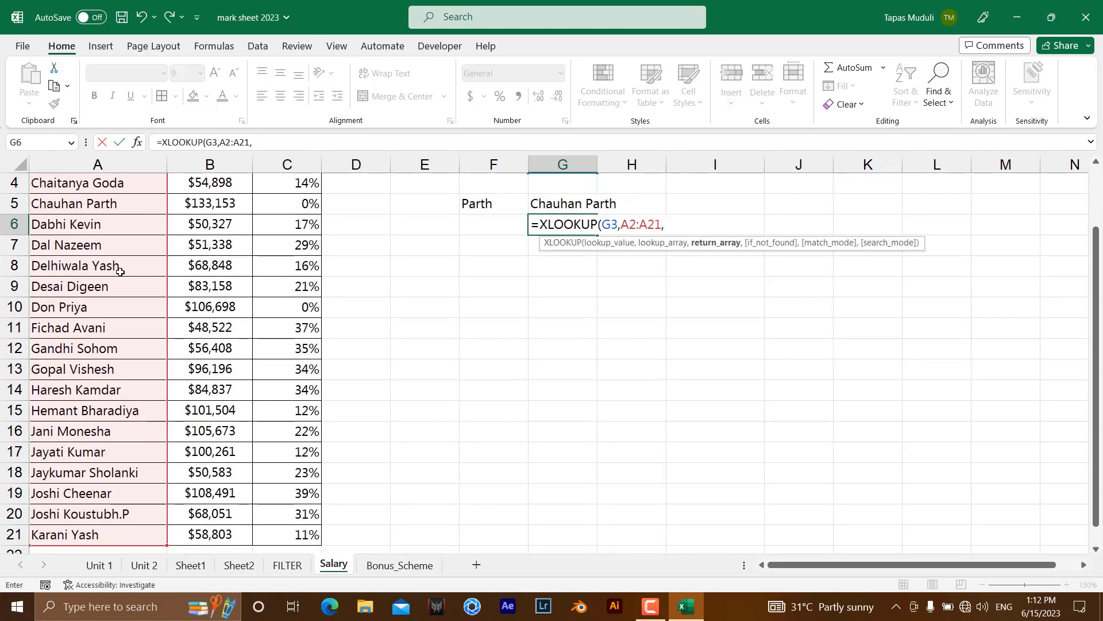
scroll(121, 270, up, 1)
click(121, 208)
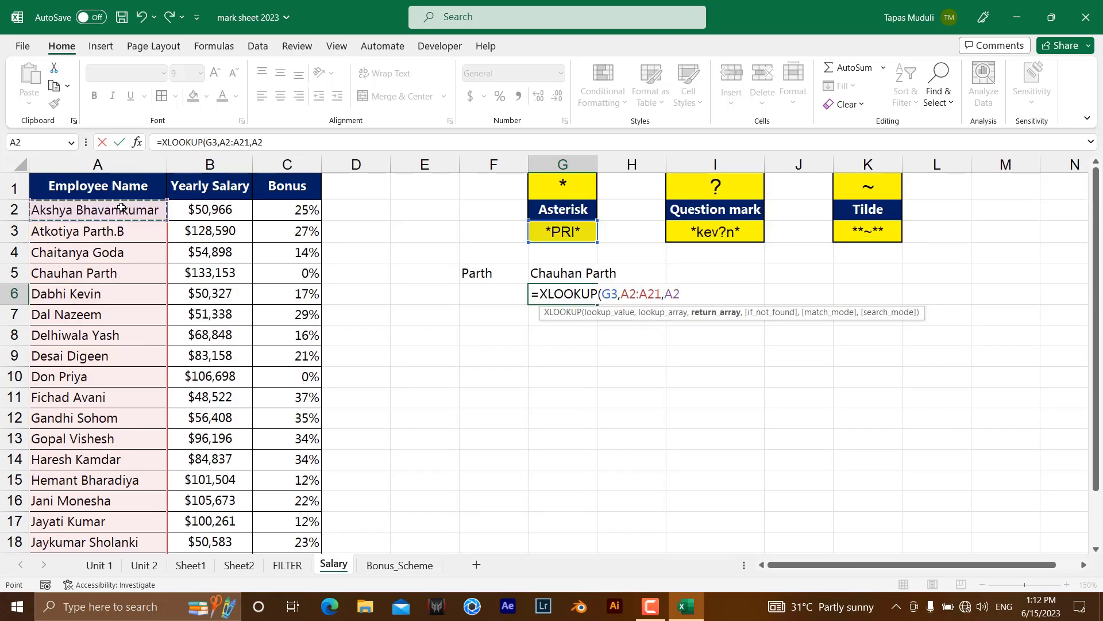
key(ctrl+shift+Down)
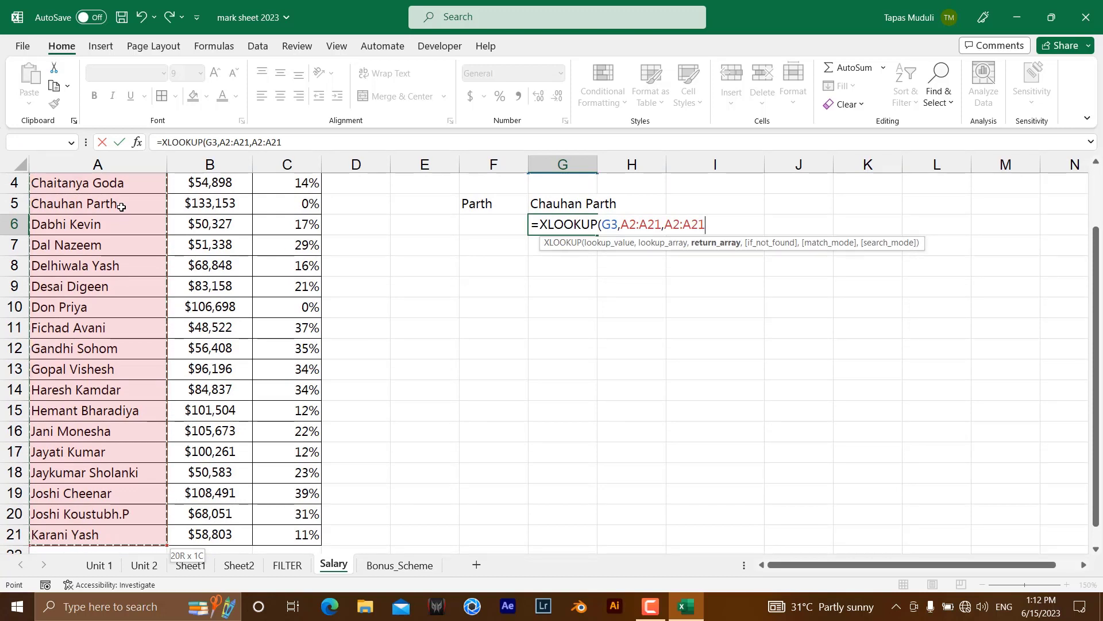
Leave if_not_found empty in the G6 XLOOKUP and set its match mode to 2, wildcard character match.
text(,,)
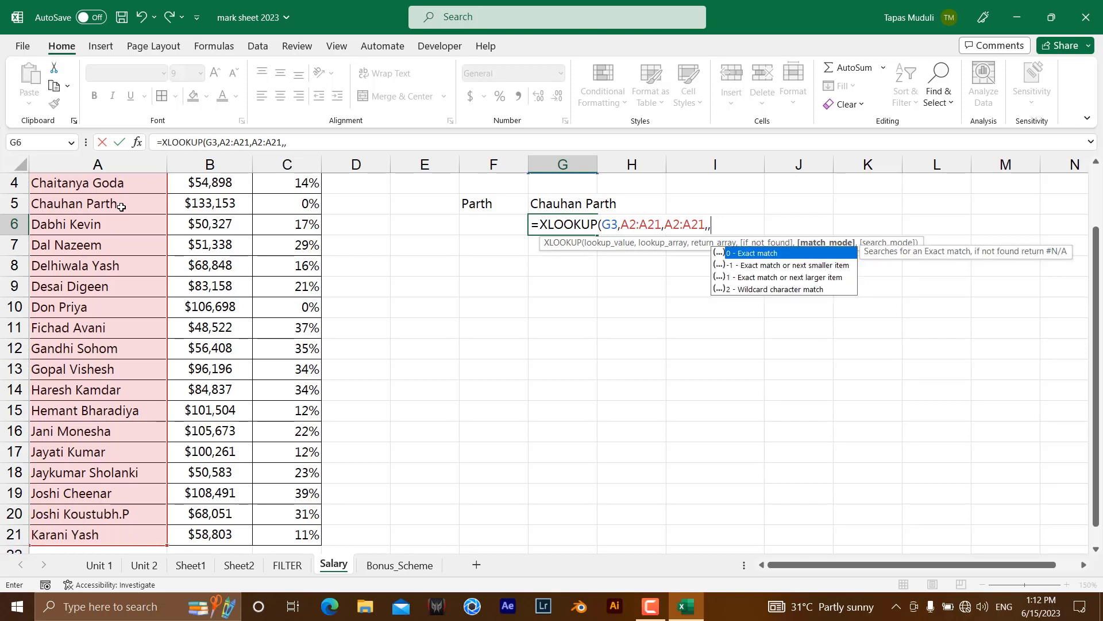
key(Down)
key(Down)
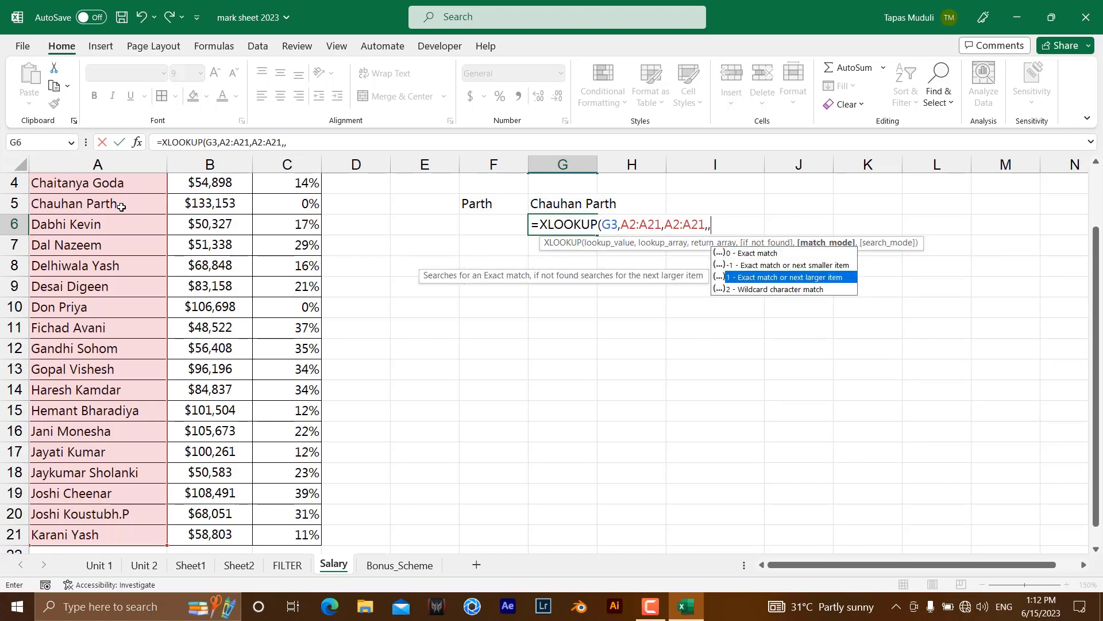
key(Down)
key(Return)
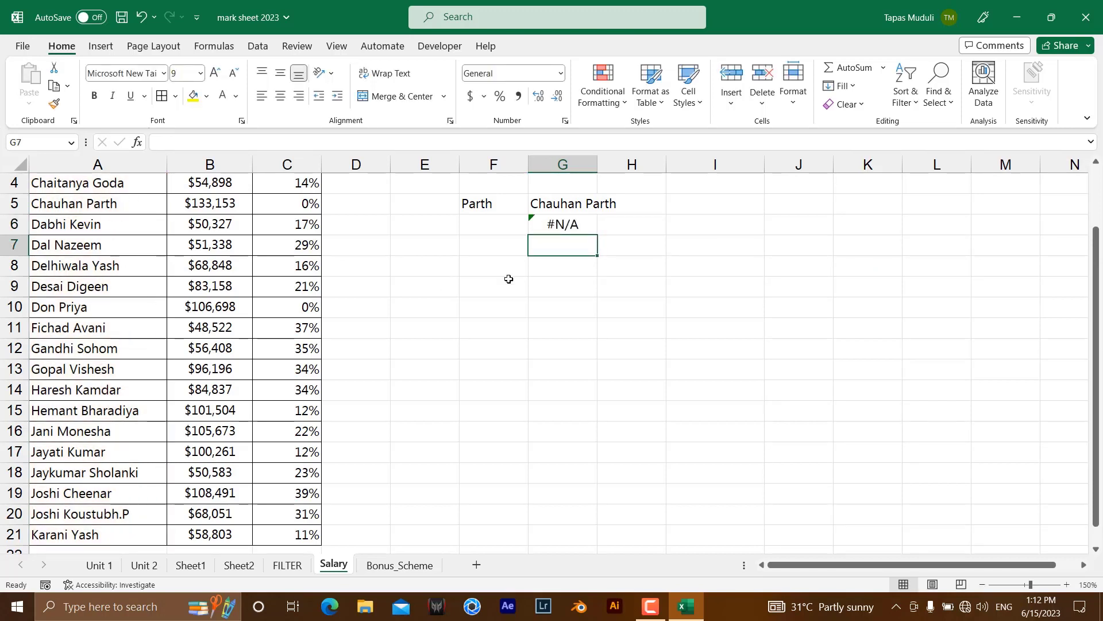
click(571, 229)
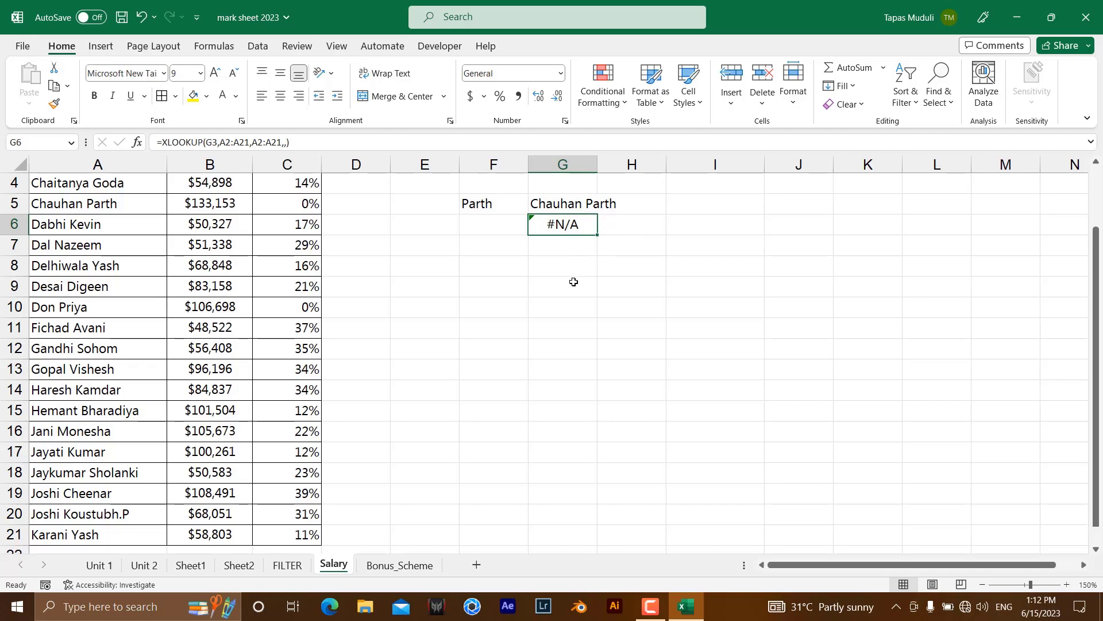
scroll(573, 282, up, 1)
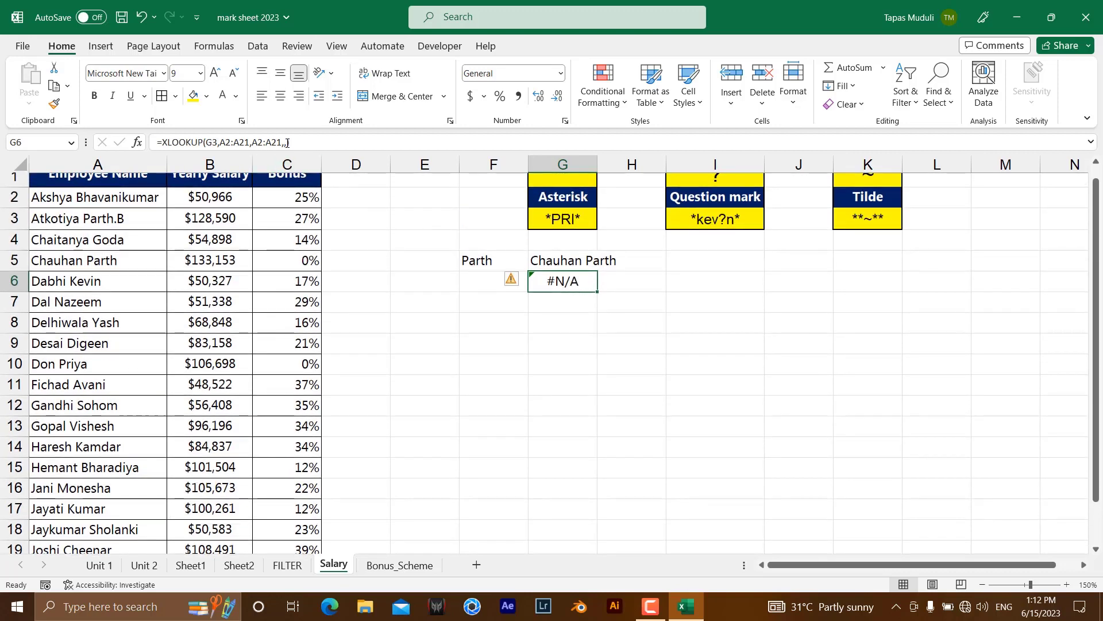
click(299, 141)
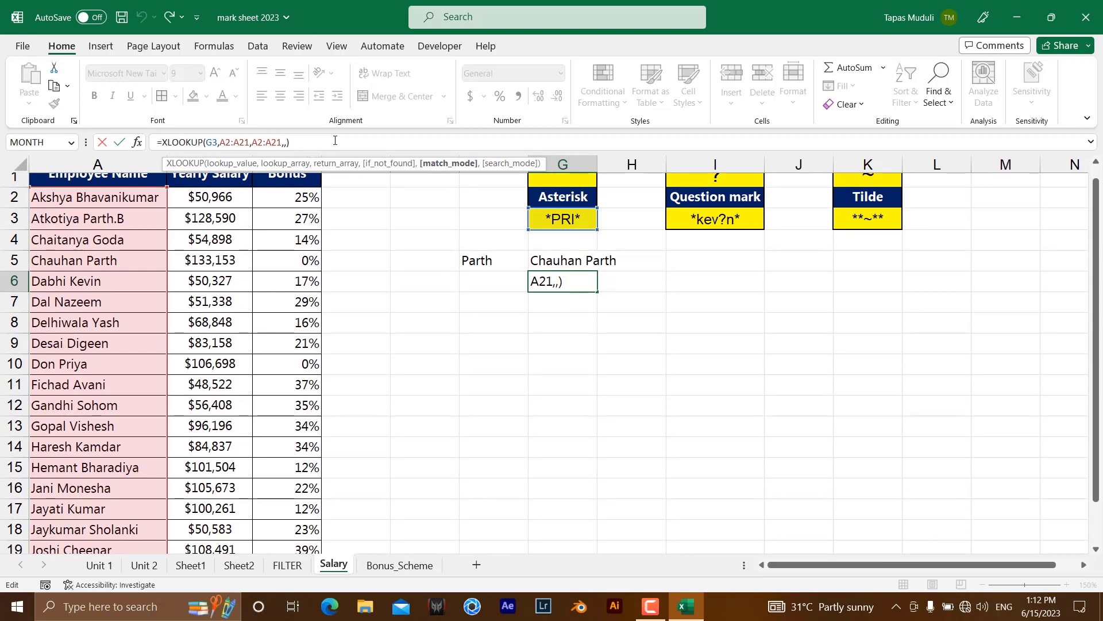
text(2)
key(Return)
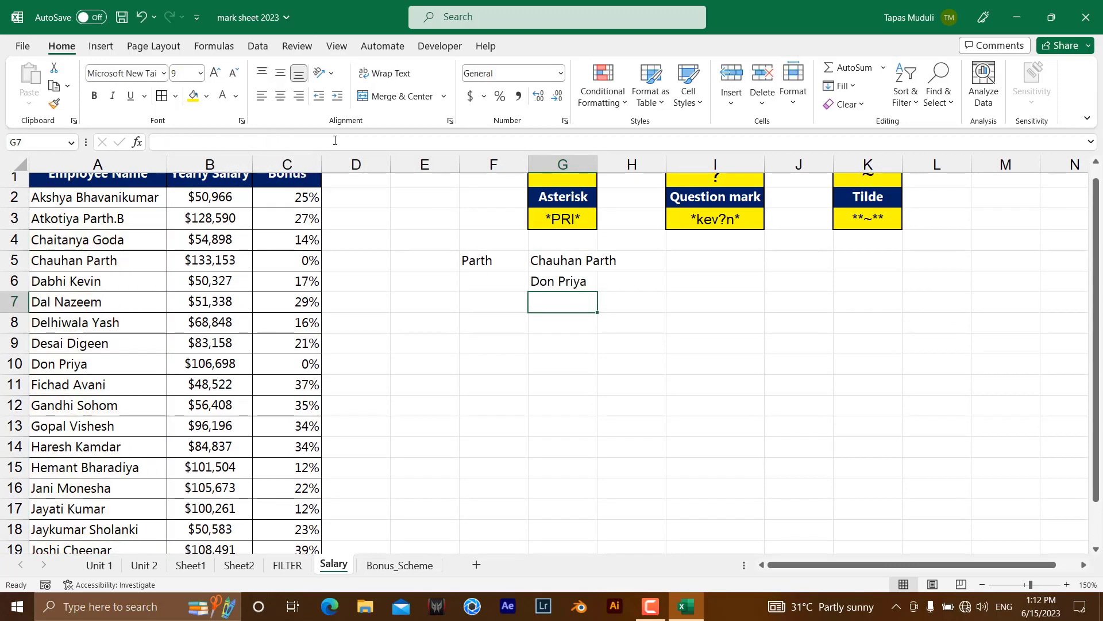
Clear the earlier search text and its lookup formula from F5:H5, keeping the formula in G6.
click(575, 284)
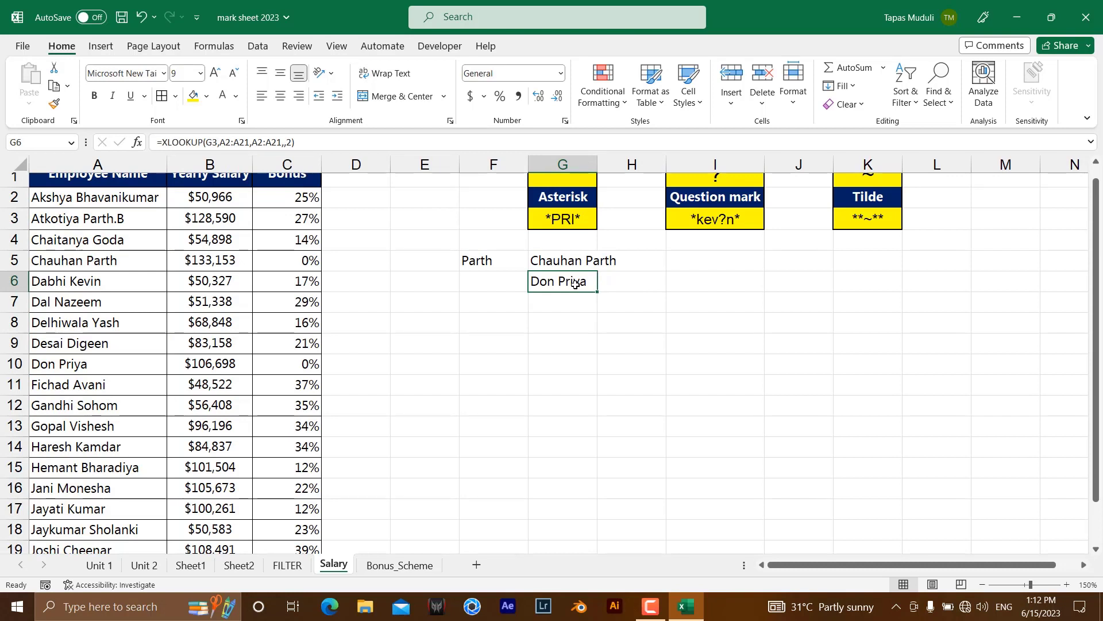
scroll(195, 258, up, 1)
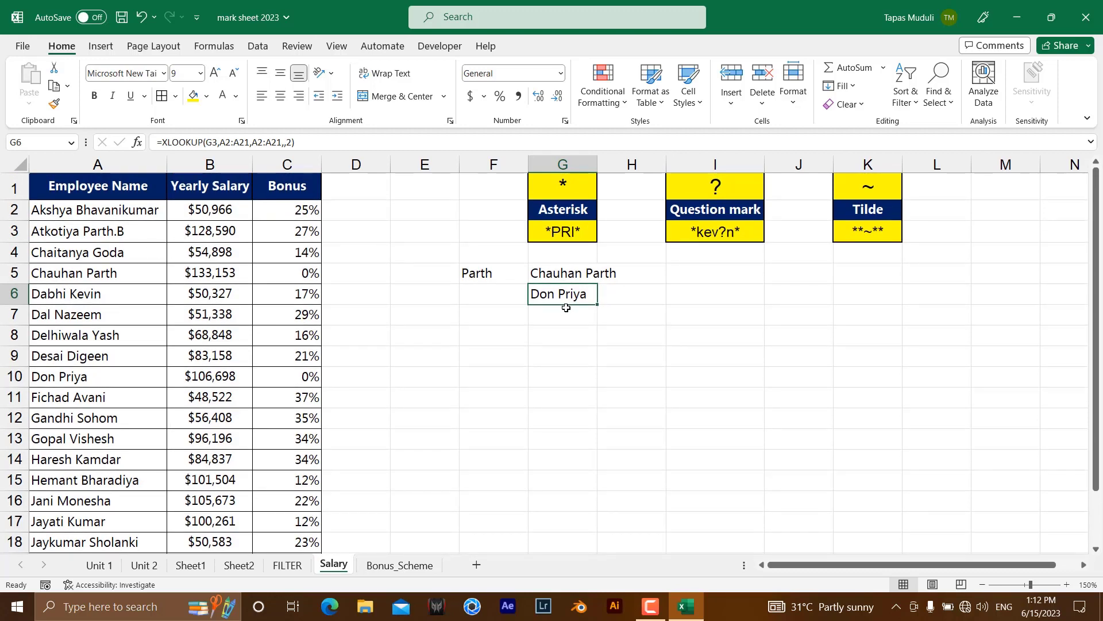
drag(486, 271, 641, 273)
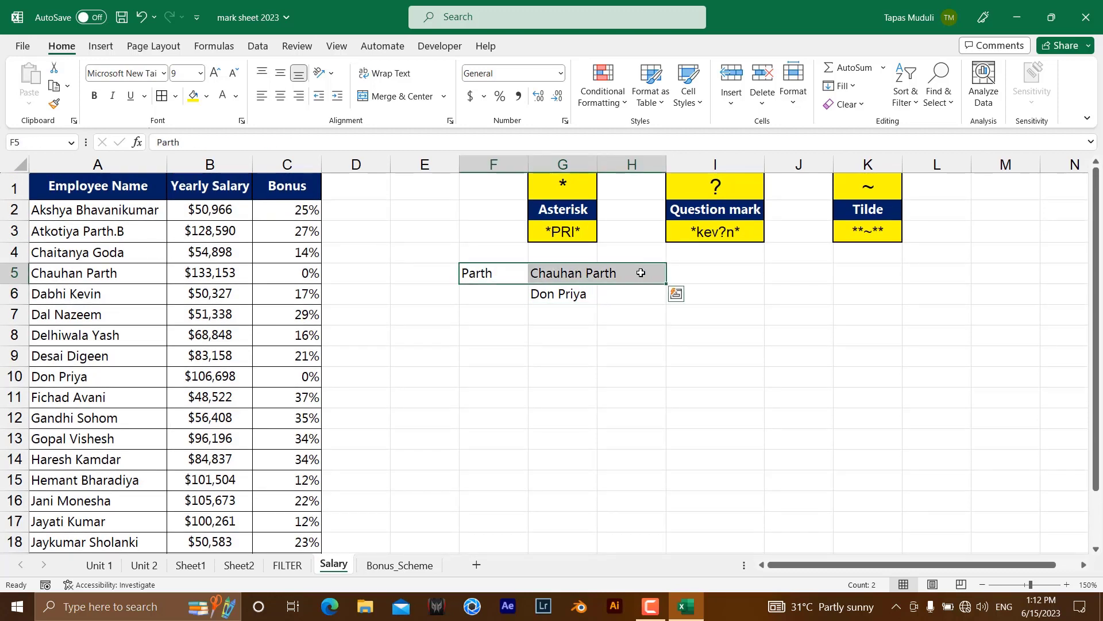
key(Delete)
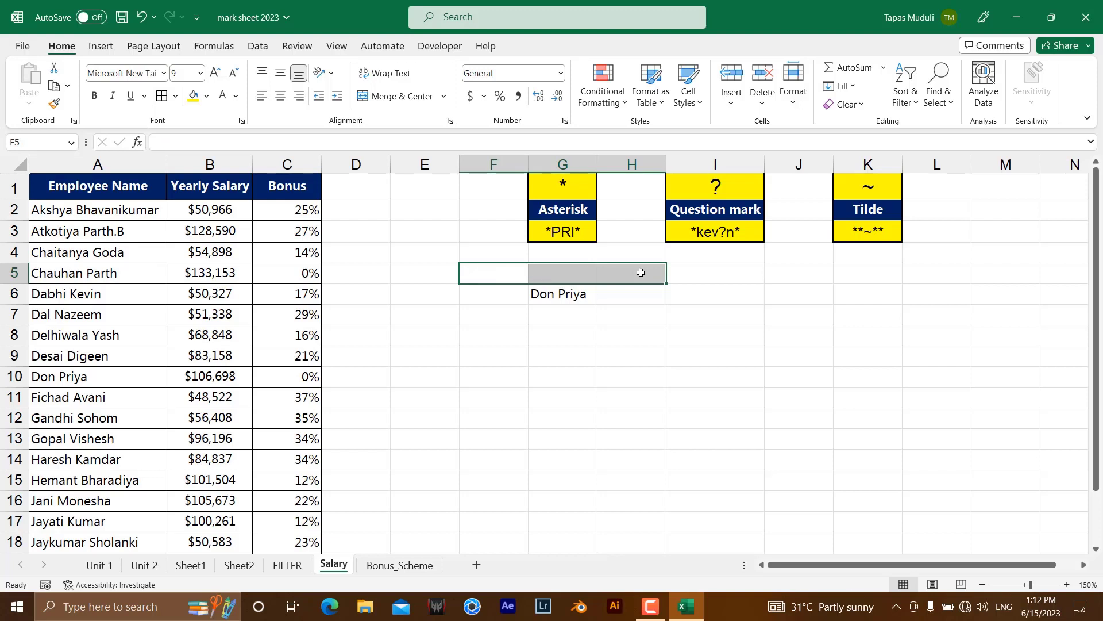
Change the asterisk search pattern in G3 to *bha*.
click(586, 296)
click(572, 233)
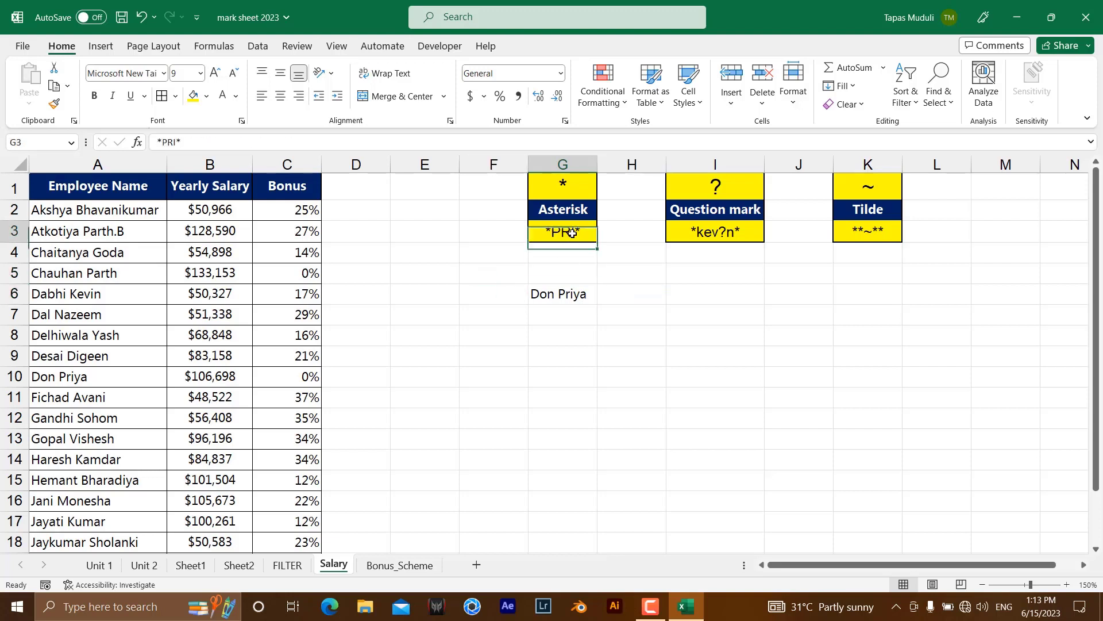
double_click(575, 233)
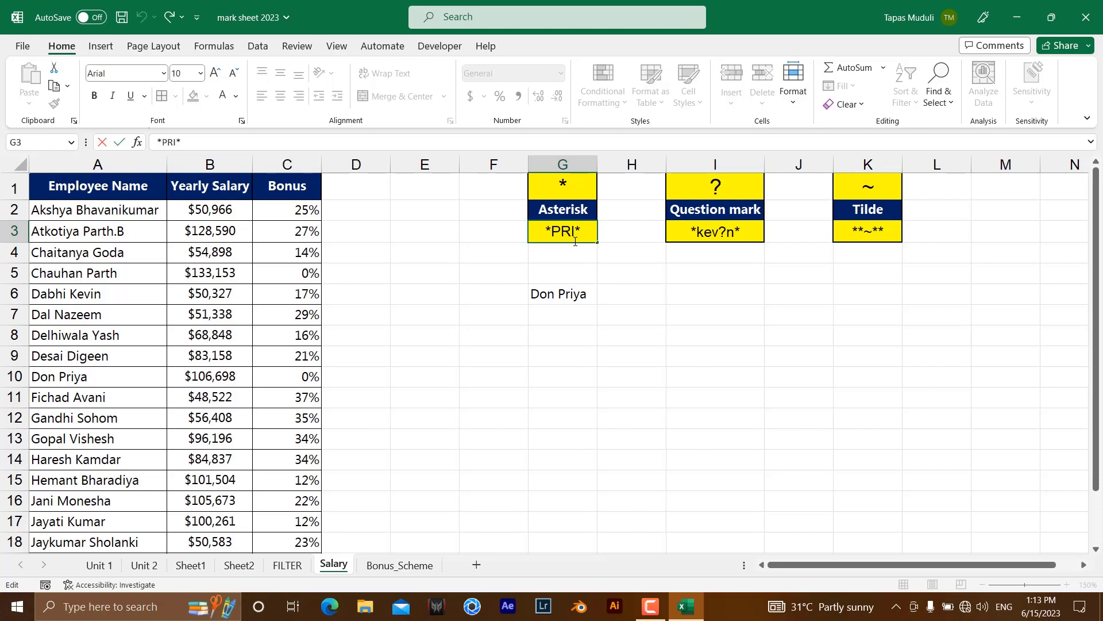
key(BackSpace)
key(BackSpace)
key(BackSpace)
text(bha)
key(Return)
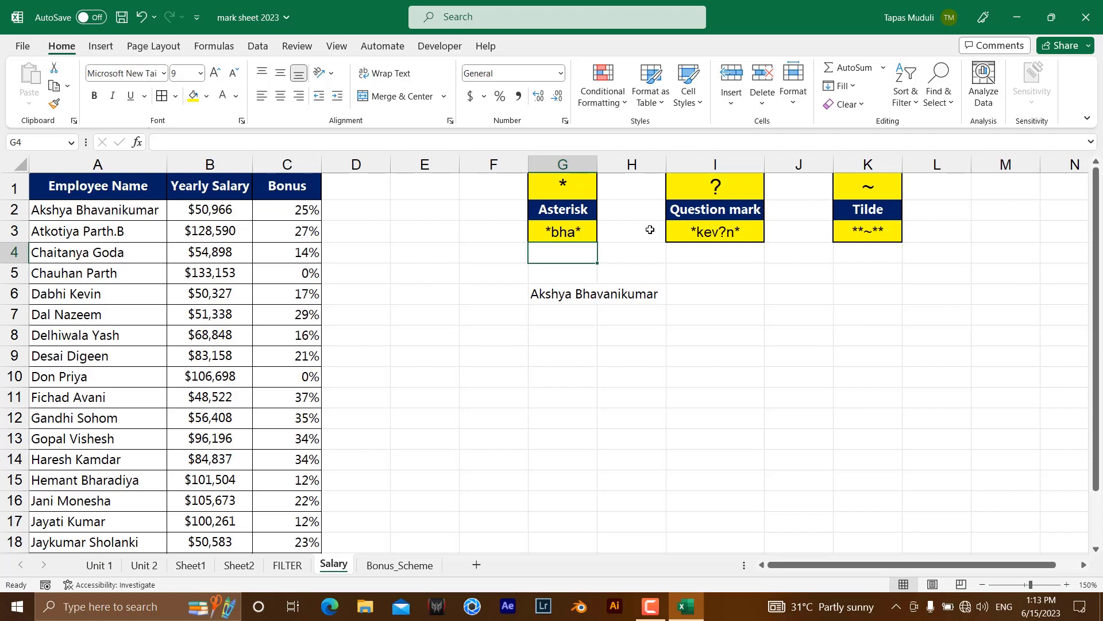
Replace the text between the asterisks in G3 so the search pattern reads *da*.
double_click(580, 232)
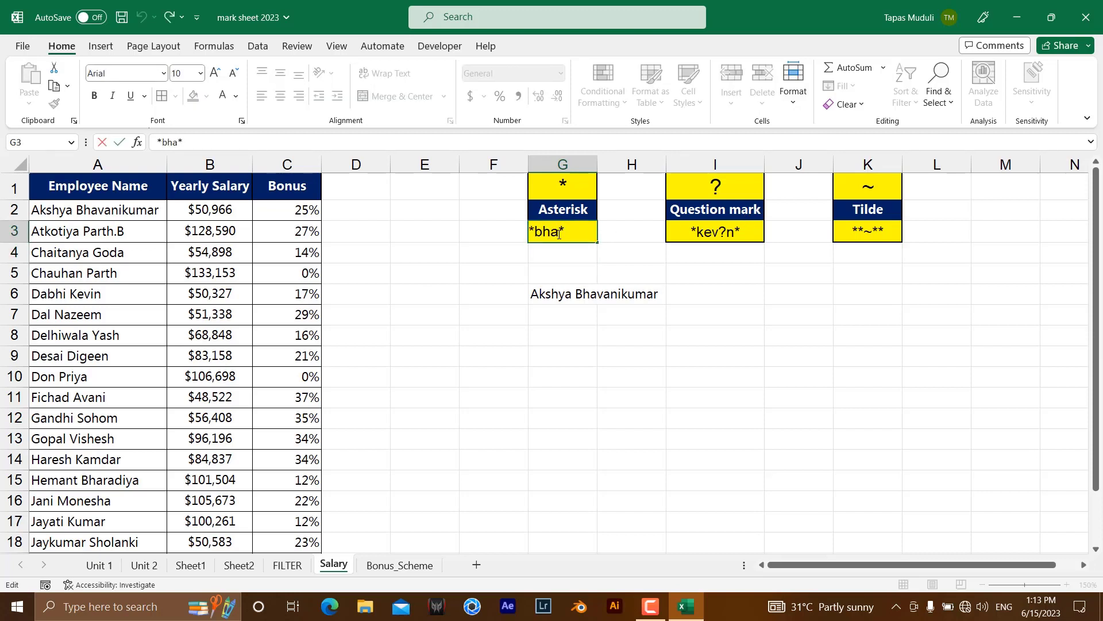
key(BackSpace)
key(BackSpace)
key(BackSpace)
text(da)
key(Return)
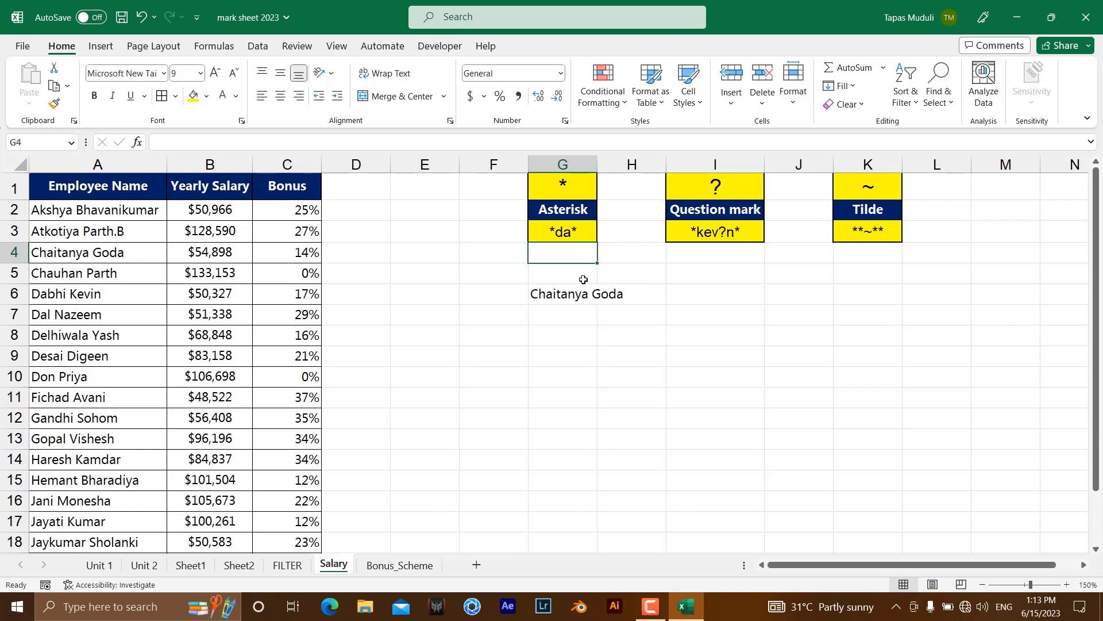
Extend the search pattern in G3 with the letter l before its closing asterisk.
double_click(573, 235)
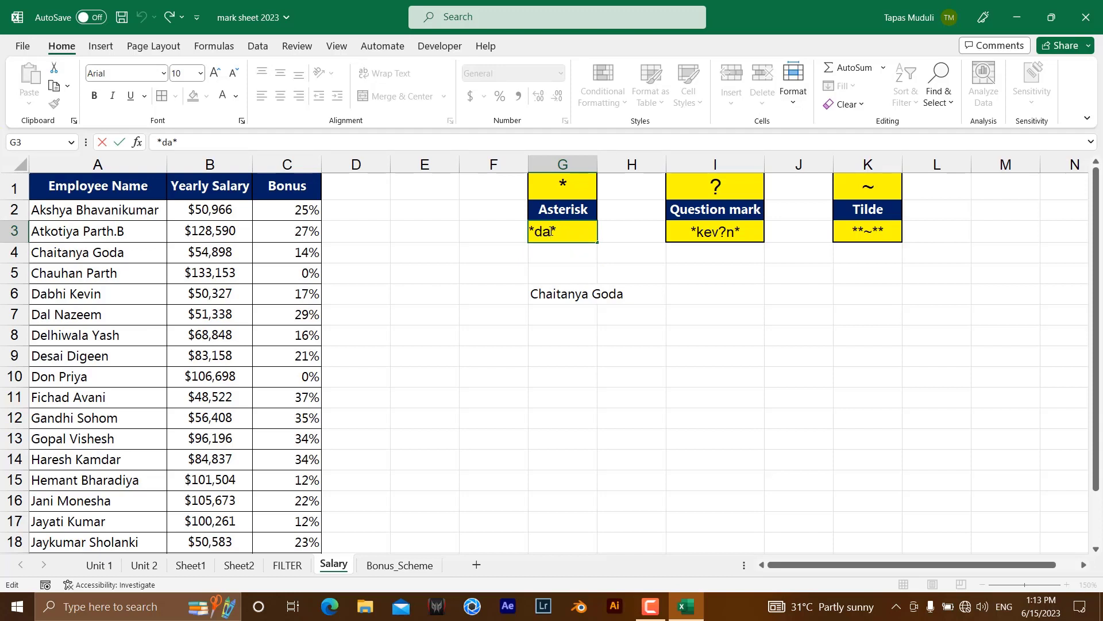
text(l)
key(Return)
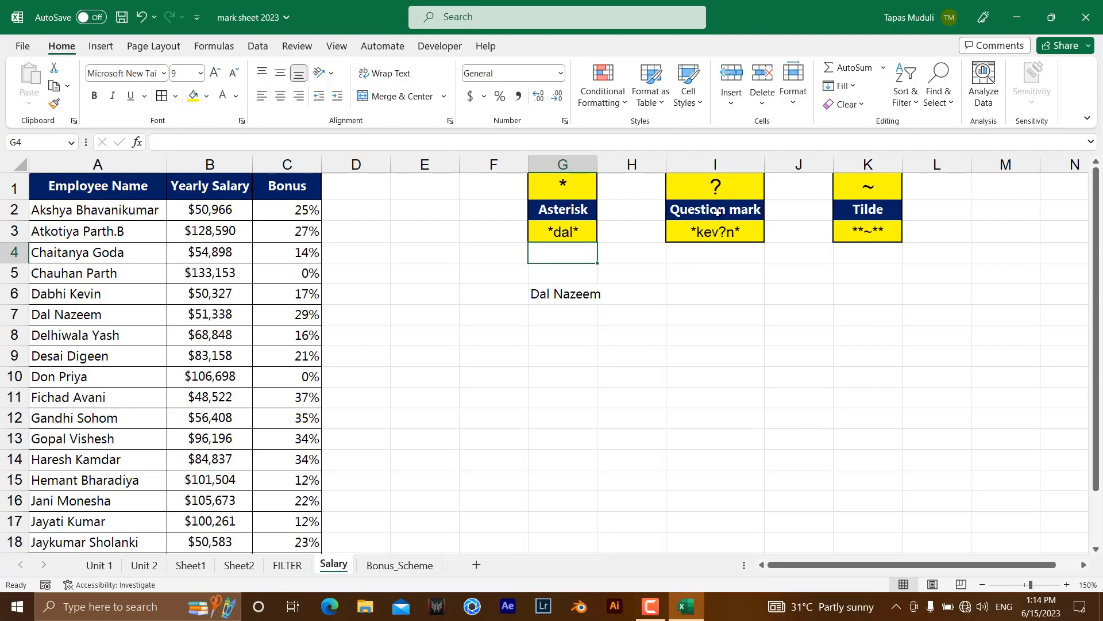
Start an XLOOKUP formula in I6 with I3 as the lookup value and the employee names A2:A21 as the lookup array.
click(729, 297)
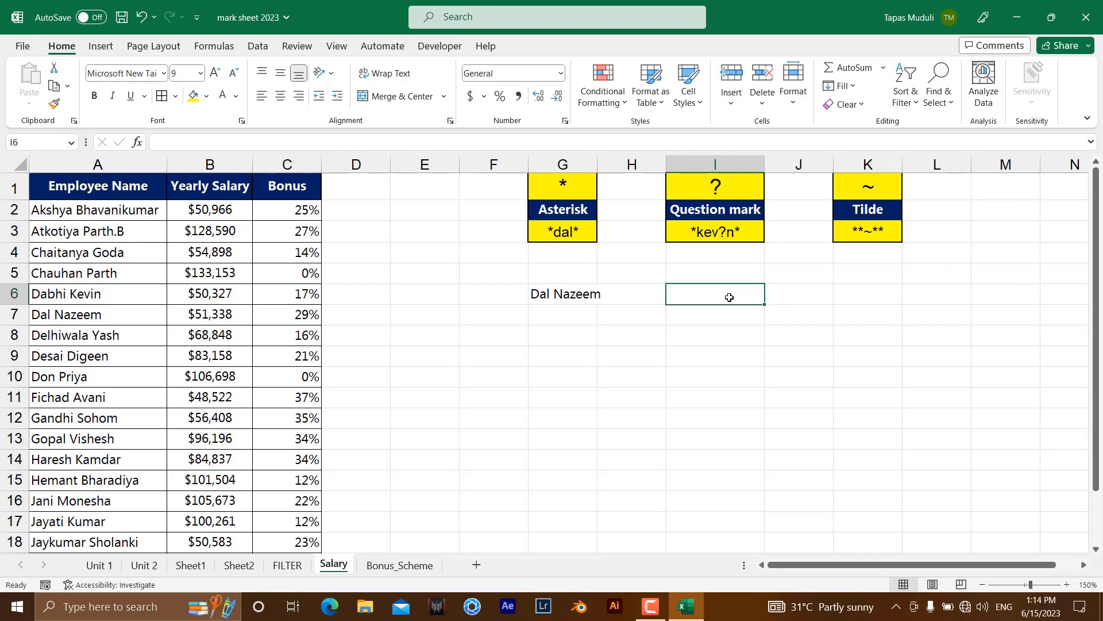
text(=)
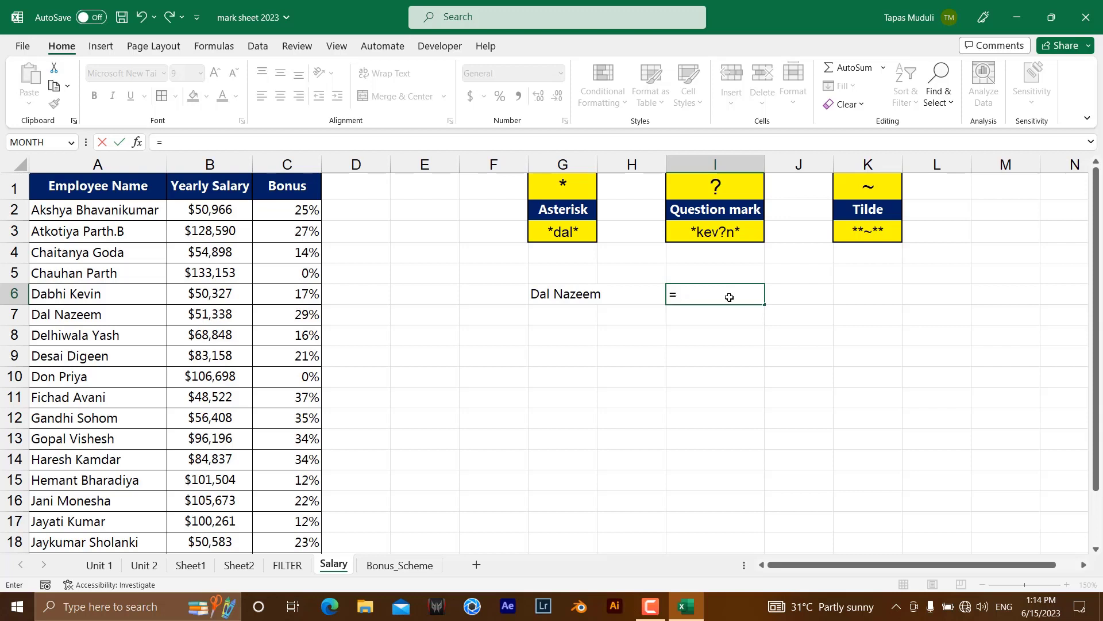
text(xlo)
key(Tab)
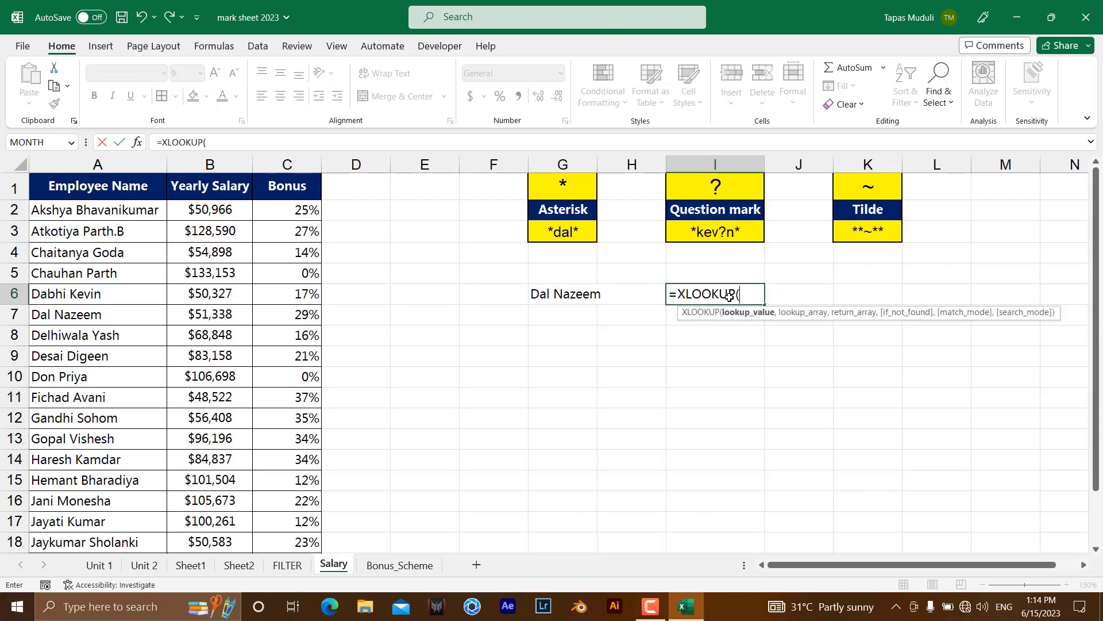
click(730, 234)
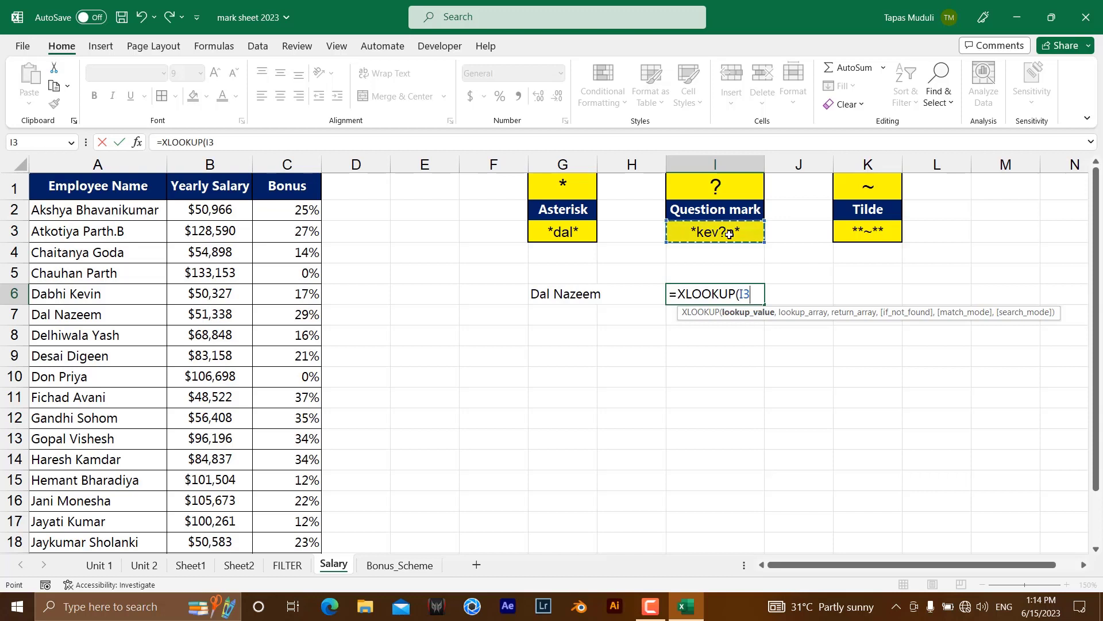
text(,)
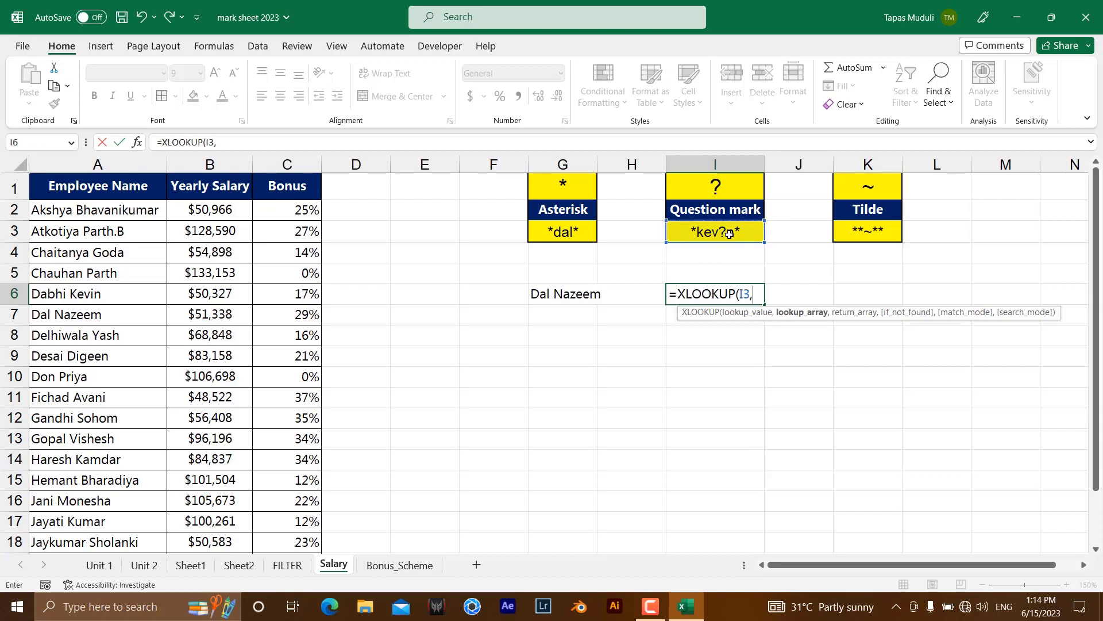
click(119, 210)
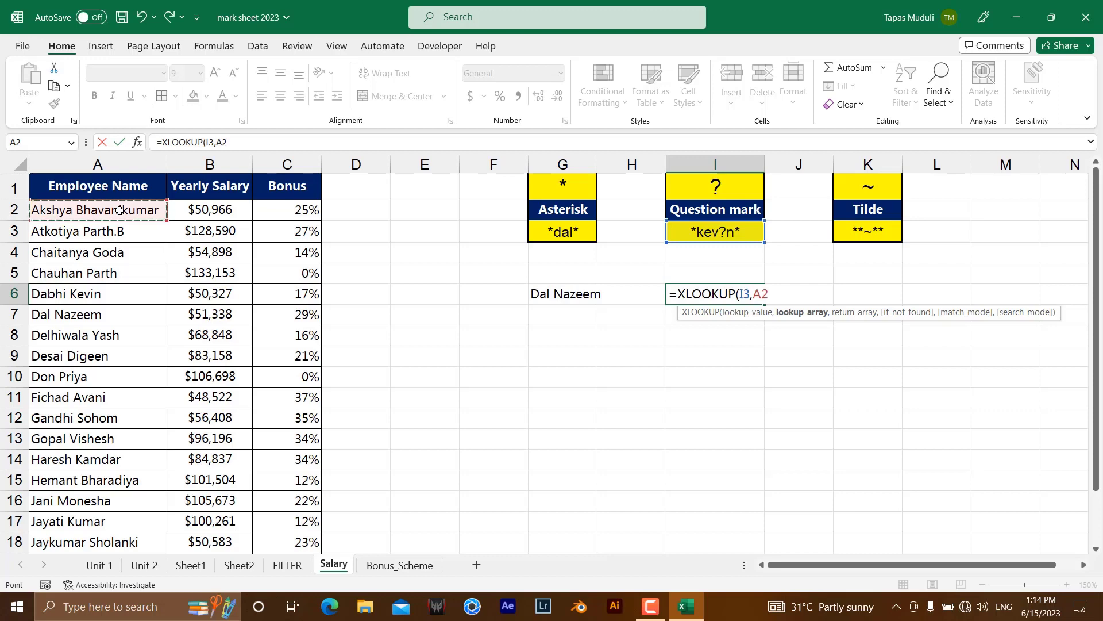
key(ctrl+shift+Down)
text(,)
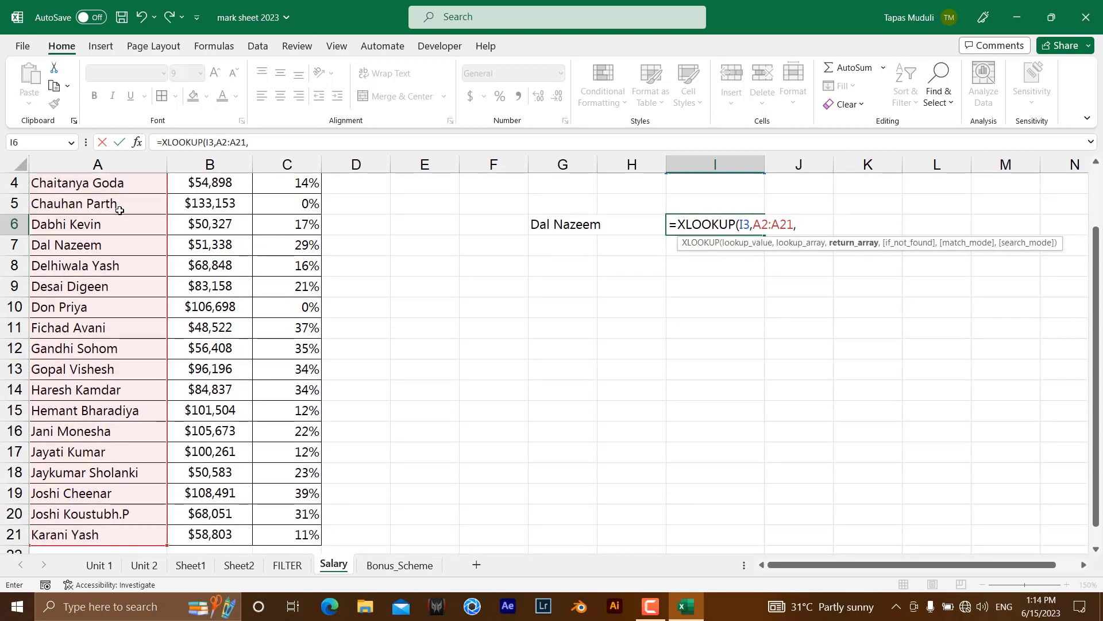
Complete the I6 formula with A2:A21 as the return array, an empty if_not_found argument and match mode 2 for wildcards.
scroll(126, 212, up, 1)
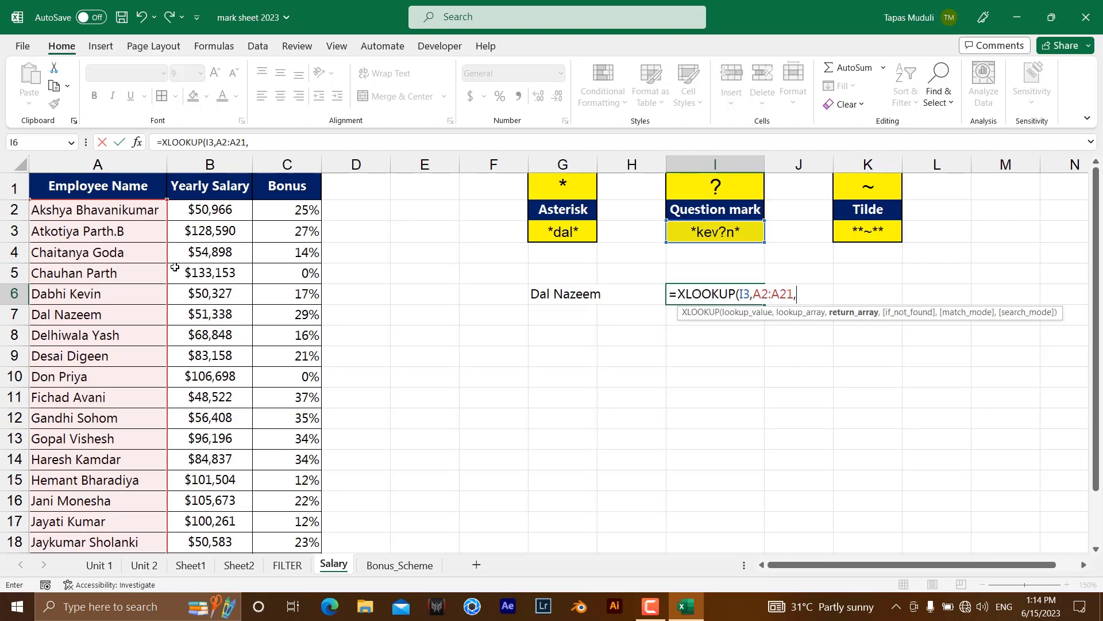
click(137, 213)
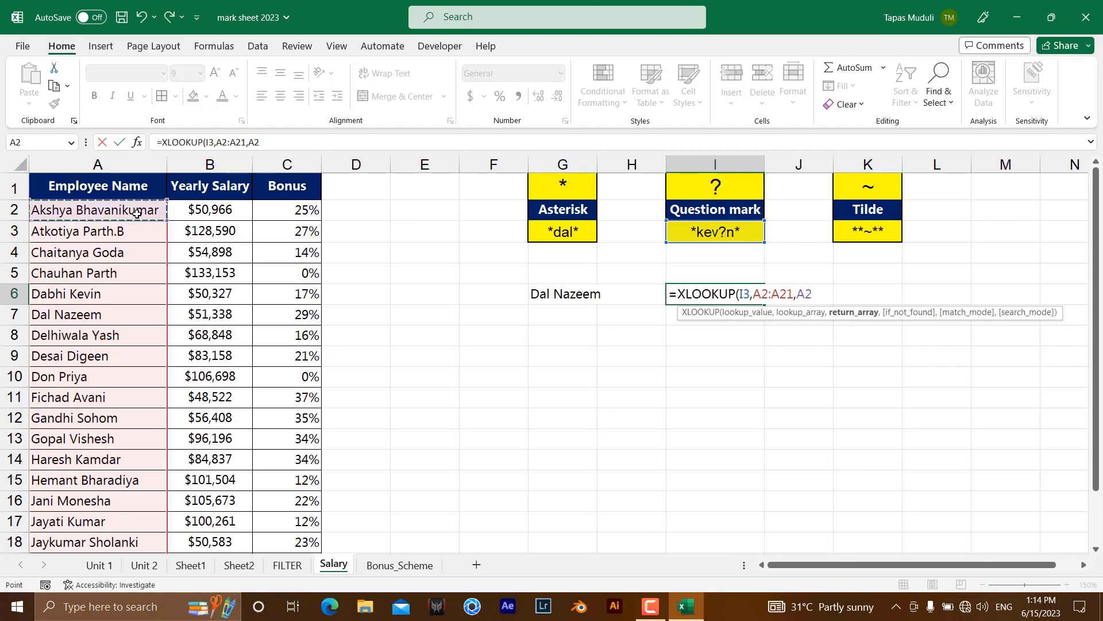
key(ctrl+shift+Down)
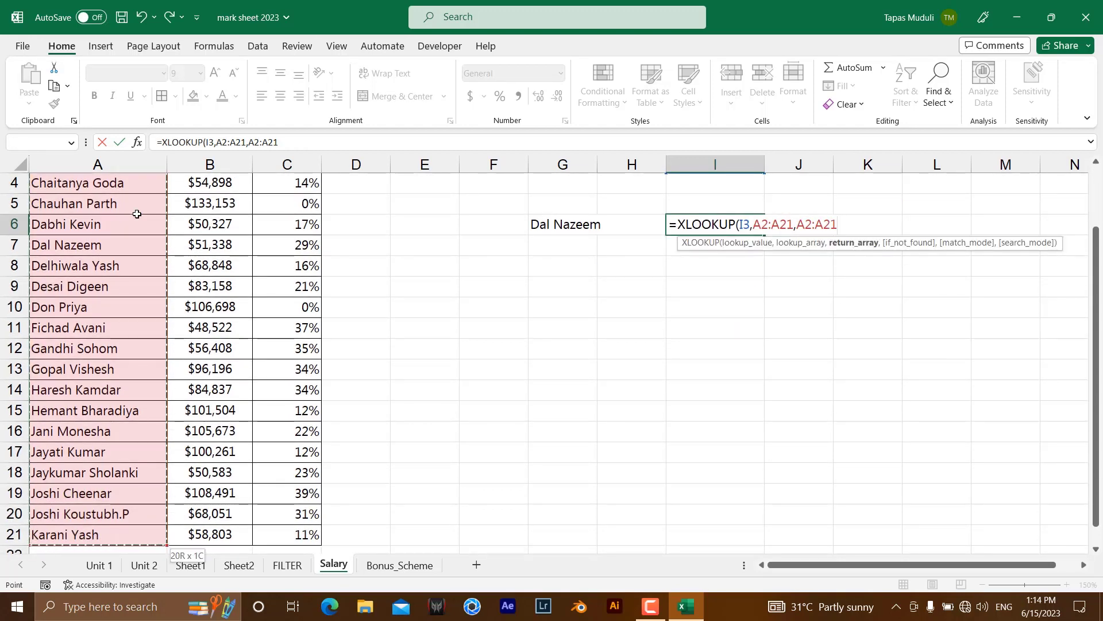
text(,)
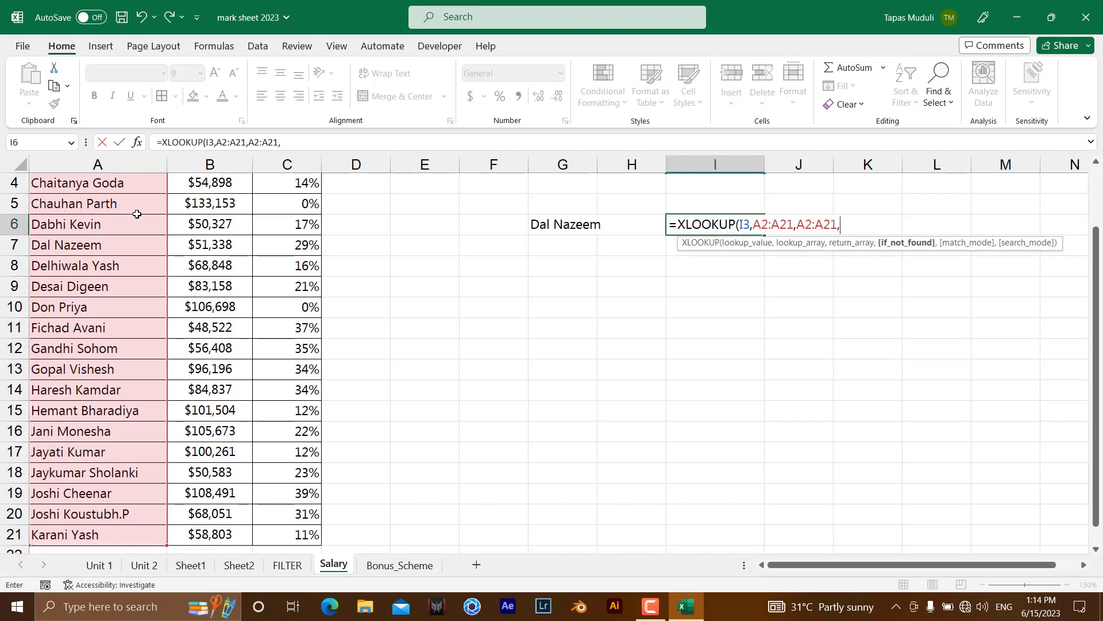
text(,)
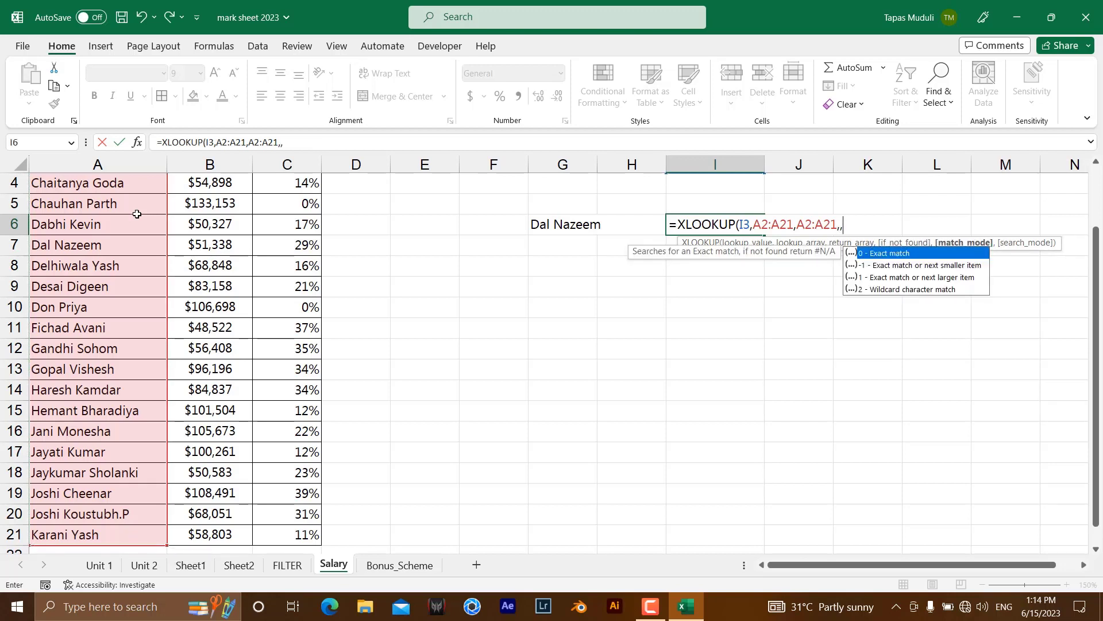
text(2))
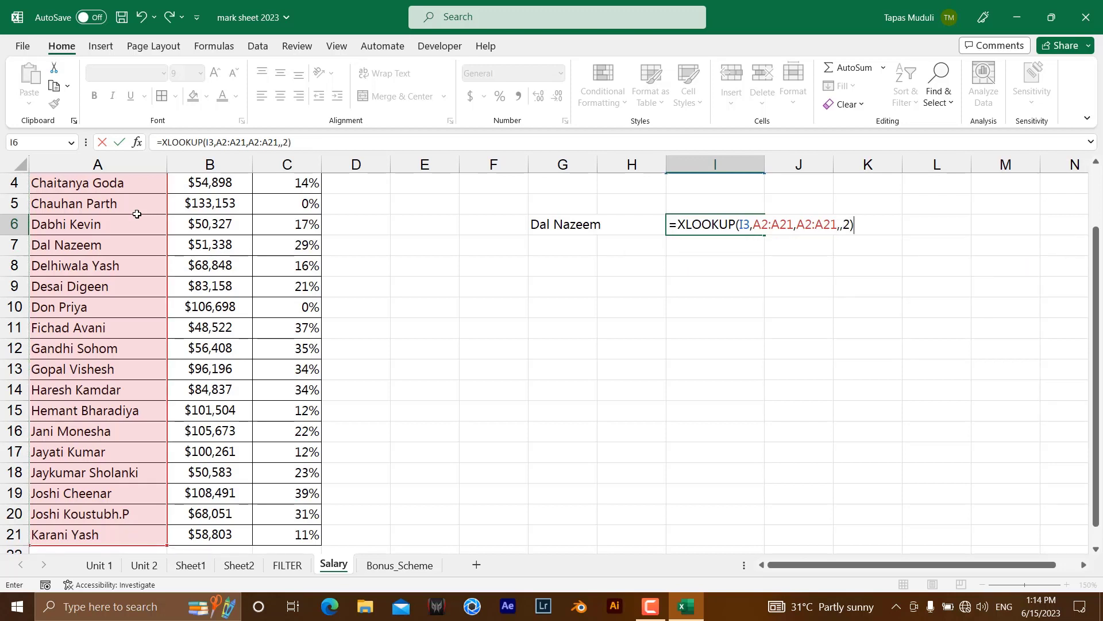
key(Return)
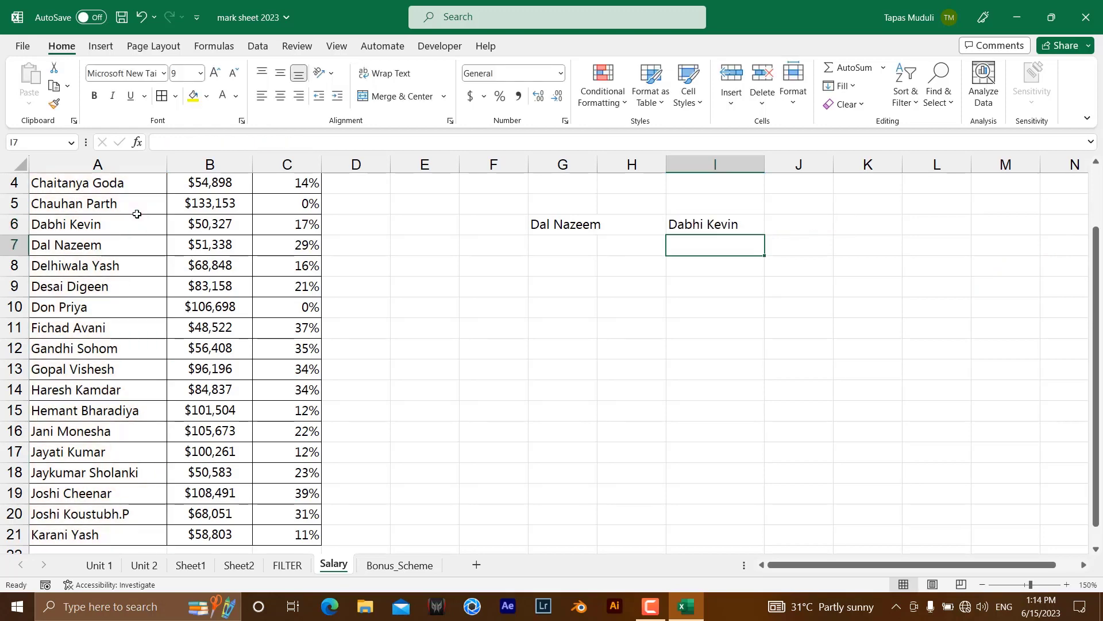
scroll(661, 310, up, 1)
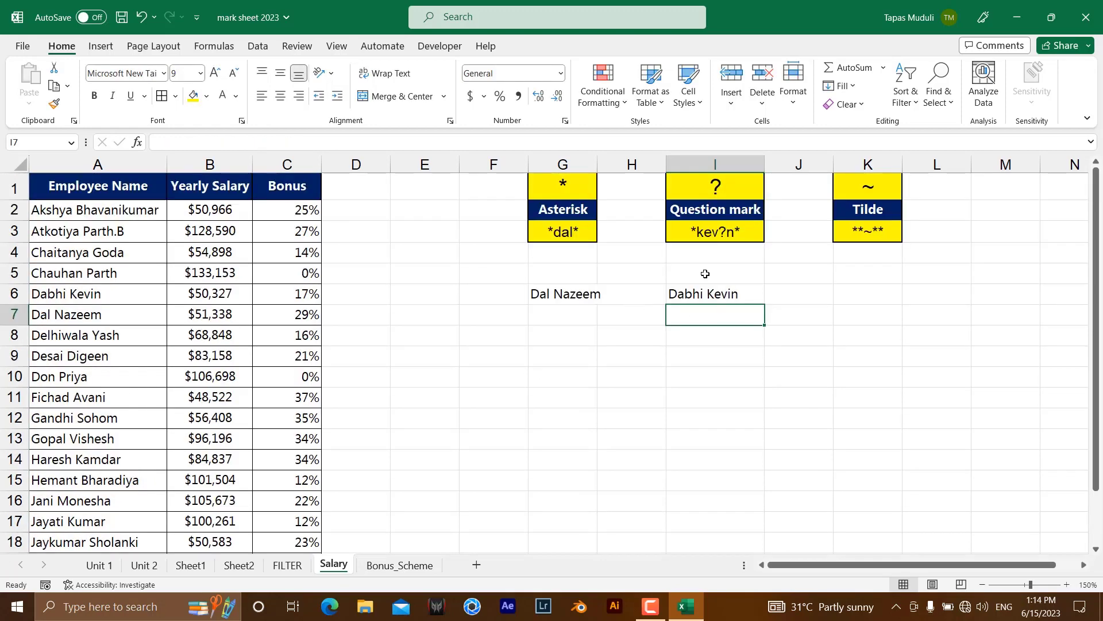
Change the question mark search pattern in I3 to *av?ni*.
click(722, 237)
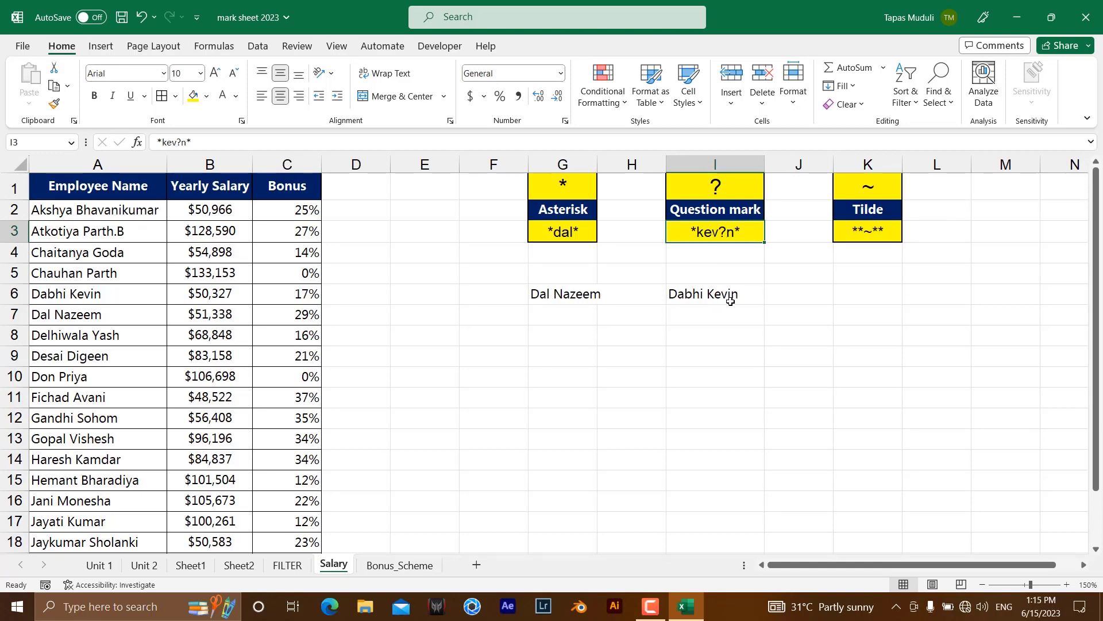
double_click(701, 232)
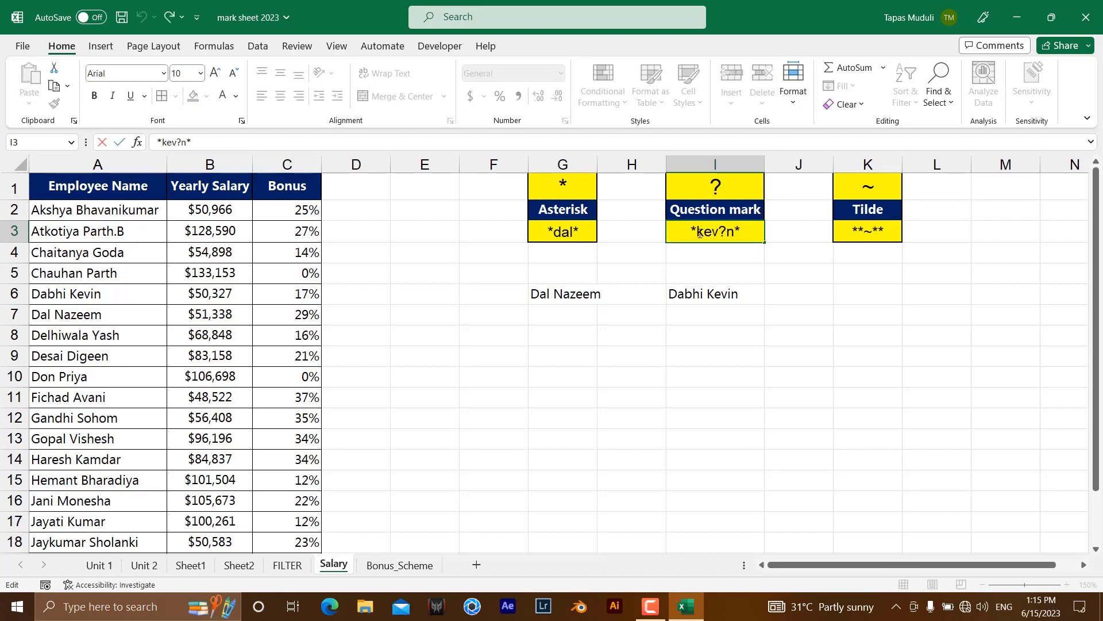
drag(697, 232, 735, 233)
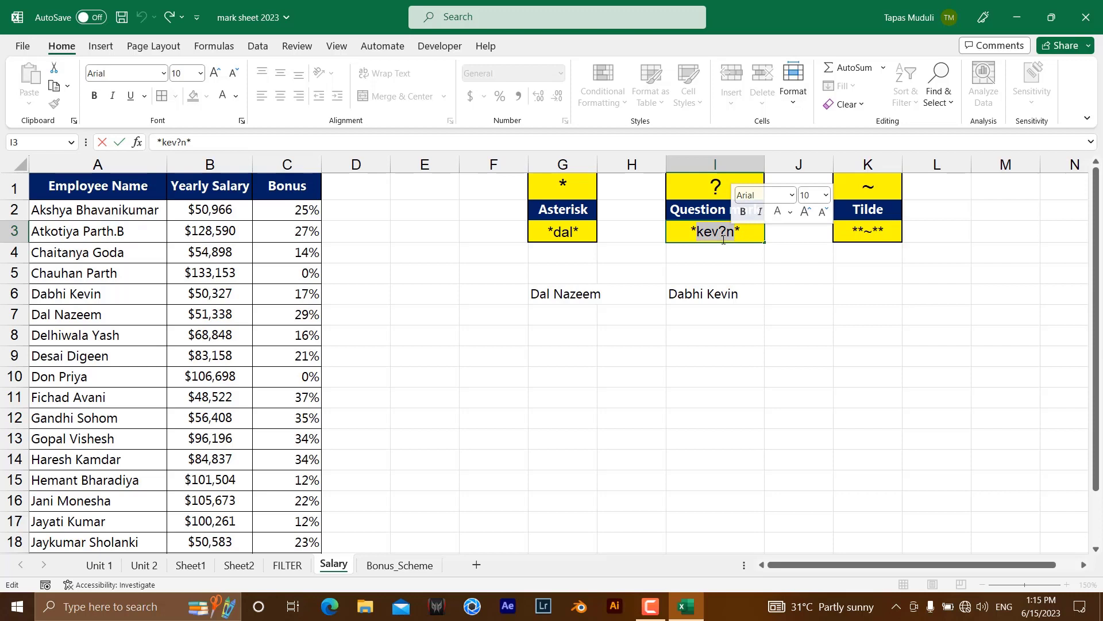
text(av)
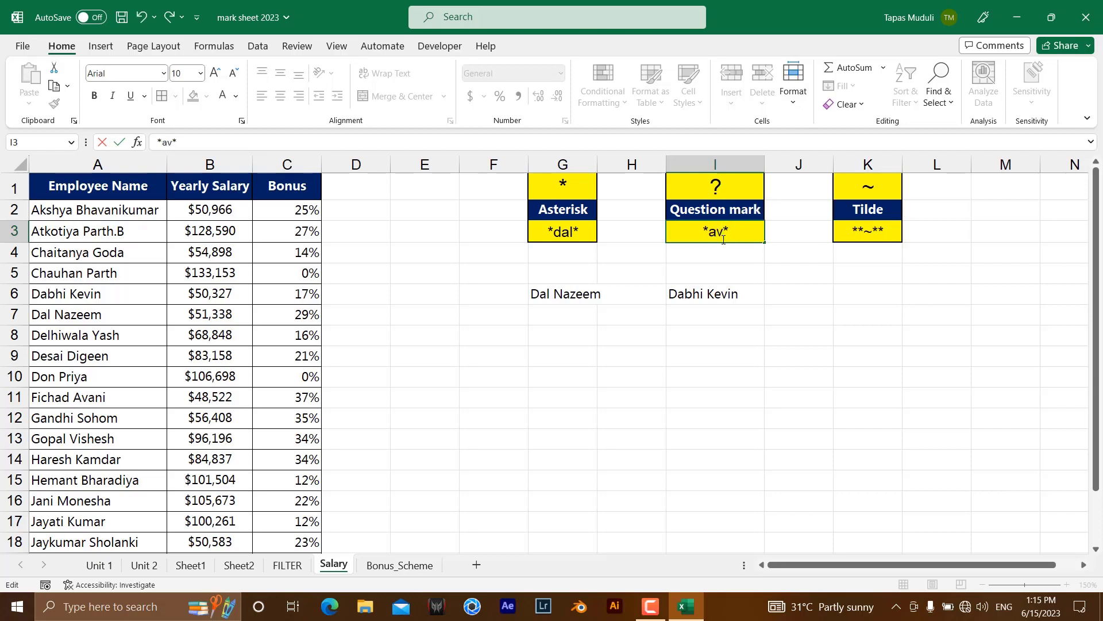
text(?ni)
key(Return)
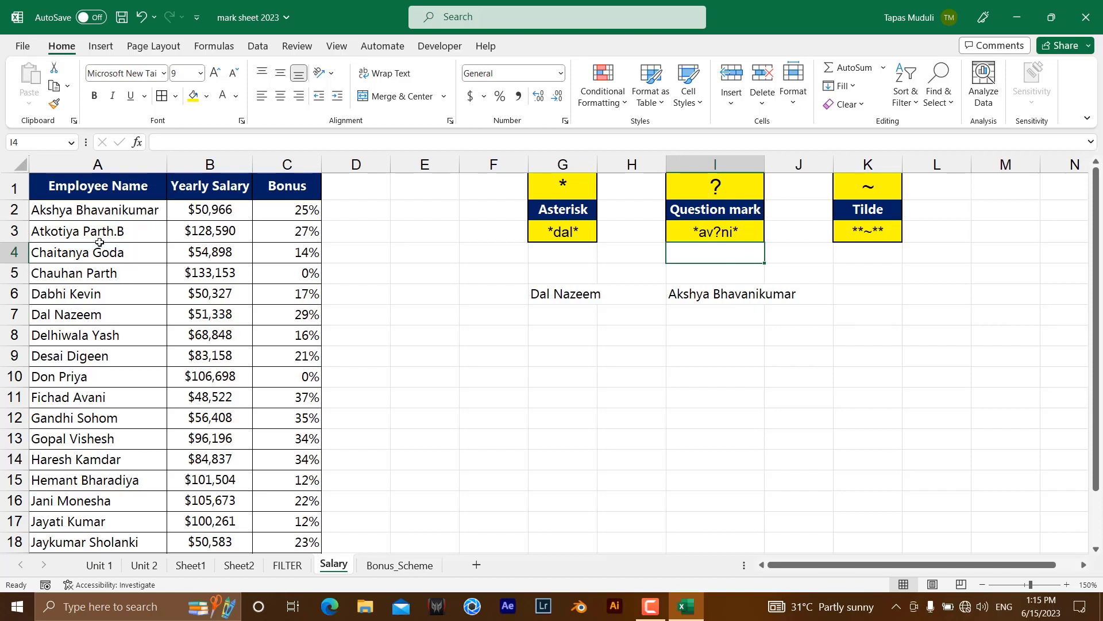
Highlight the two employee names matching the I3 pattern, in cells A2 and A11, with yellow fill.
click(113, 209)
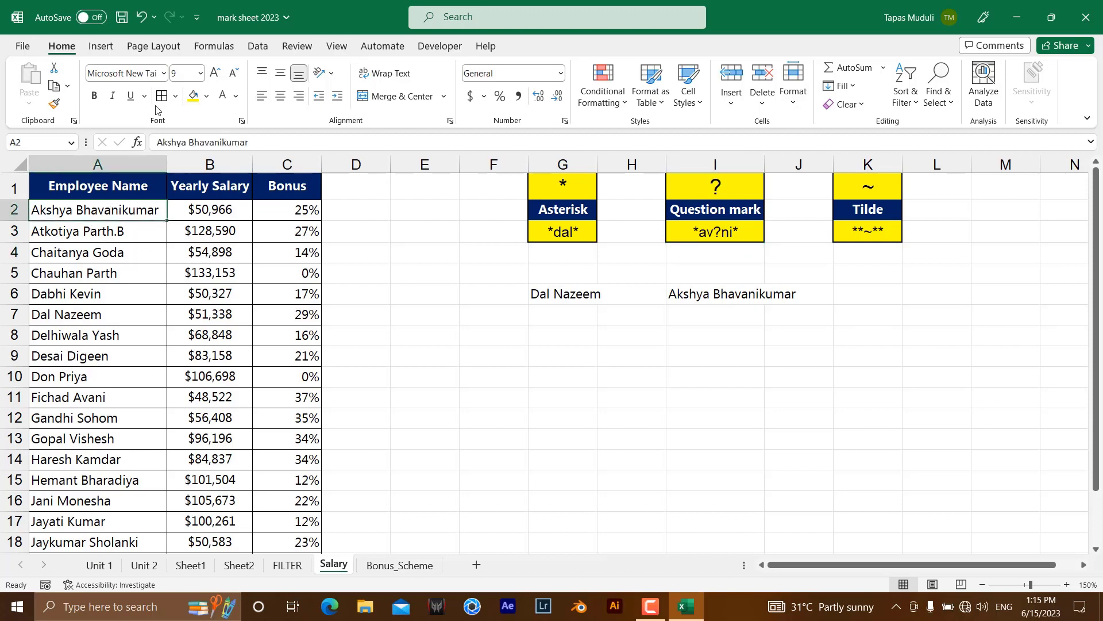
click(192, 96)
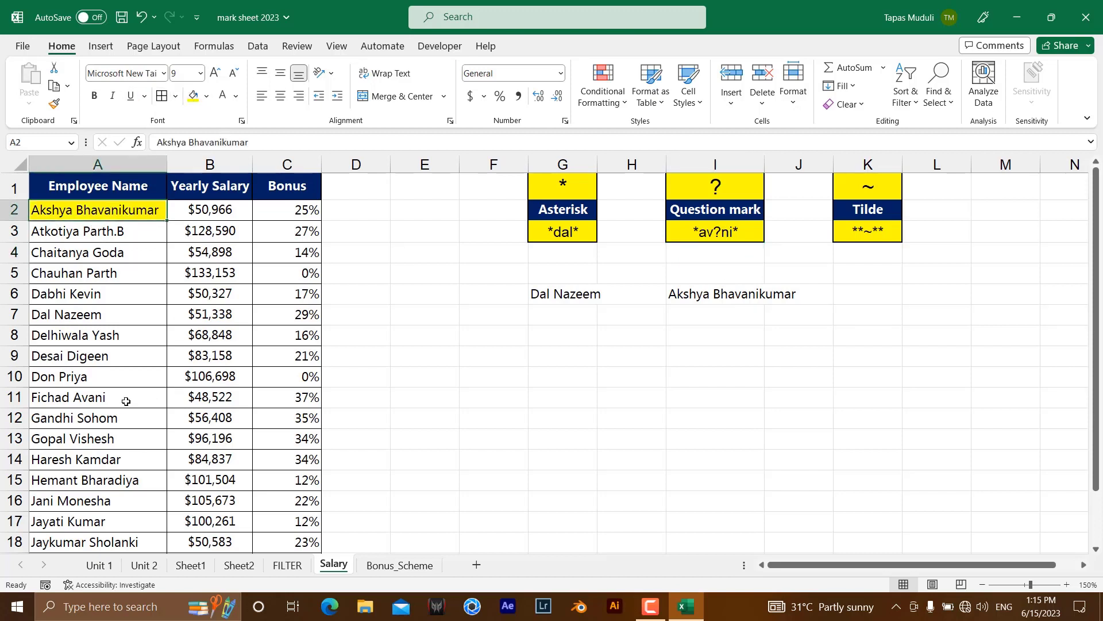
click(127, 403)
click(192, 96)
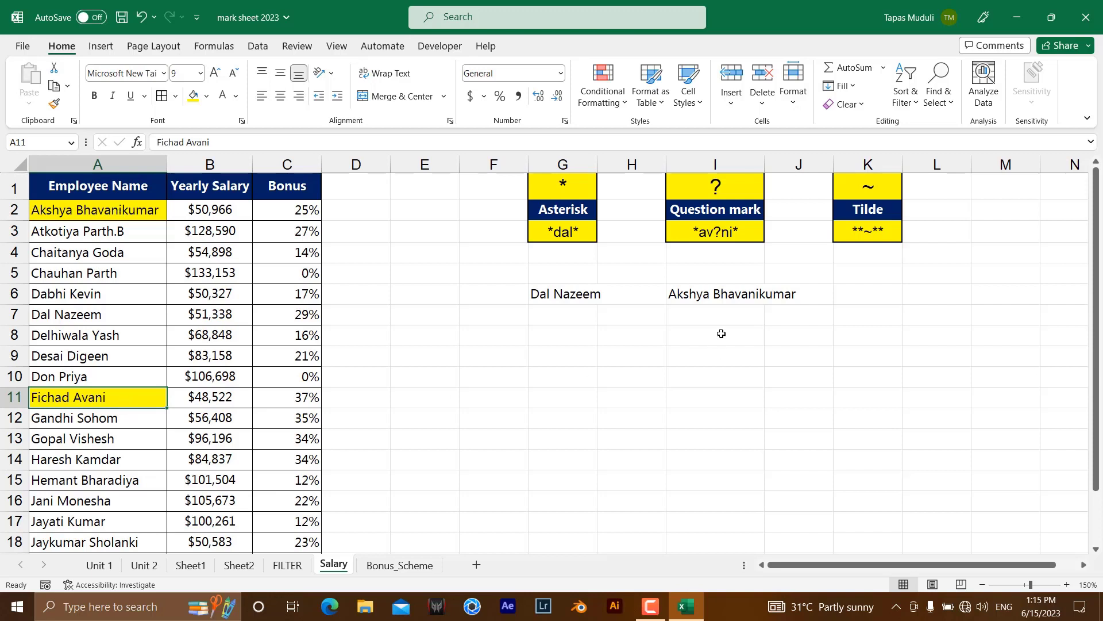
Replace the text between the asterisks in I3 so the search pattern reads *fi/had*.
double_click(733, 233)
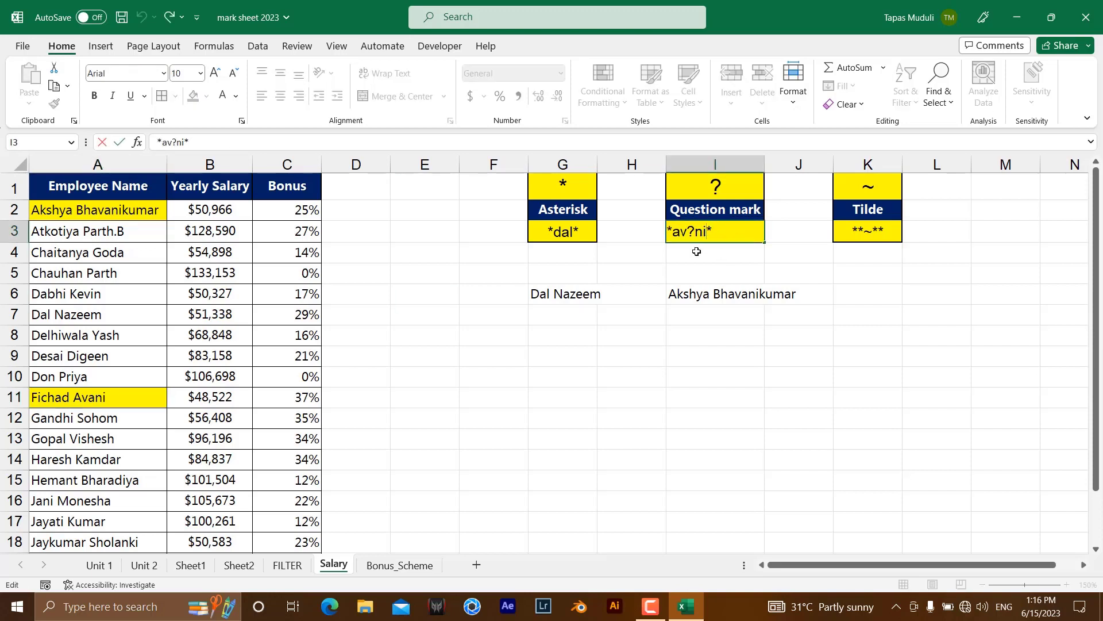
key(BackSpace)
key(BackSpace)
key(BackSpace)
key(BackSpace)
key(BackSpace)
text(fi/had)
key(Return)
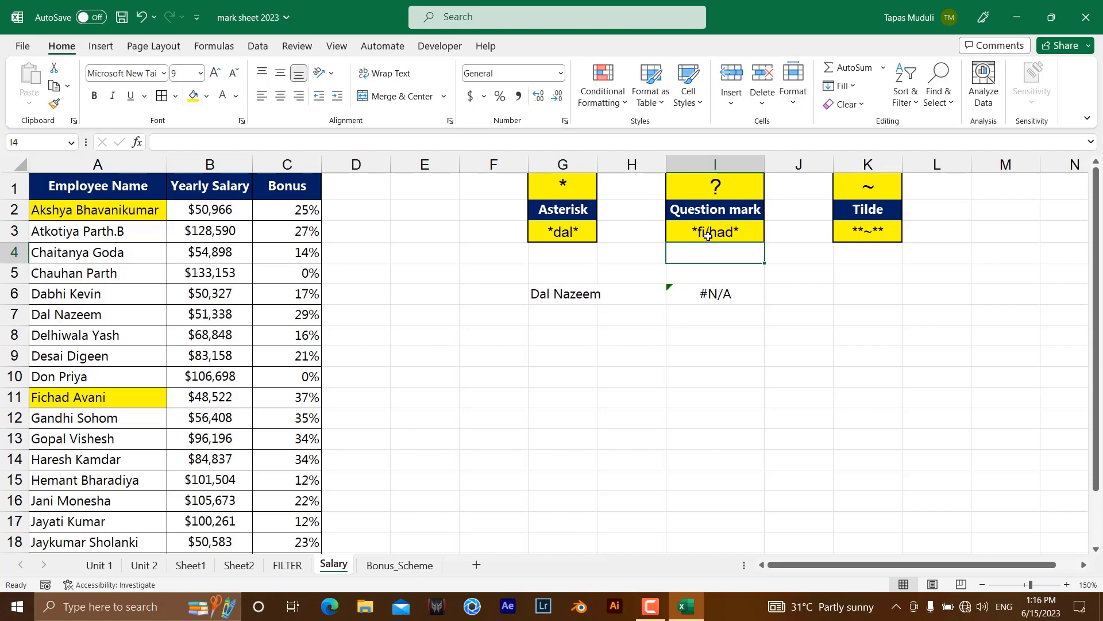
Replace the slash in the I3 search pattern with a question mark so it reads *fi?had*.
double_click(708, 233)
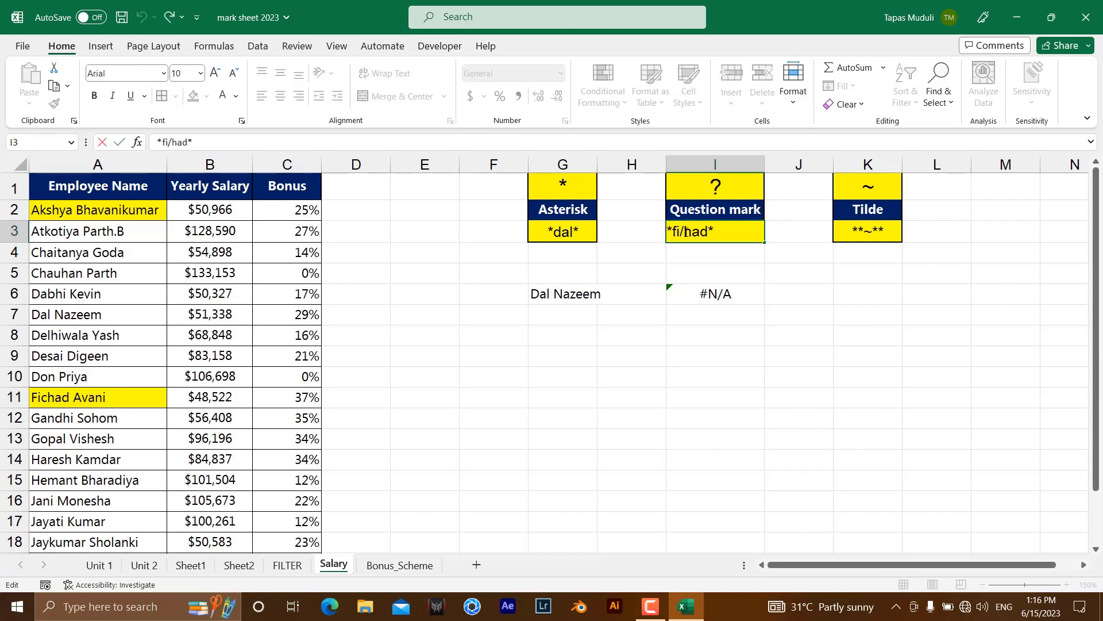
click(686, 238)
key(BackSpace)
text(?)
key(Return)
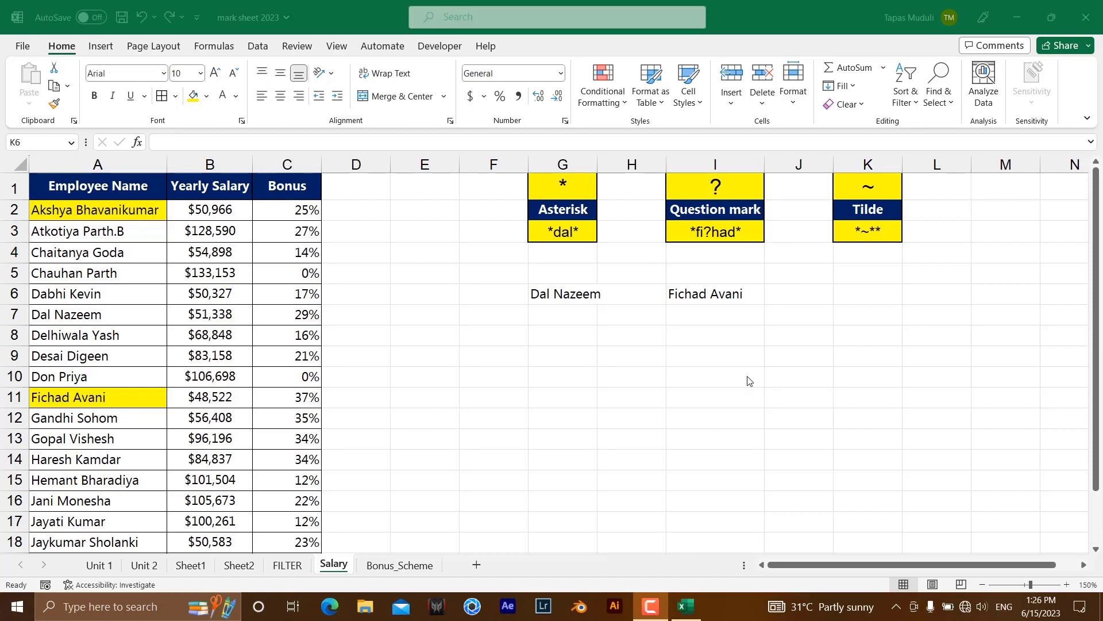
Start an XLOOKUP formula in K6 with K3 as the lookup value and A2:A21 as the lookup array.
click(859, 300)
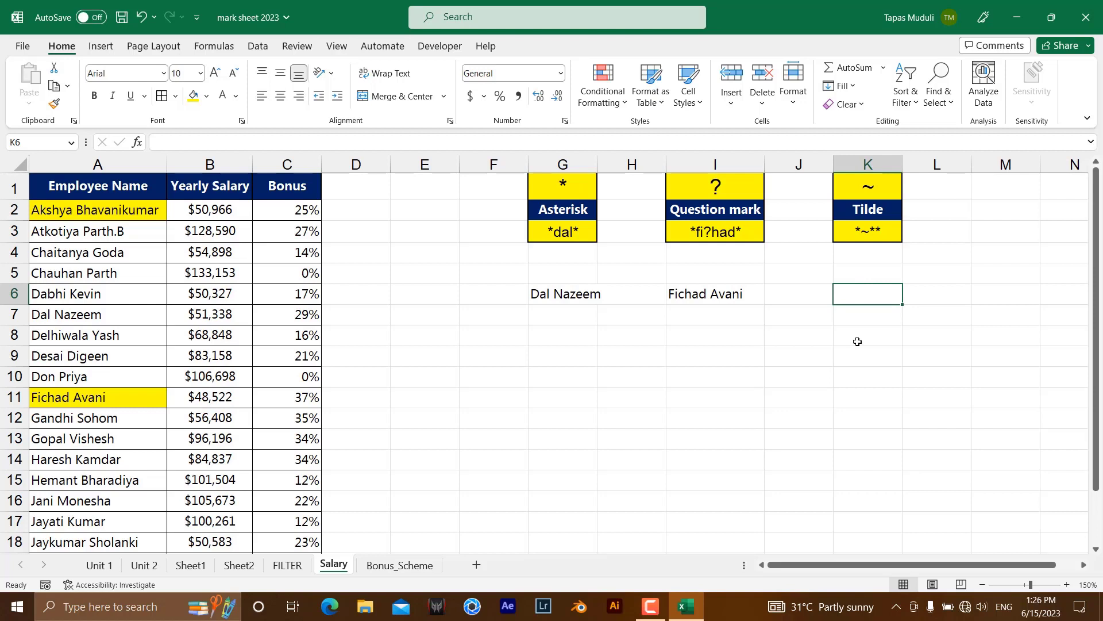
text(=)
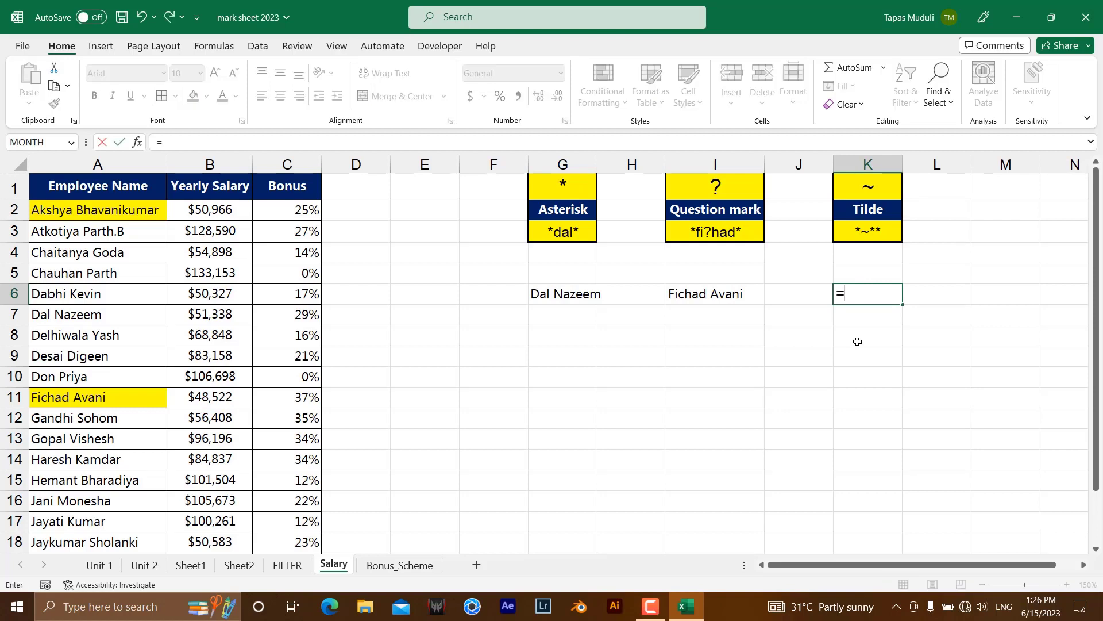
text(xlo)
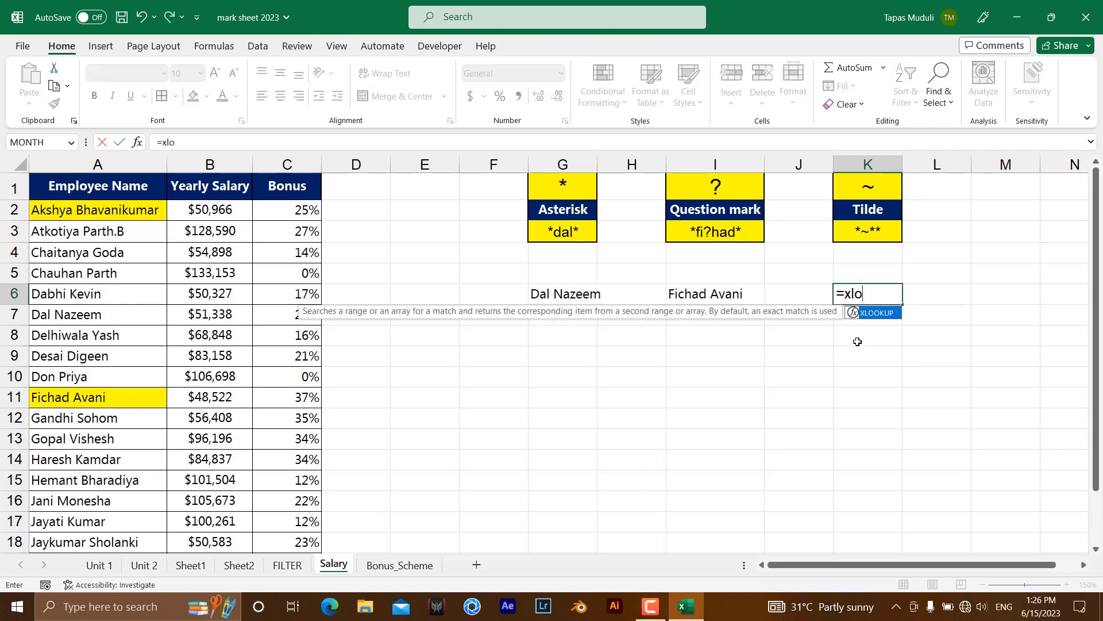
key(Tab)
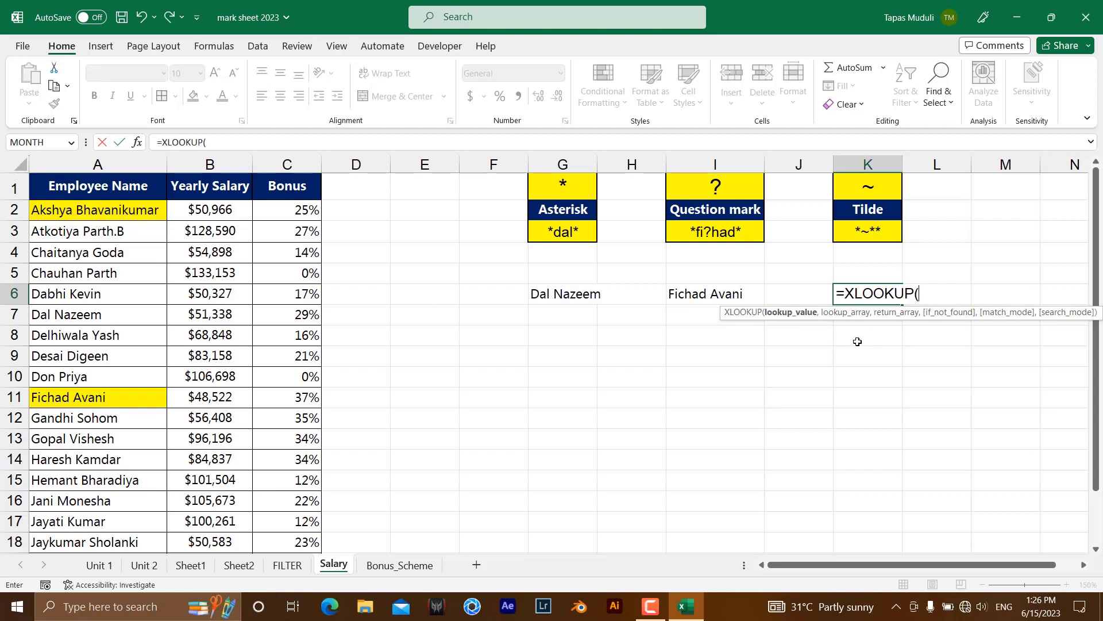
click(875, 231)
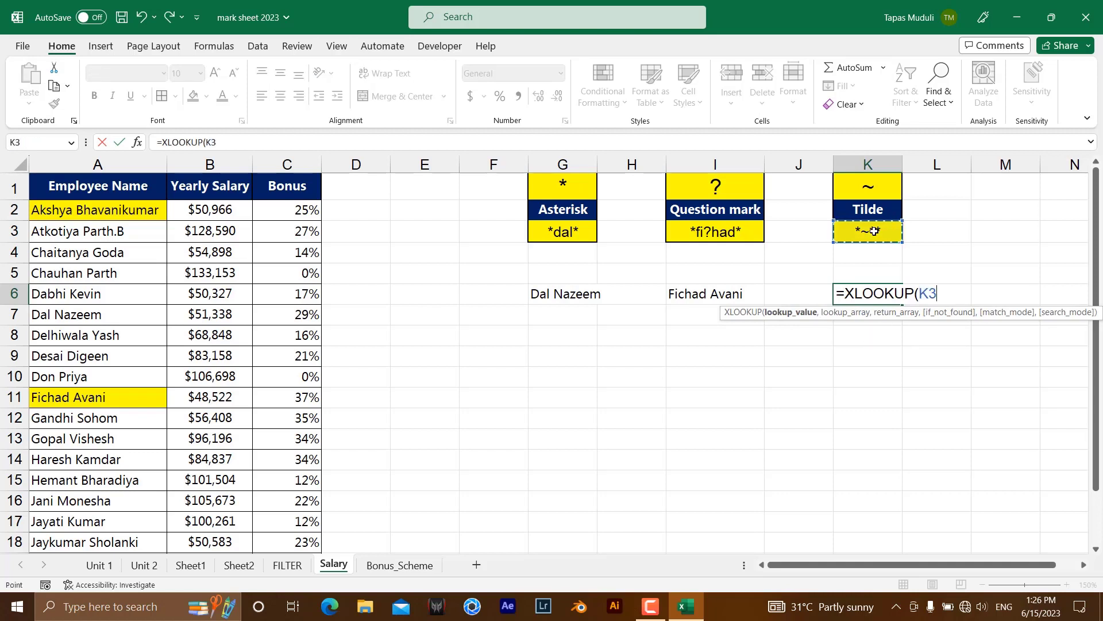
text(,)
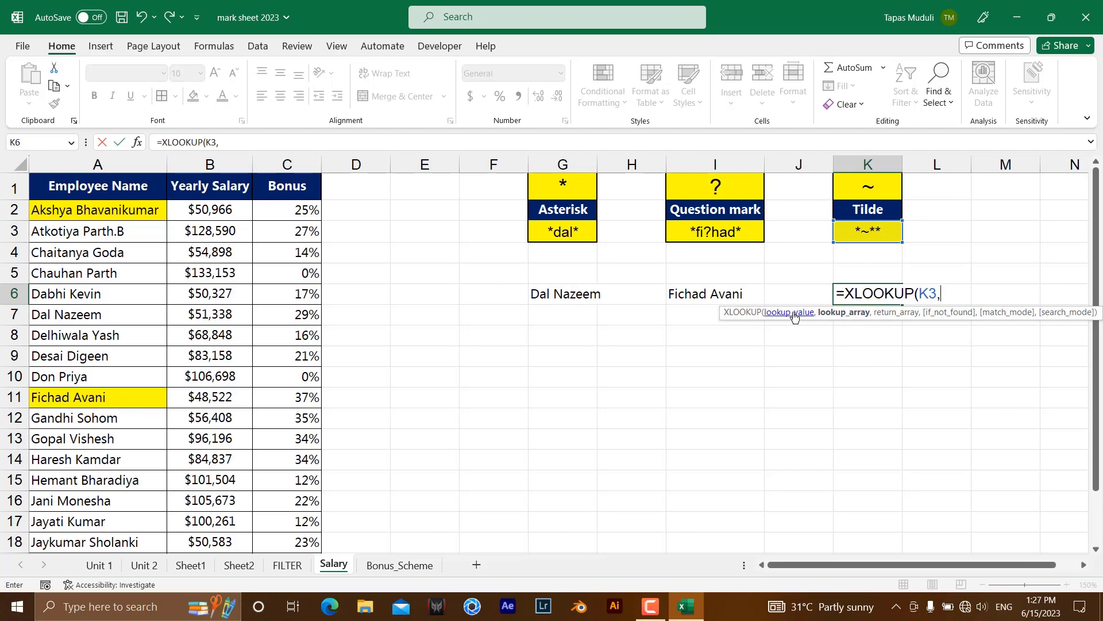
click(127, 213)
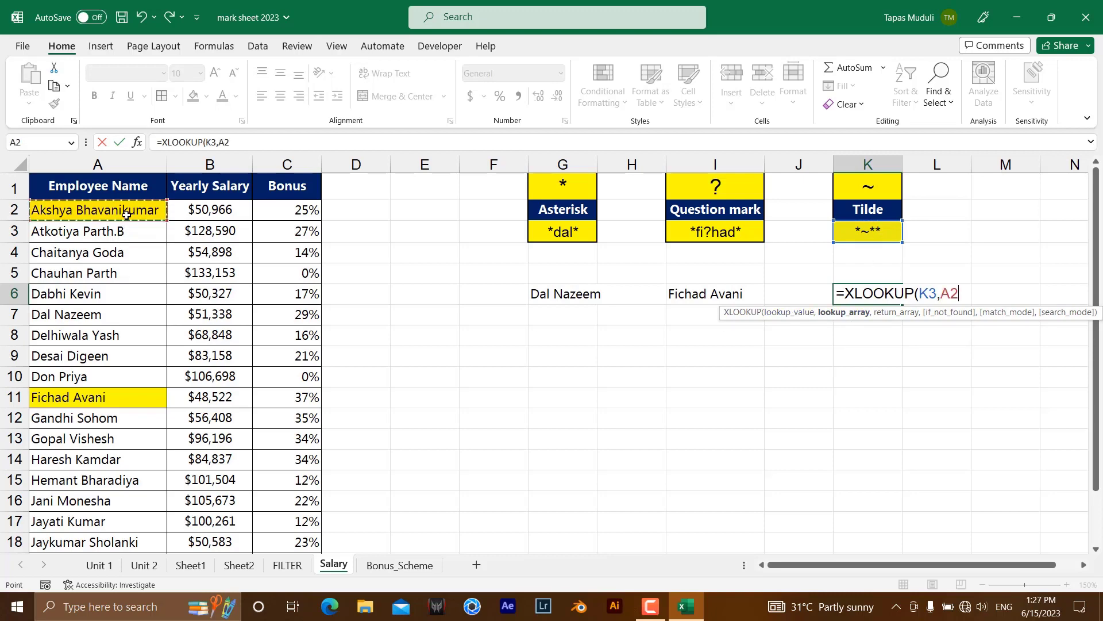
key(ctrl+shift+Down)
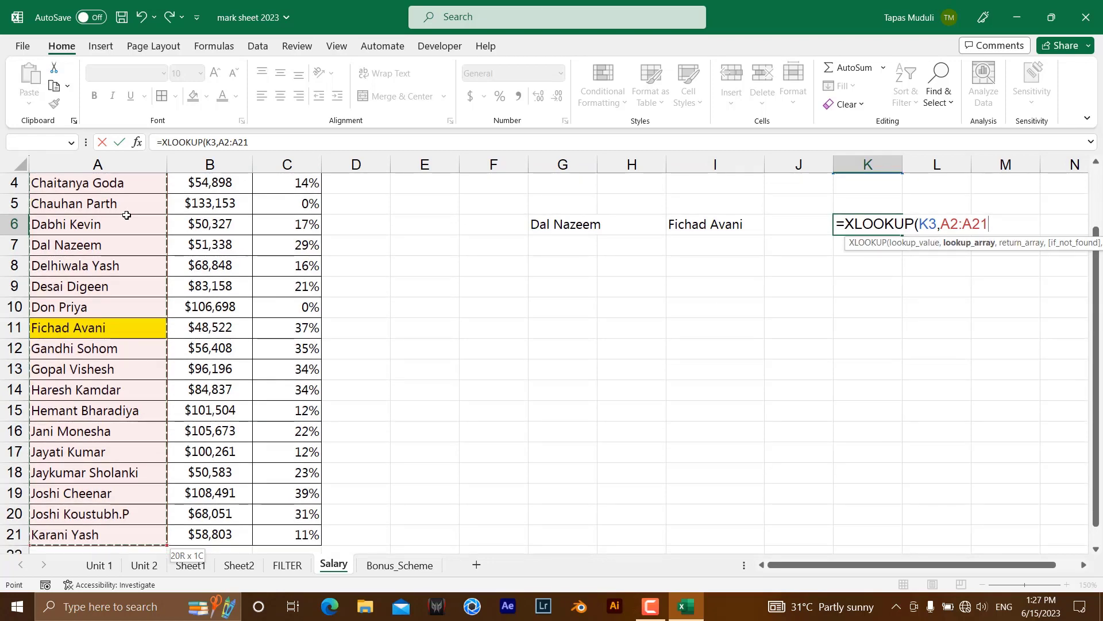
text(,)
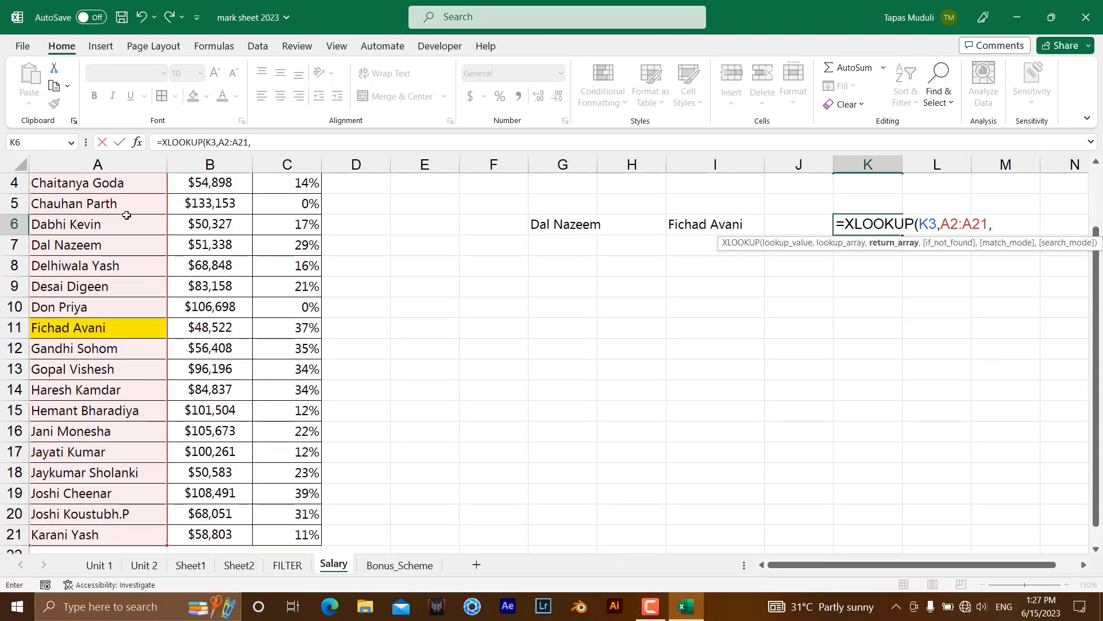
Complete the K6 XLOOKUP with A2:A21 as the return array, no if_not_found value and match mode 2 for wildcard matching.
scroll(144, 309, up, 1)
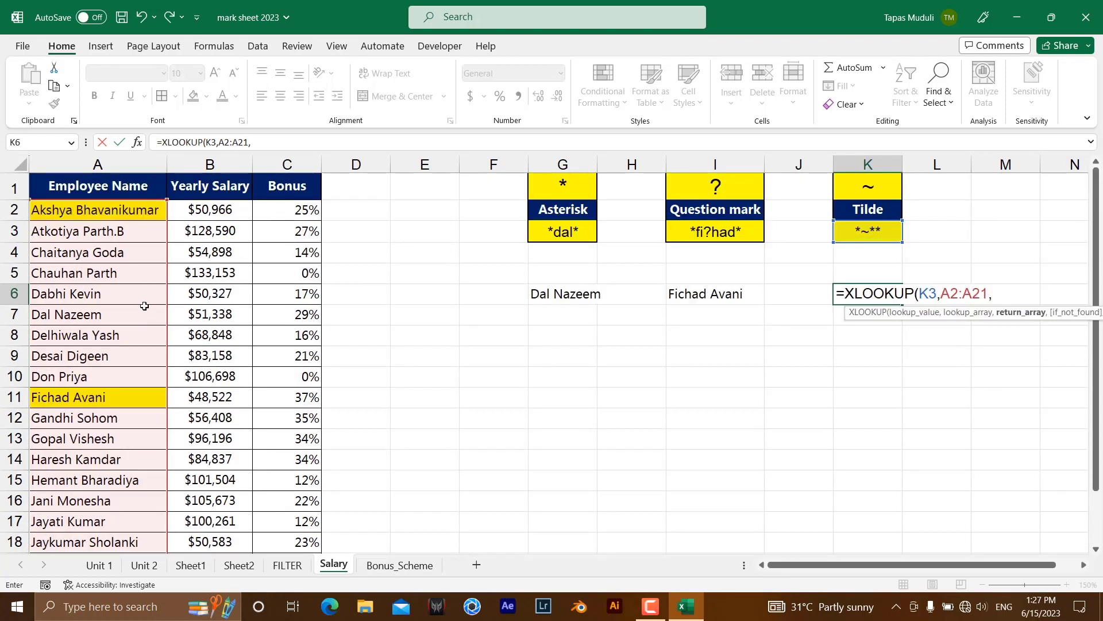
click(115, 213)
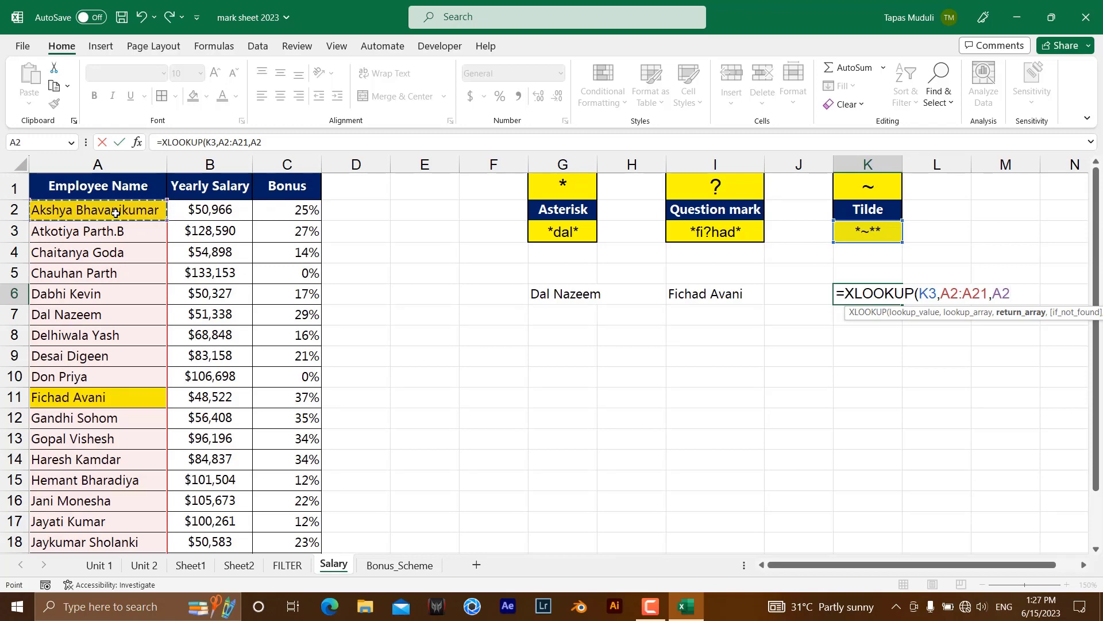
key(ctrl+shift+Down)
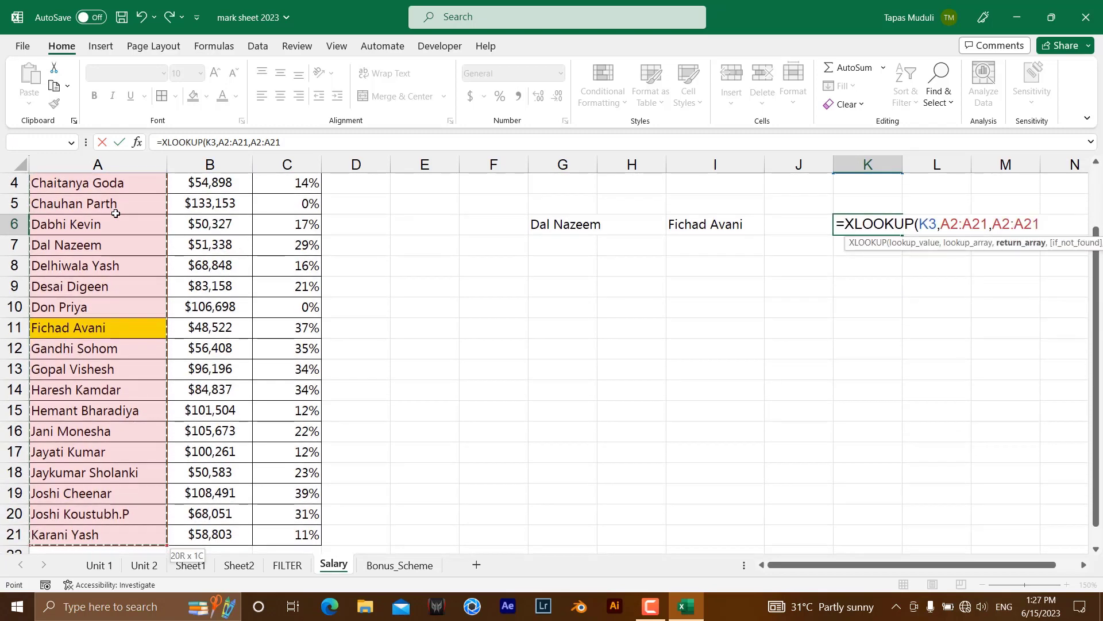
text(,)
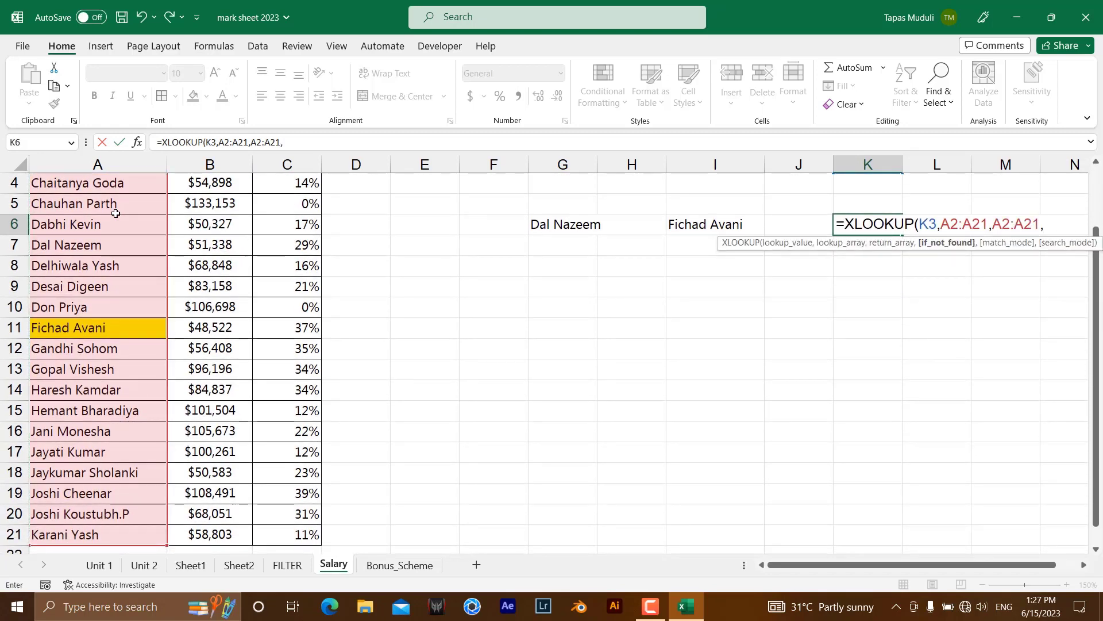
text(,)
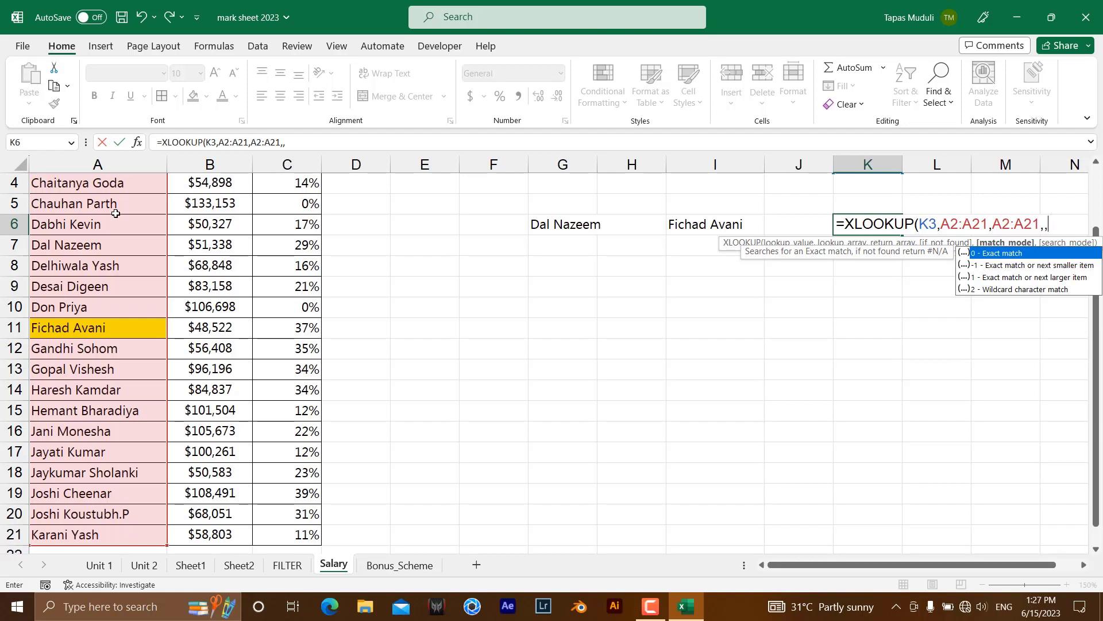
text(2))
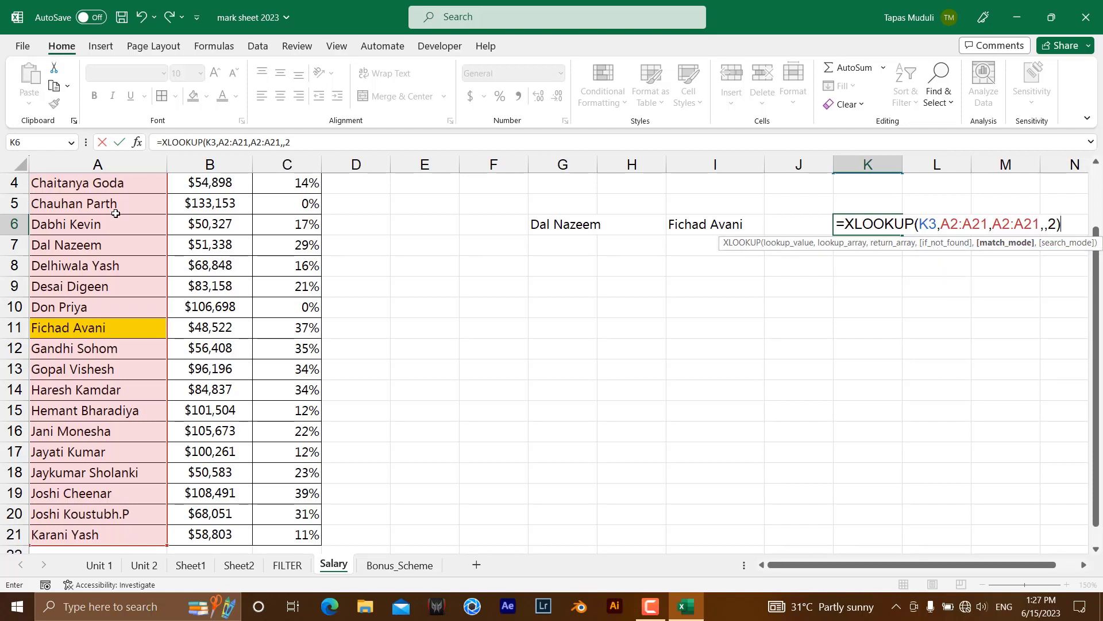
key(Return)
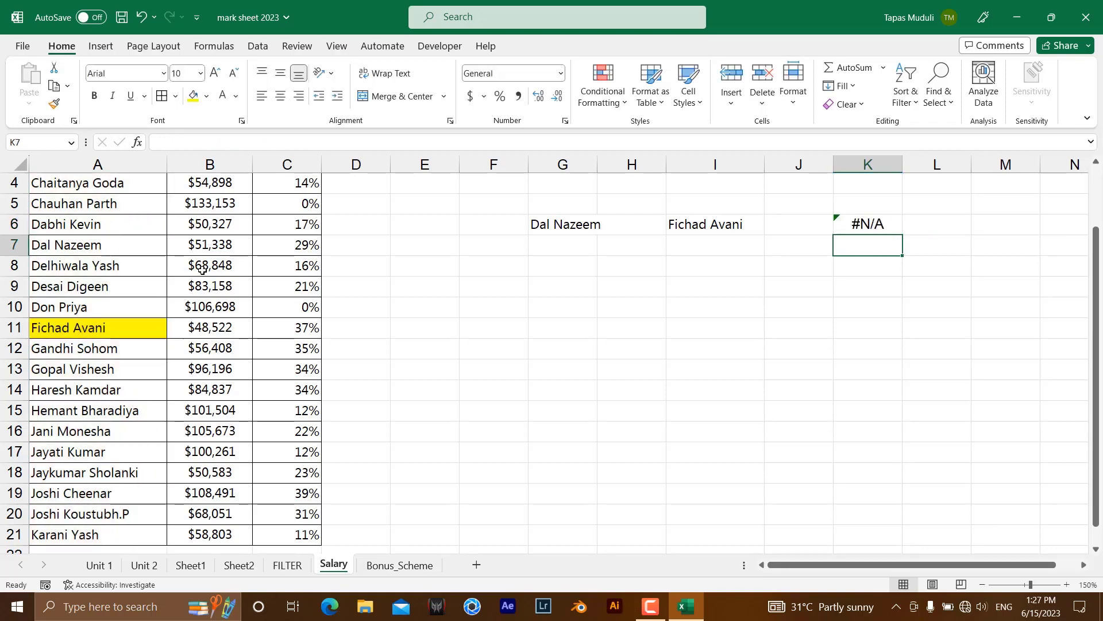
scroll(517, 284, up, 1)
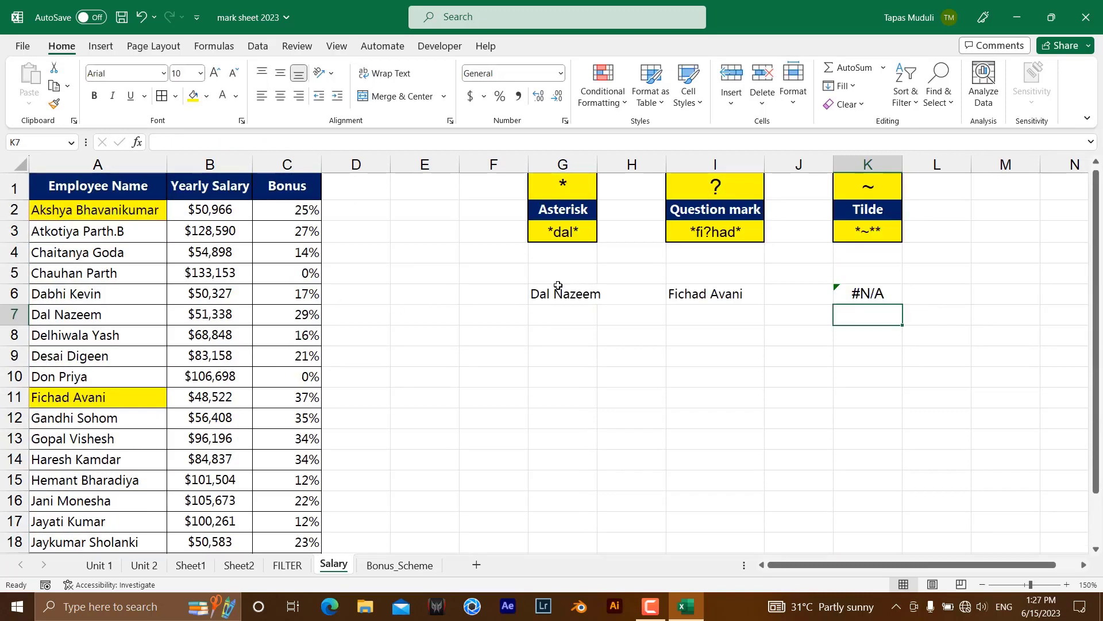
click(879, 295)
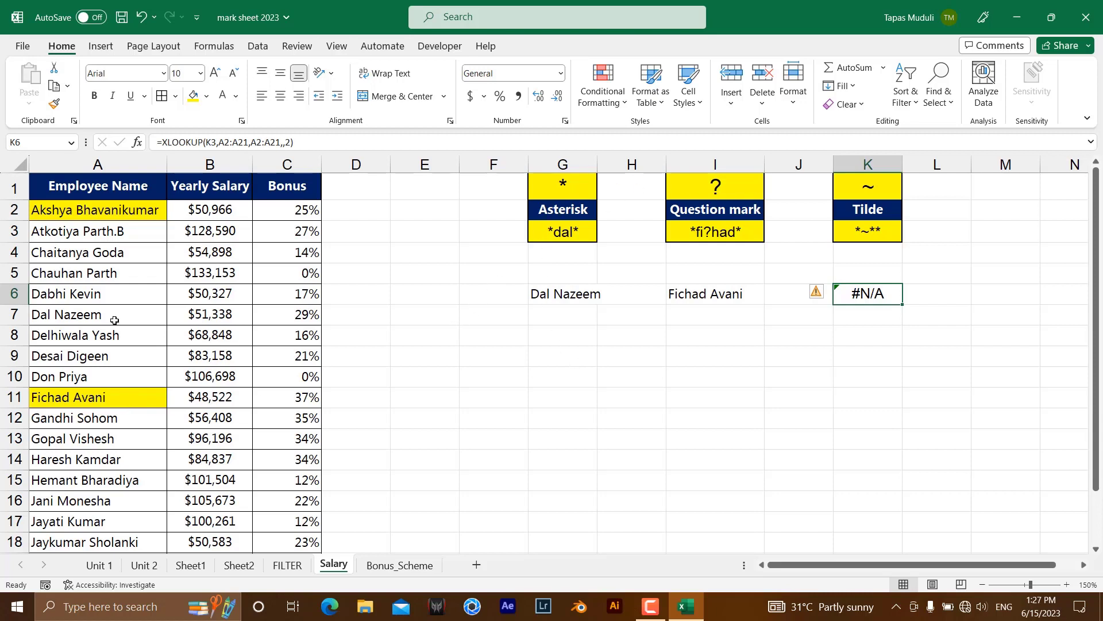
Append an asterisk to the employee name in cell A4.
double_click(135, 255)
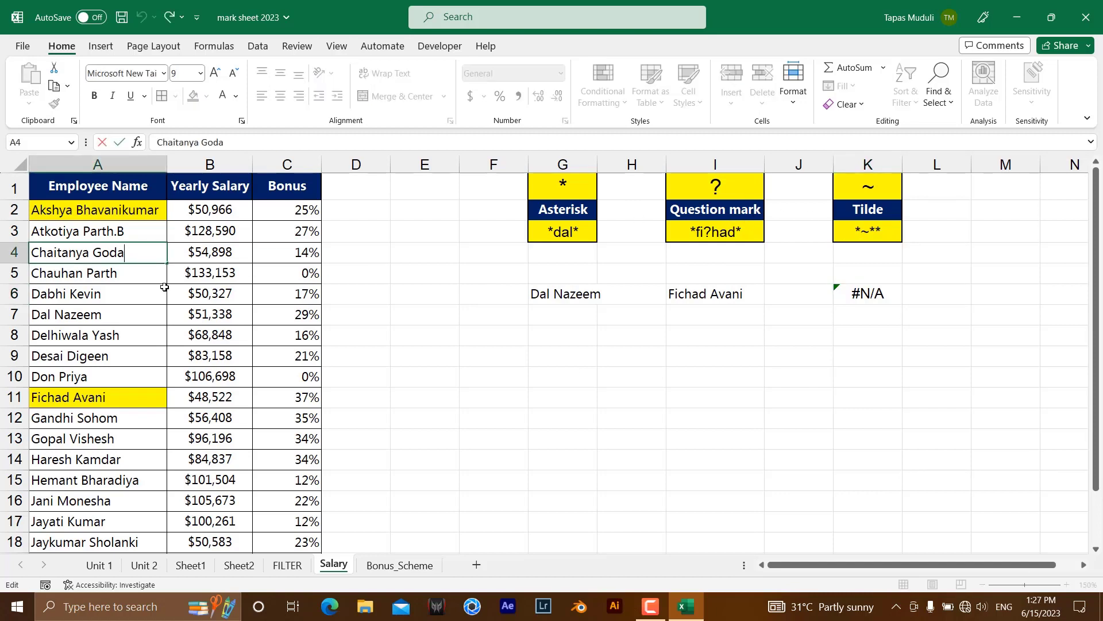
text(8)
key(BackSpace)
key(Return)
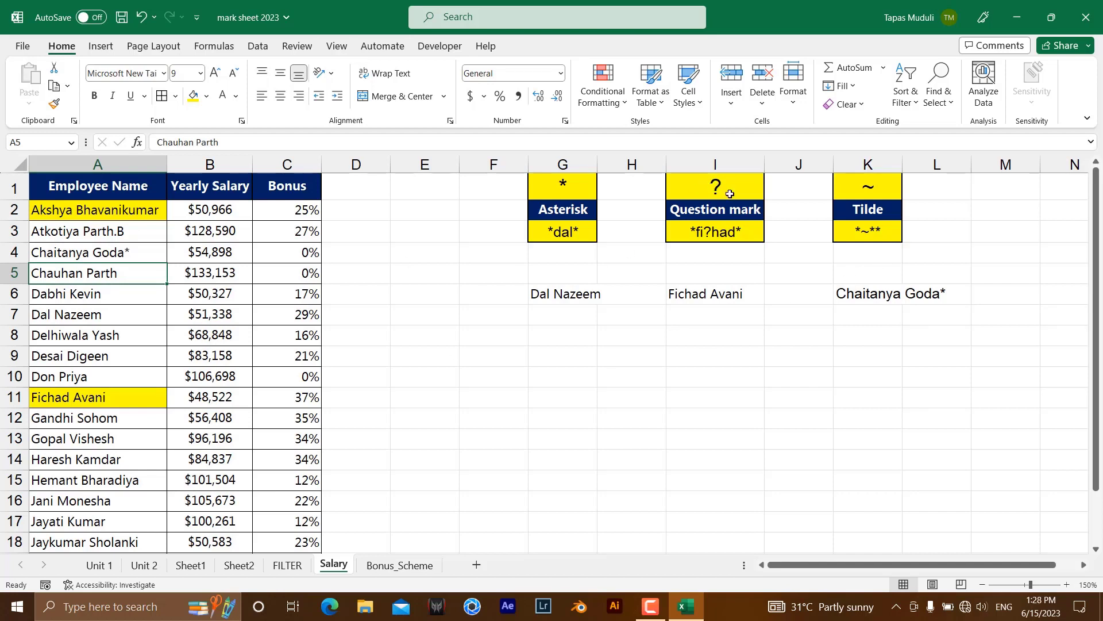
Change the tilde search pattern in K3 to *~?*.
double_click(873, 230)
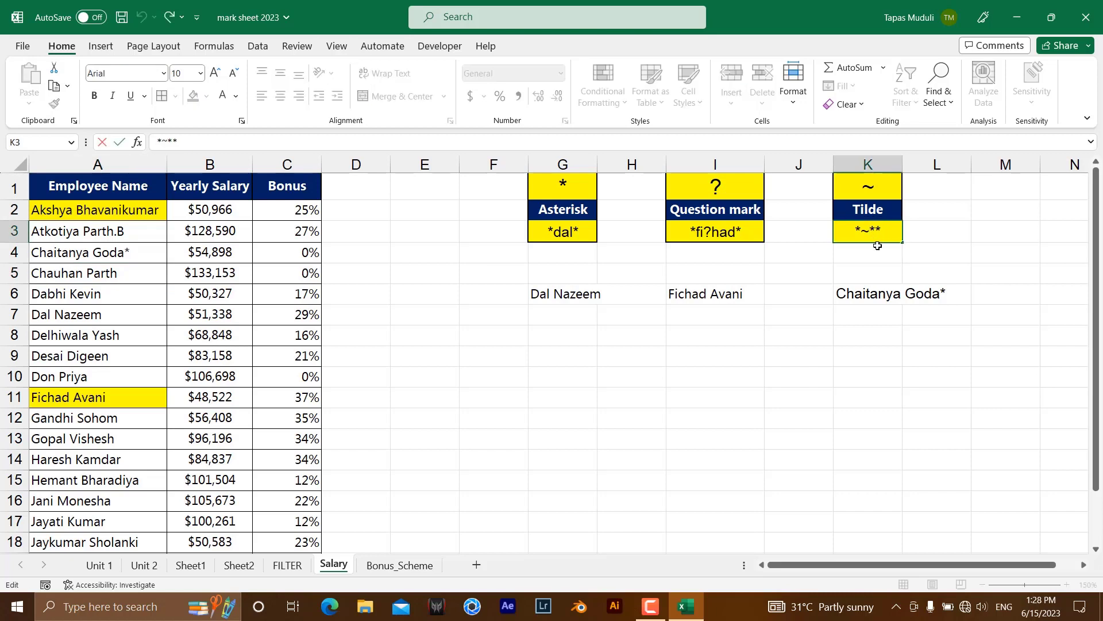
key(BackSpace)
text(?)
Remove the trailing asterisk from the employee name in A4 and append a question mark to the name in A12.
double_click(153, 260)
key(BackSpace)
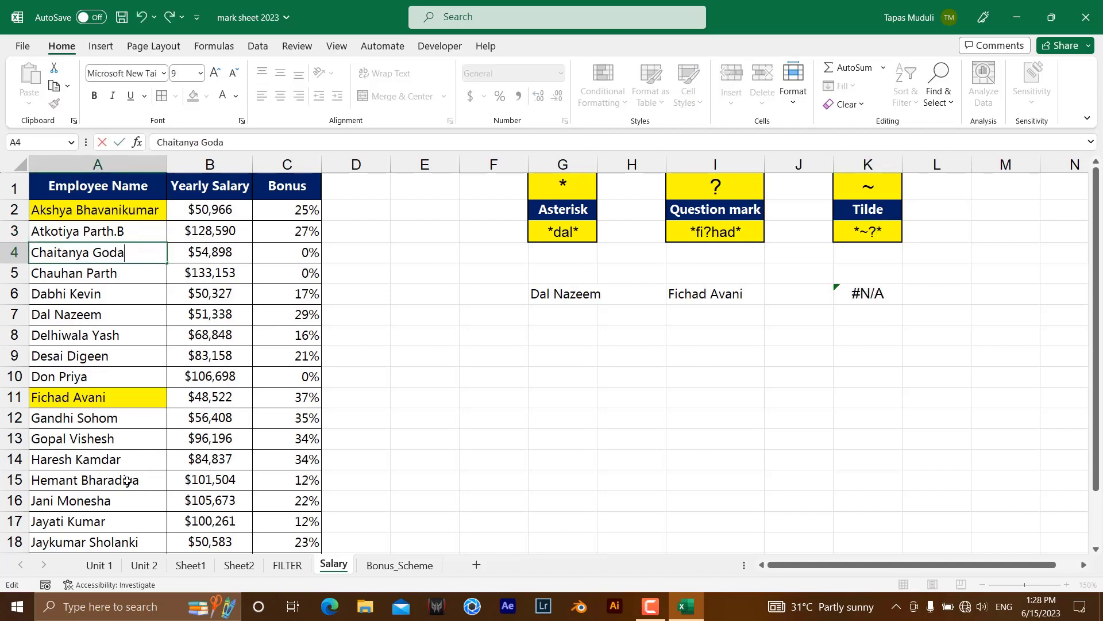
click(127, 420)
text(?)
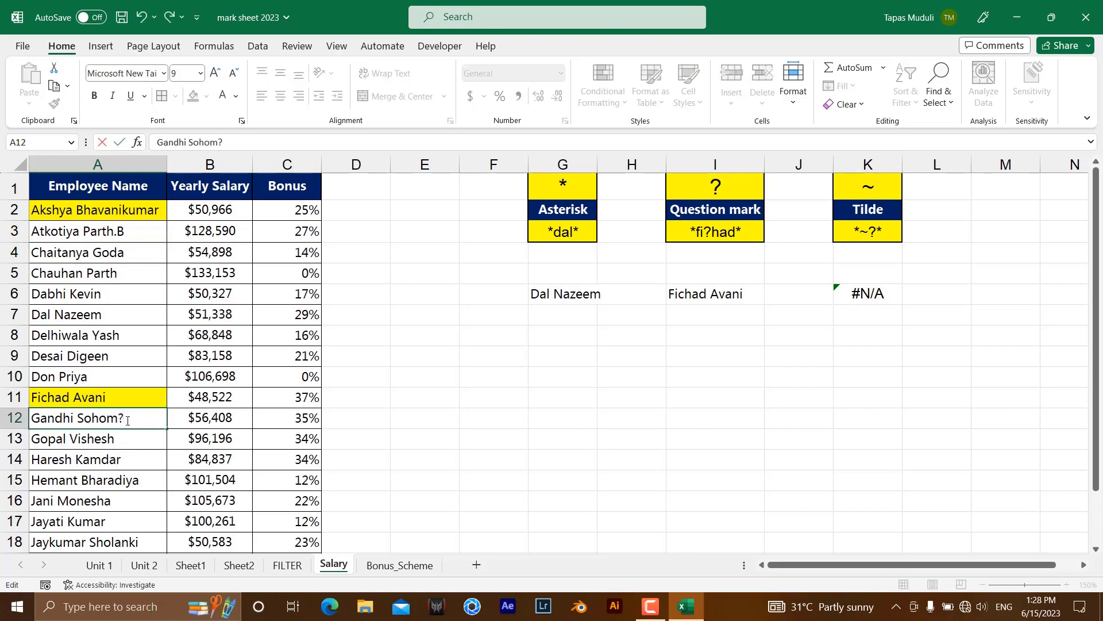
key(Return)
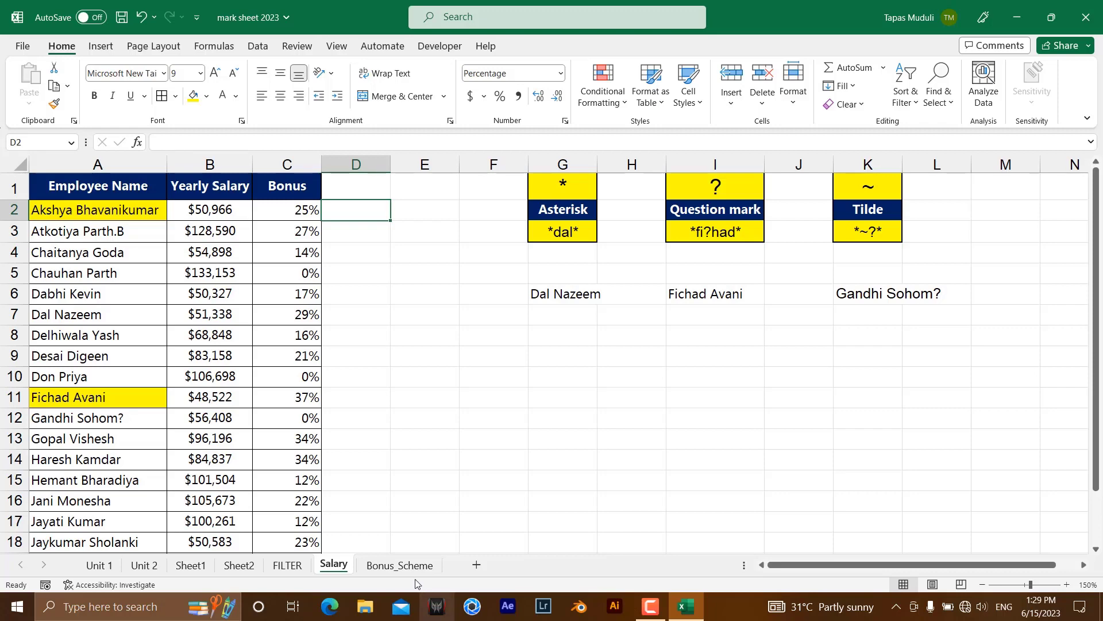
Examine the yearly salary tiers and their bonus percentages on the Bonus_Scheme sheet, and compare them with the yearly salaries on the Salary sheet.
click(402, 565)
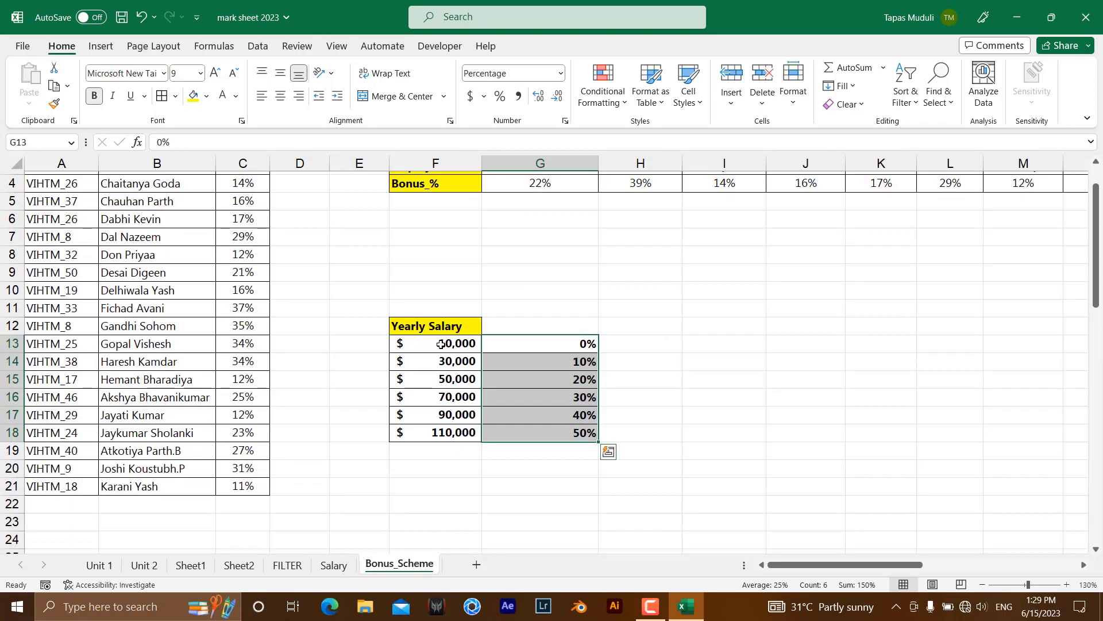
drag(440, 344, 442, 440)
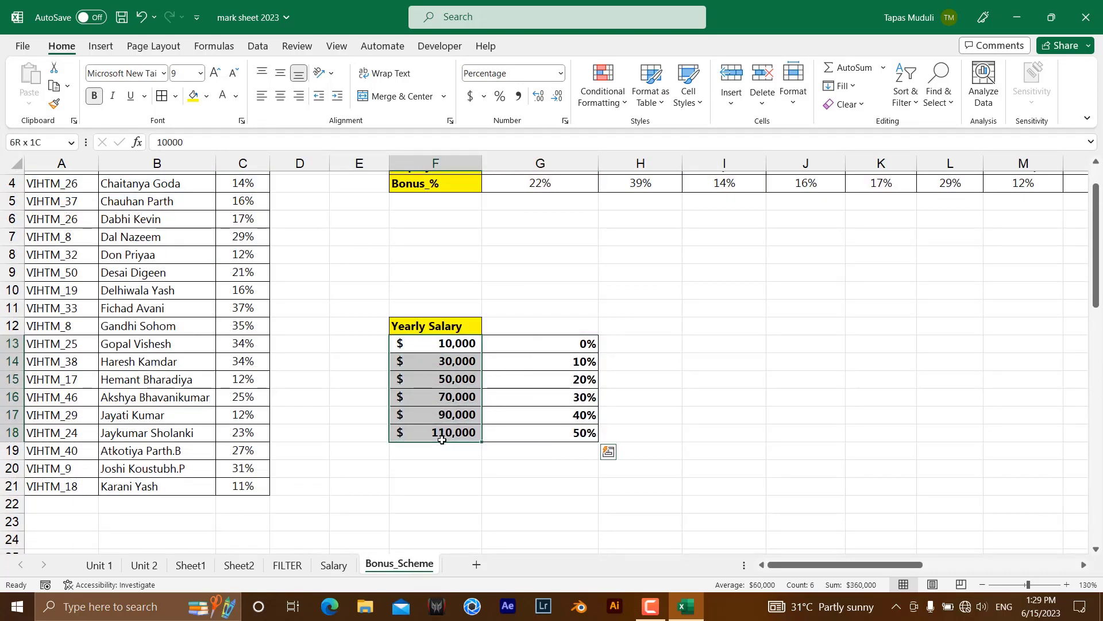
click(437, 347)
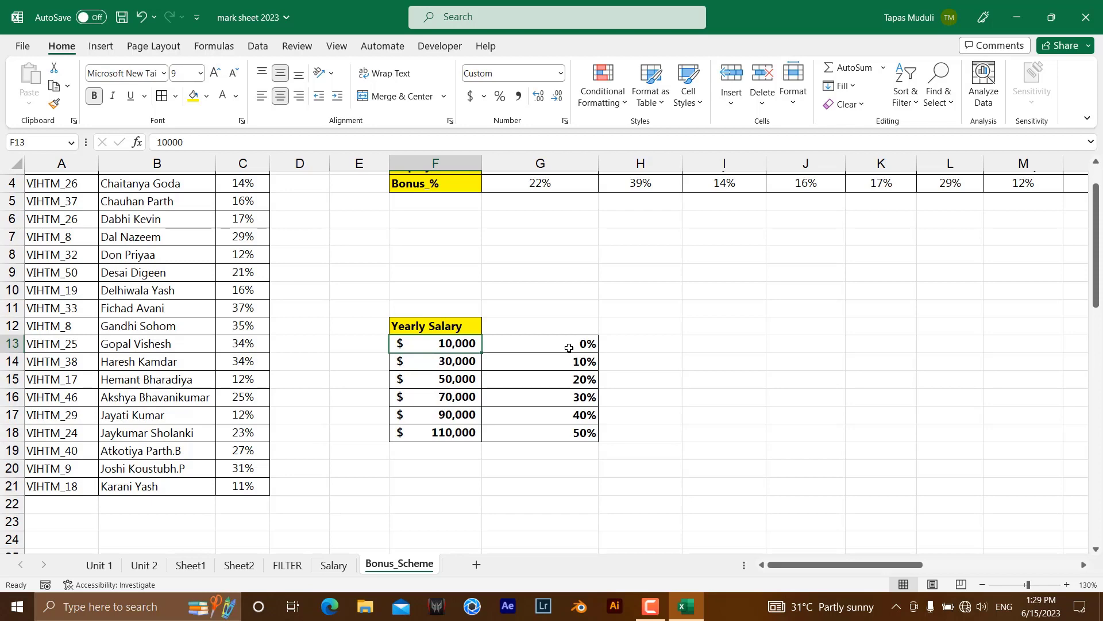
click(455, 363)
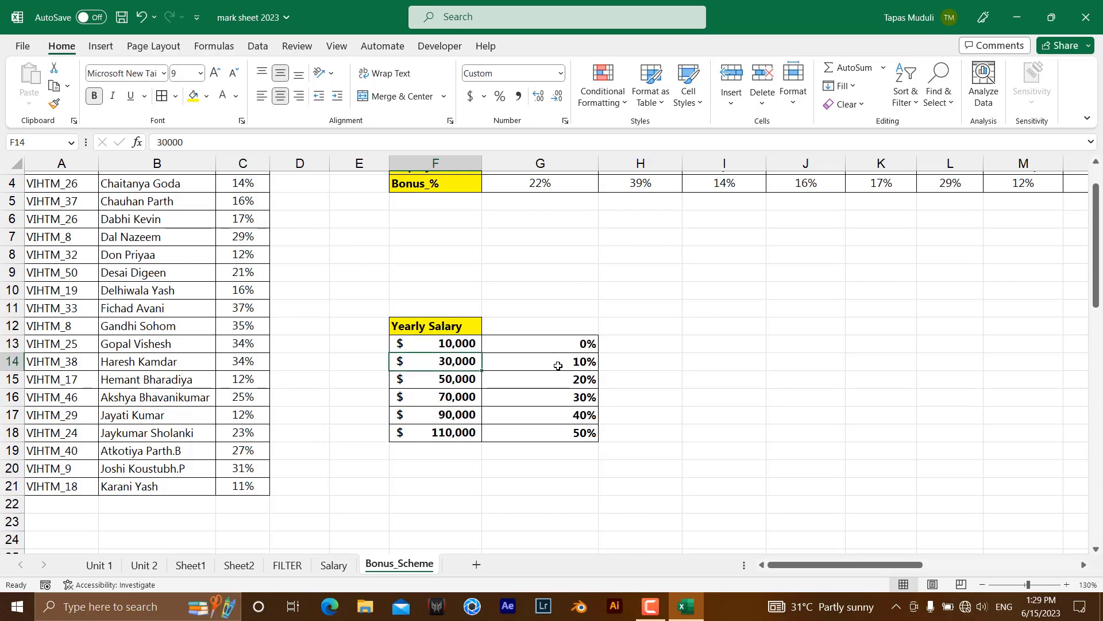
click(332, 568)
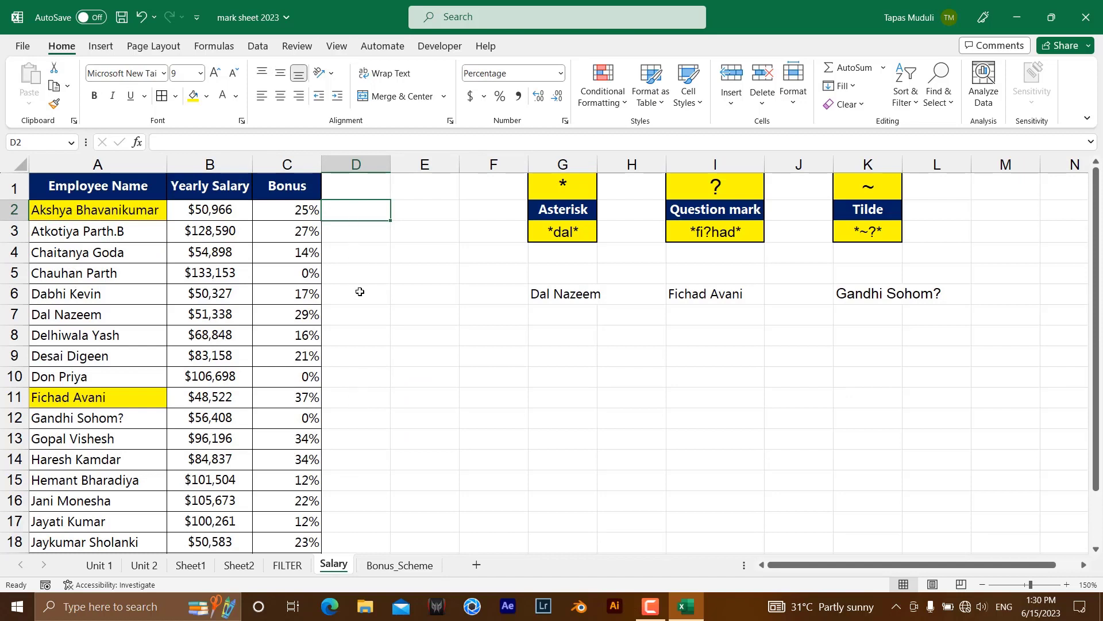
click(227, 213)
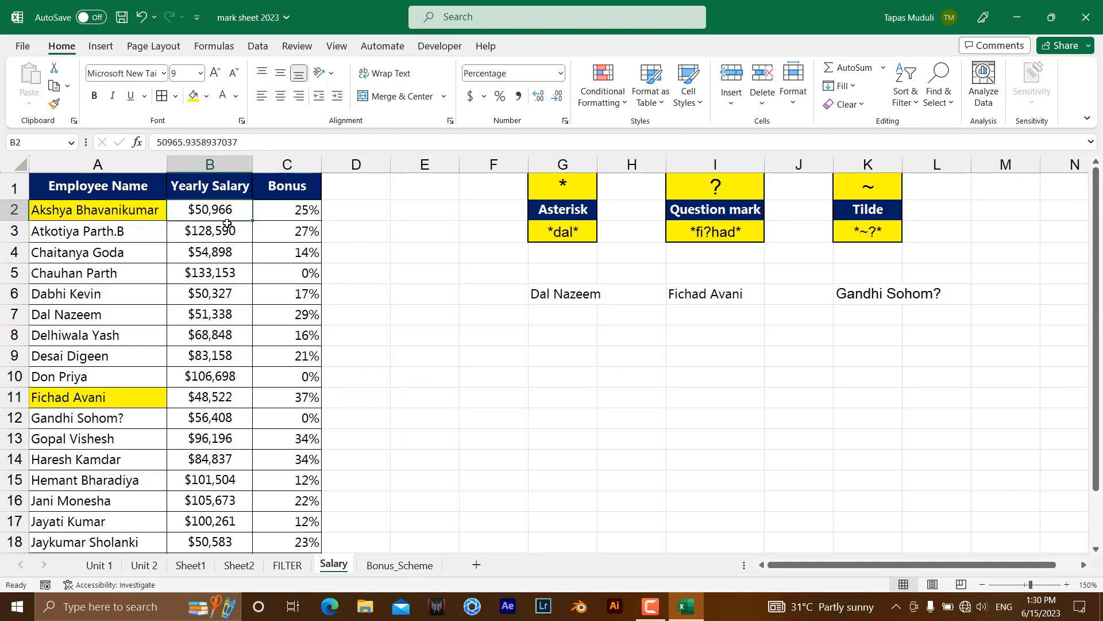
drag(227, 224, 227, 315)
Start an XLOOKUP formula in D2 of the Salary sheet with the yearly salaries B2:B21 as the lookup values.
click(352, 213)
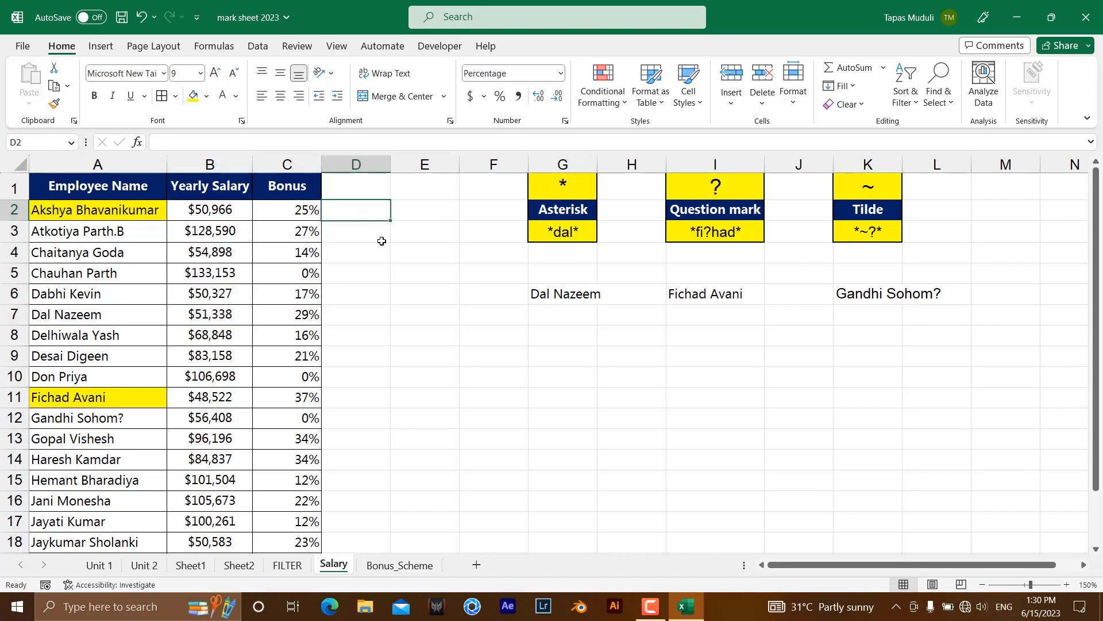
text(=)
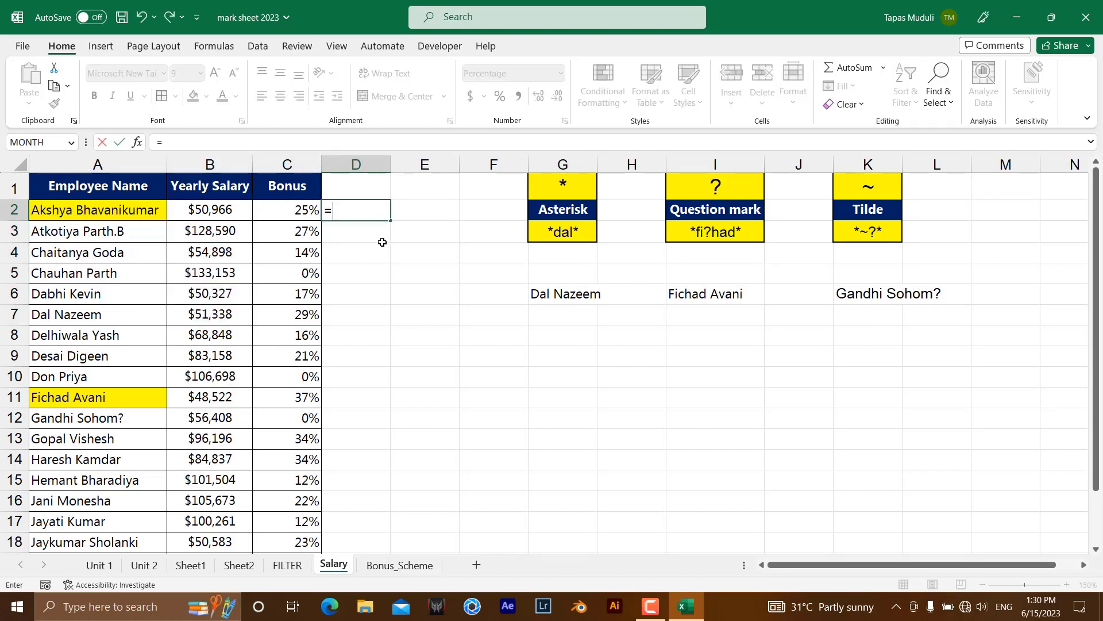
text(xlo)
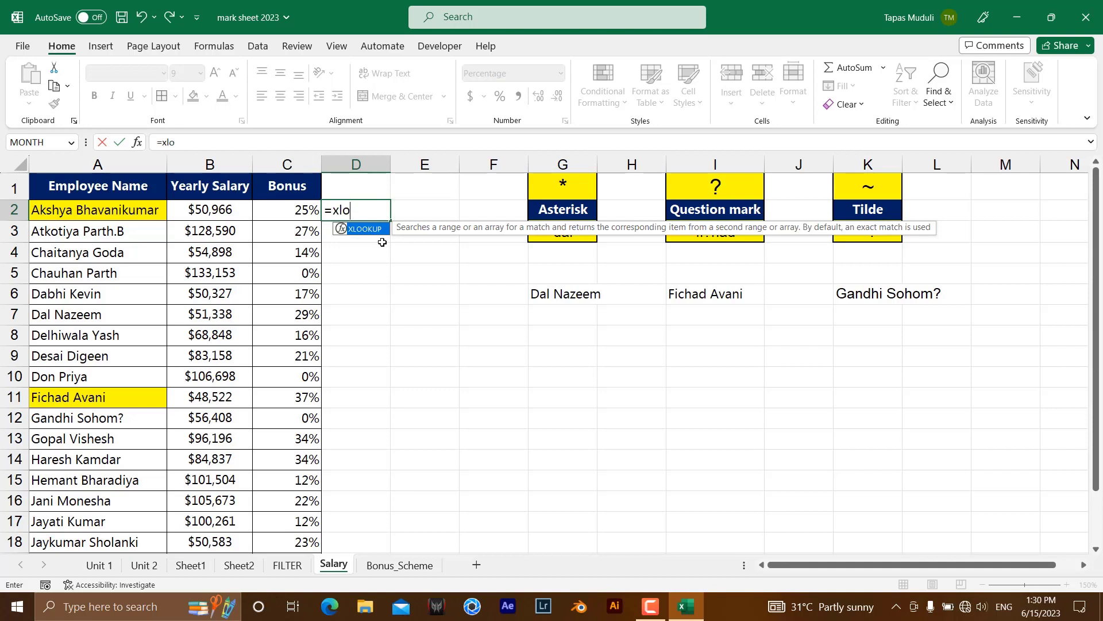
key(Tab)
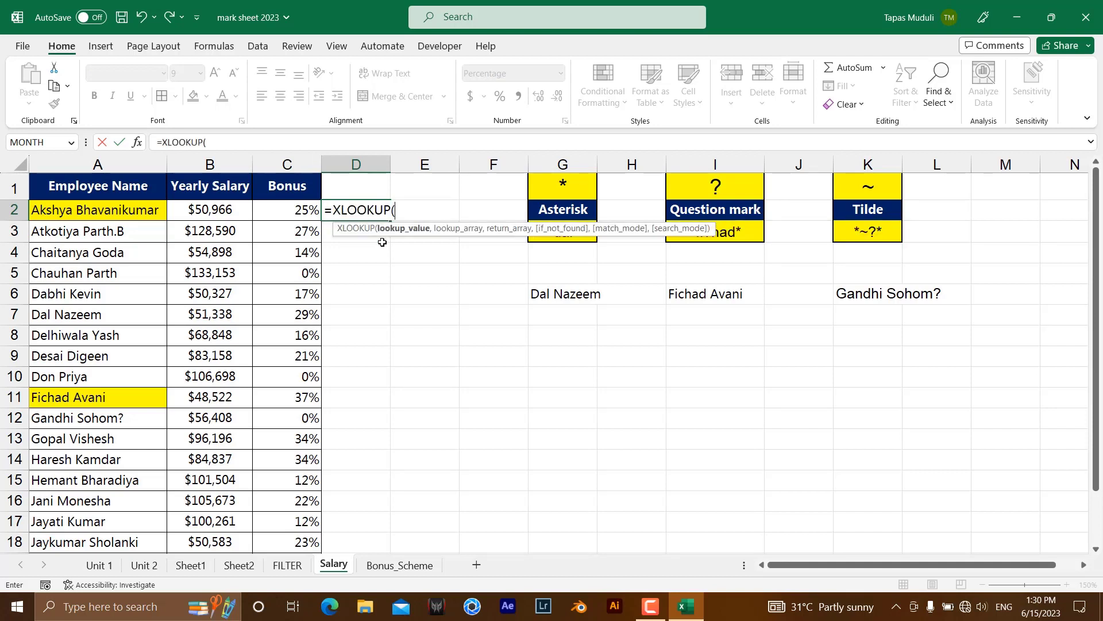
click(234, 210)
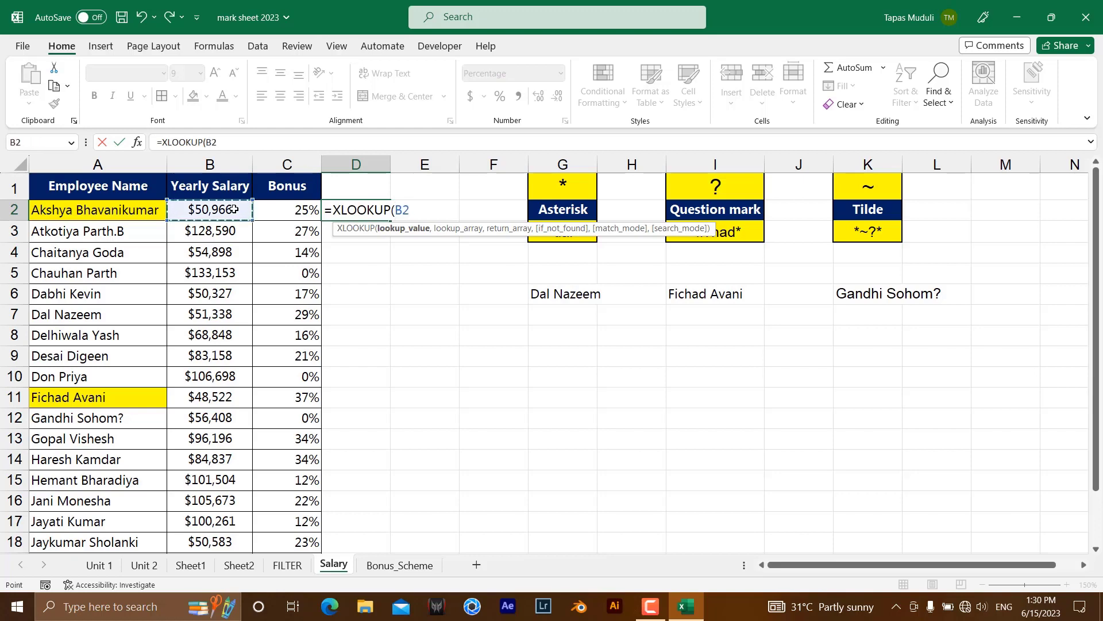
key(ctrl+shift+Down)
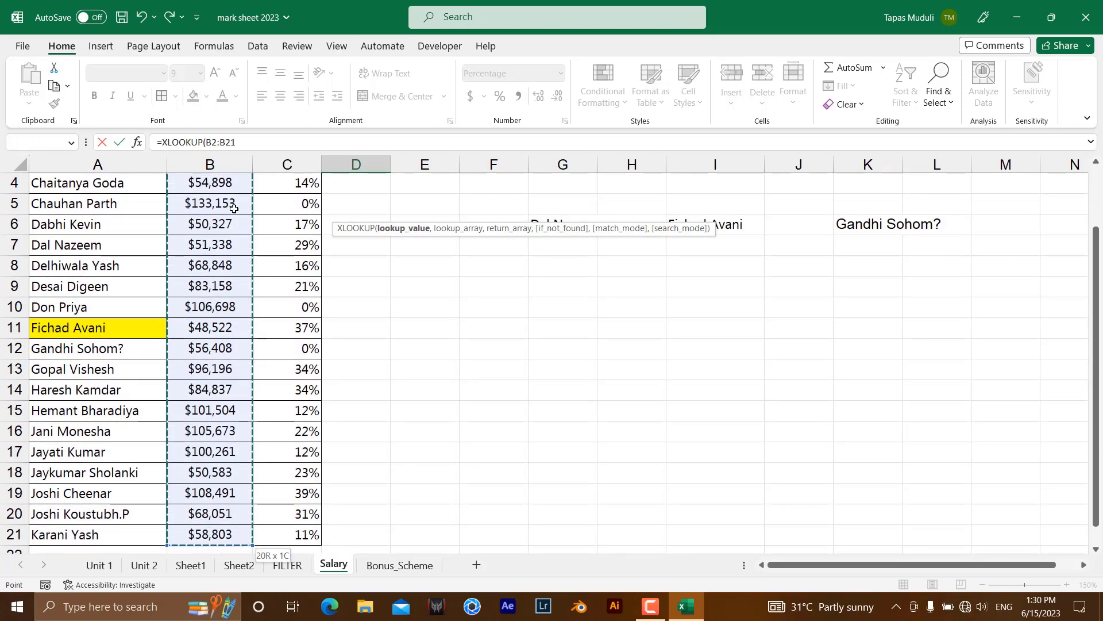
text(,)
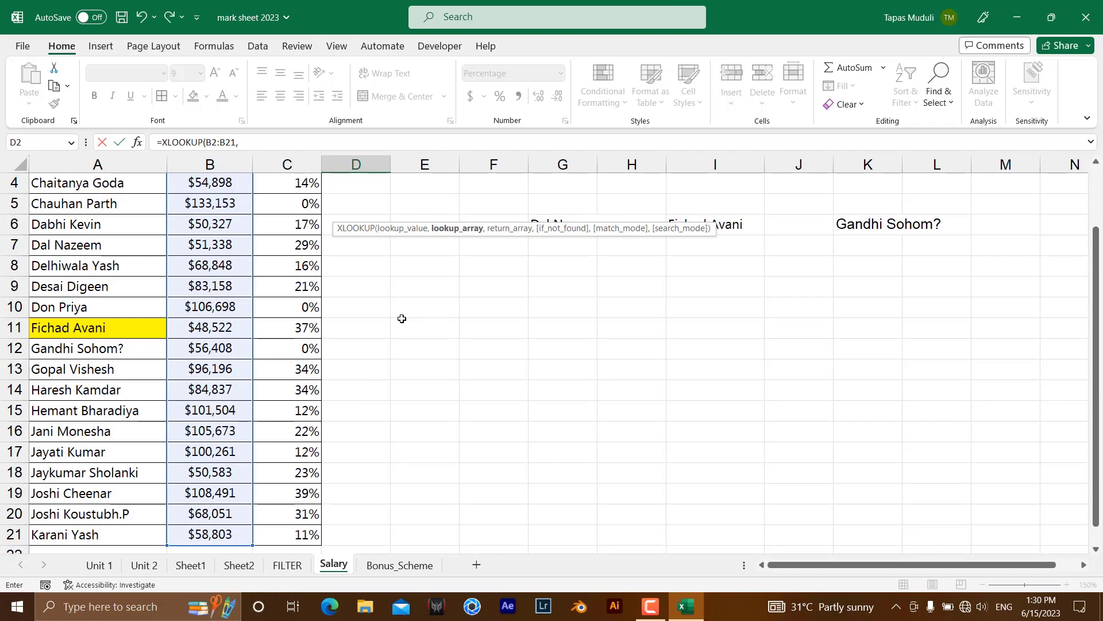
Use the Bonus_Scheme salary tiers F13:F18 as the lookup array and the bonus percentages G13:G18 as the return array.
scroll(401, 318, up, 1)
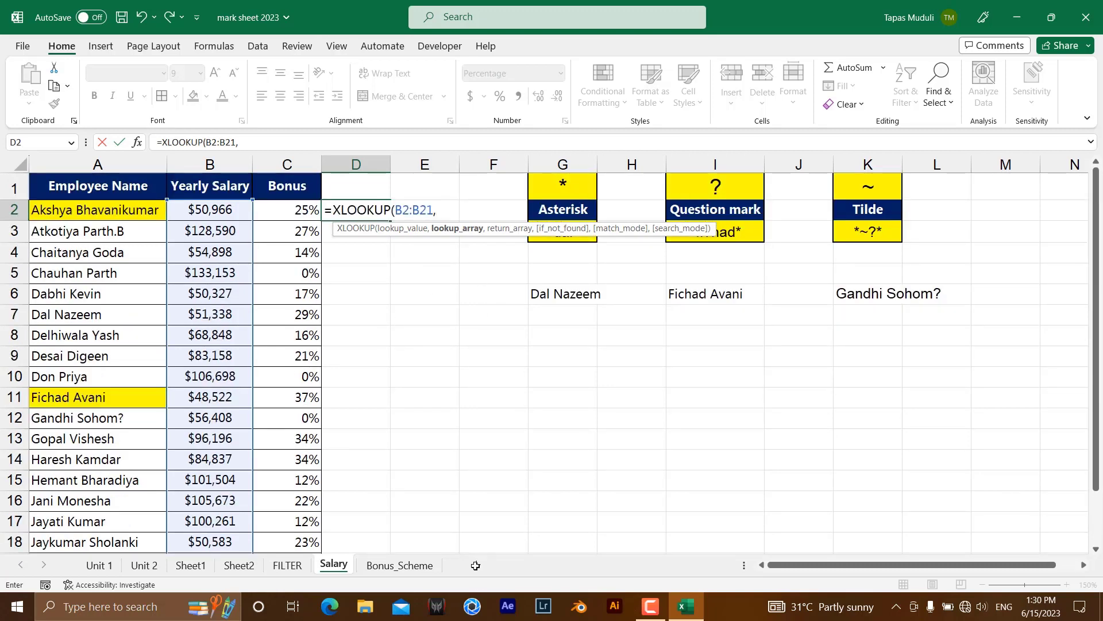
click(406, 565)
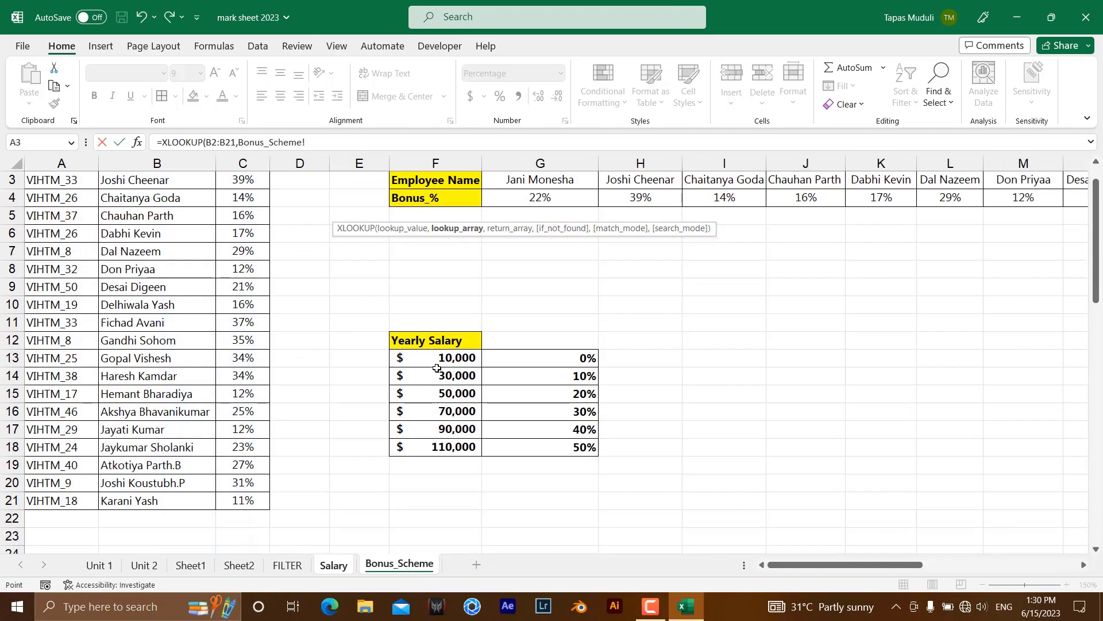
drag(439, 358, 442, 446)
text(,)
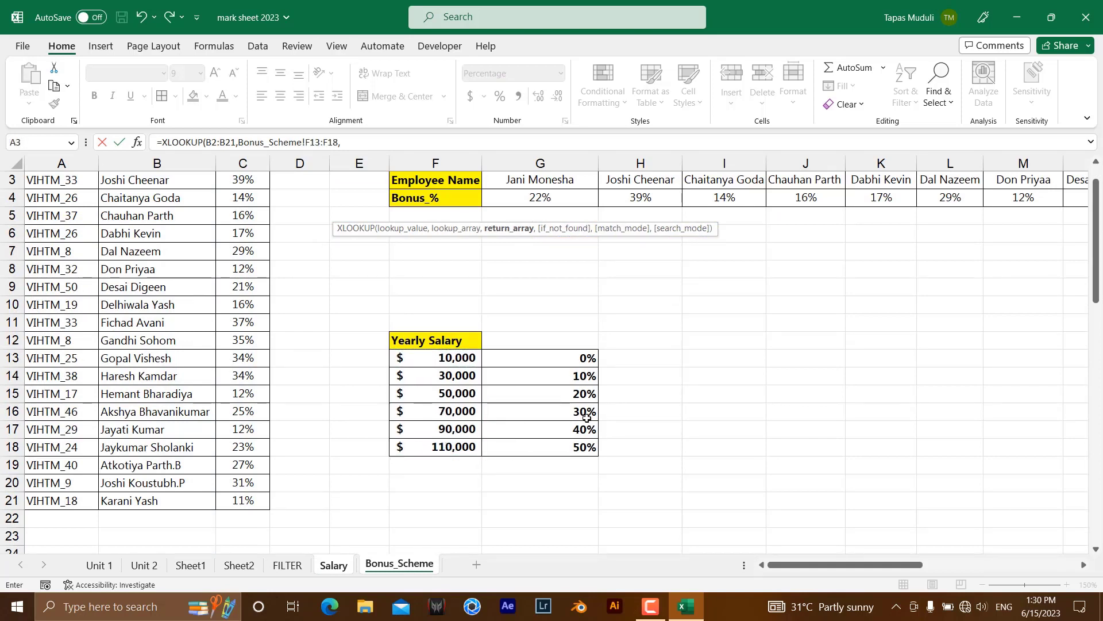
drag(545, 359, 544, 444)
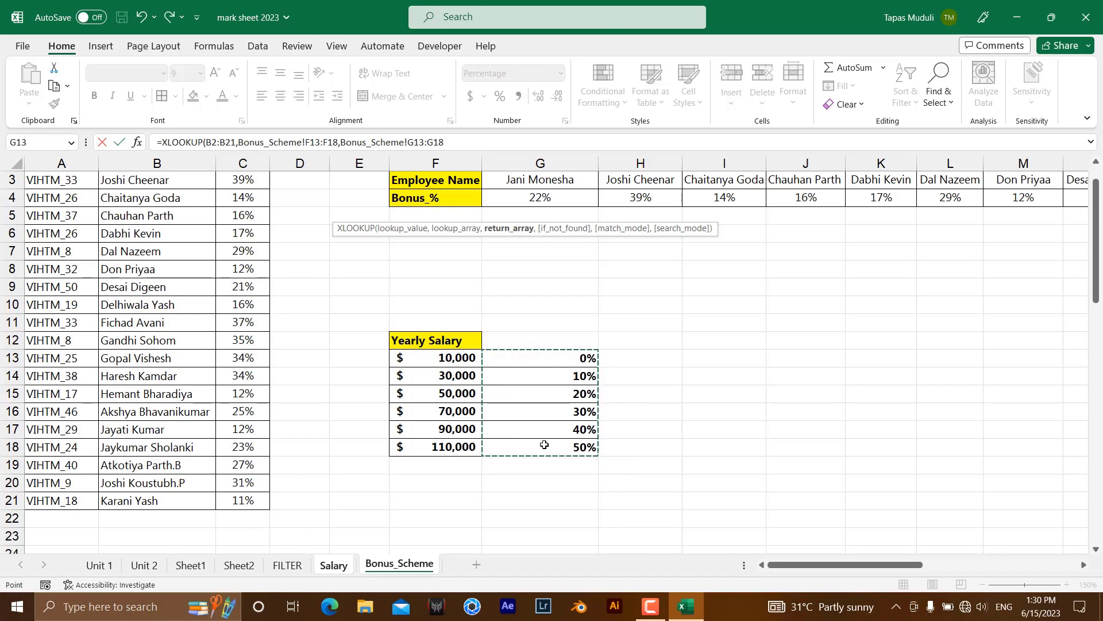
Skip the if_not_found argument, set the match mode to -1 (exact match or next smaller item) and complete the XLOOKUP formula.
text(,)
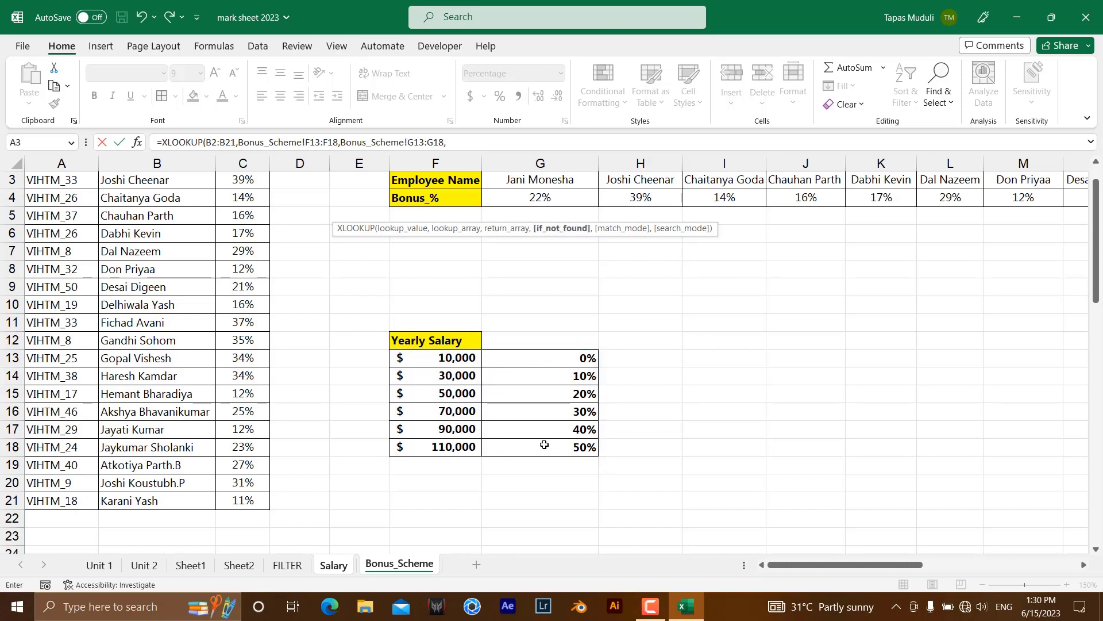
text(,)
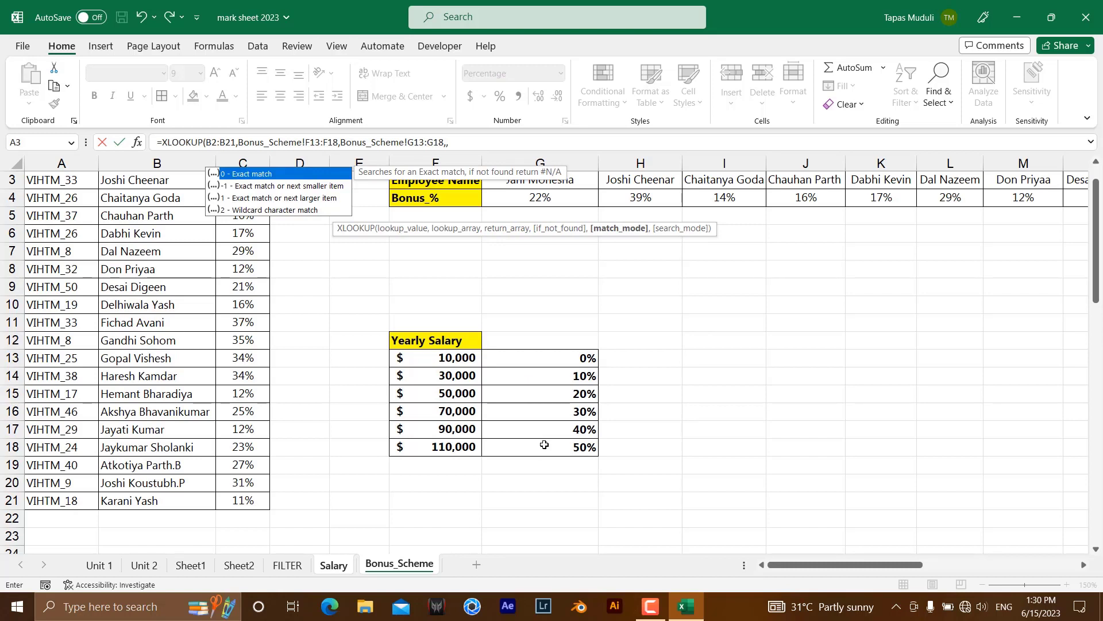
key(Down)
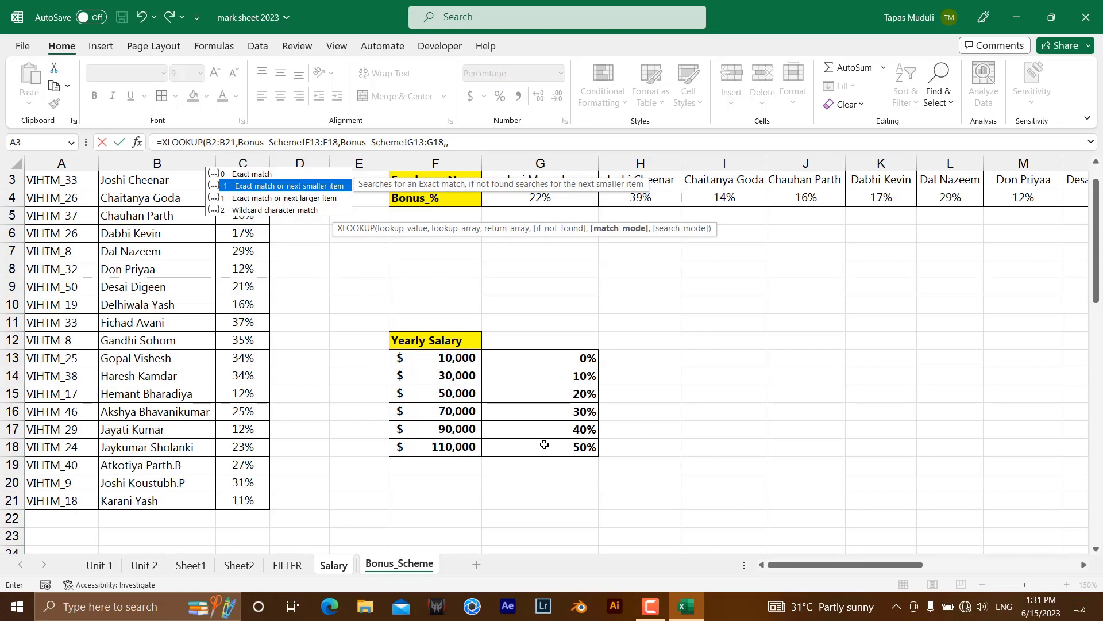
double_click(234, 185)
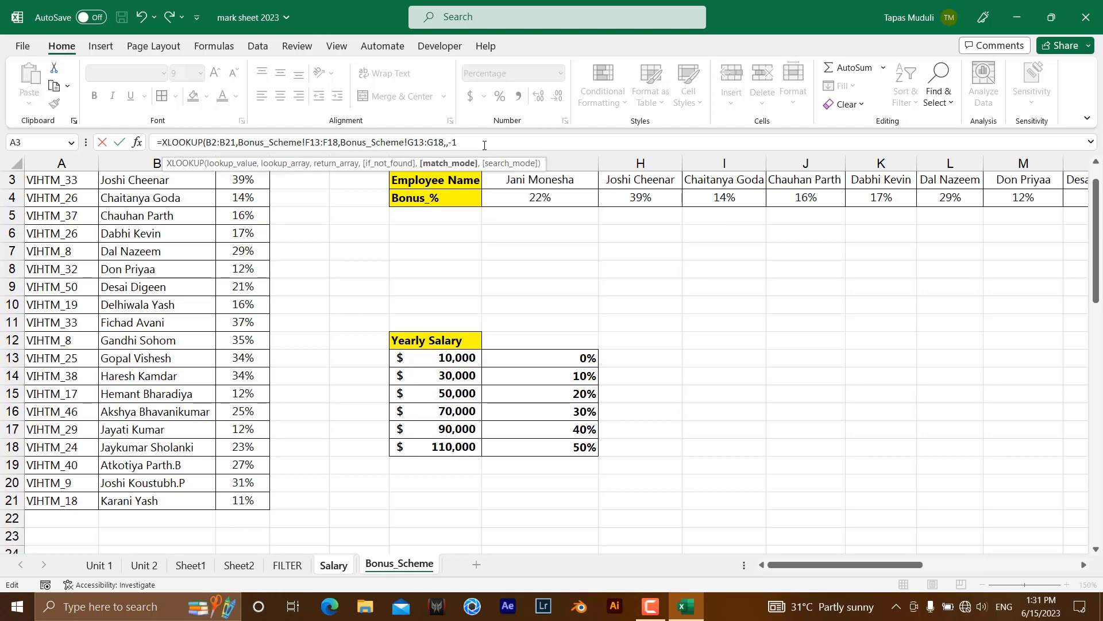
text())
key(Return)
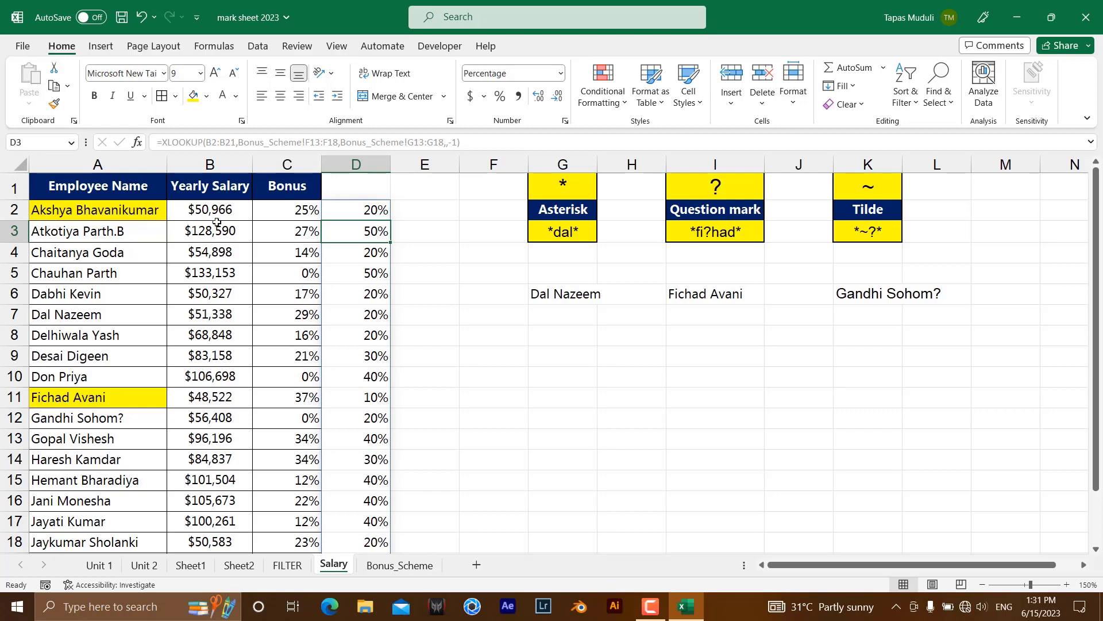
Check the bonus percentages returned in column D against the yearly salaries and the salary tiers on the Bonus_Scheme sheet.
click(225, 213)
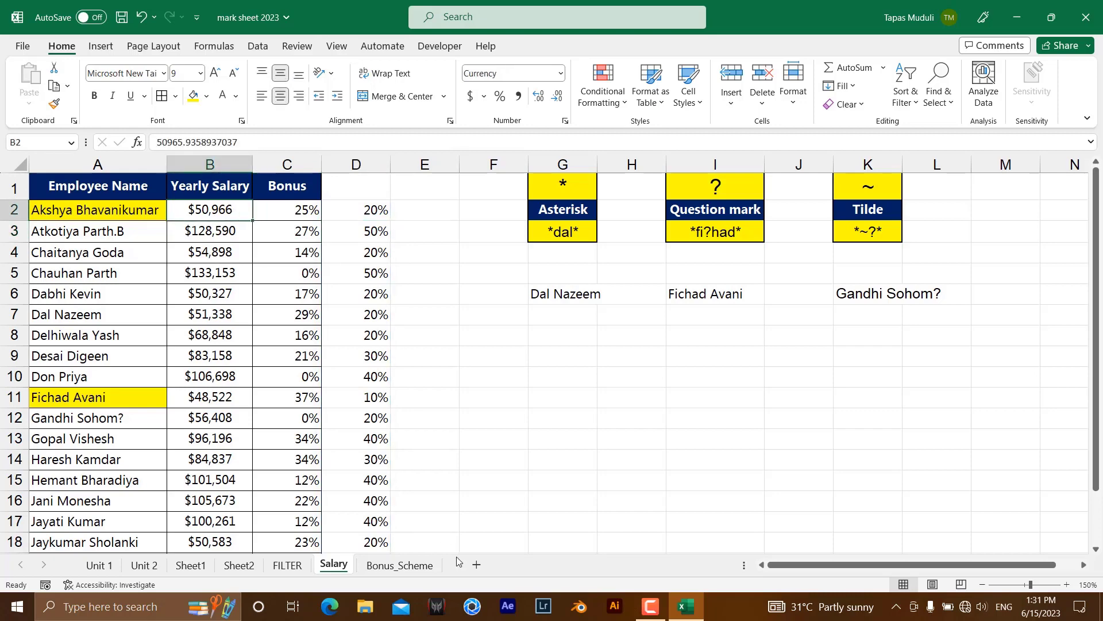
click(413, 566)
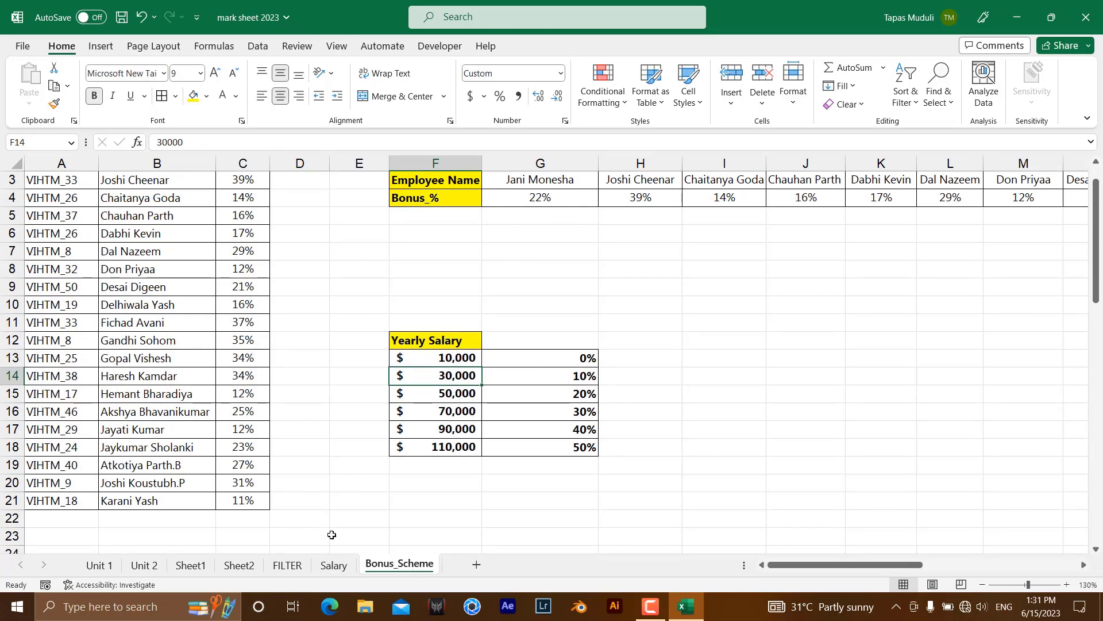
click(333, 566)
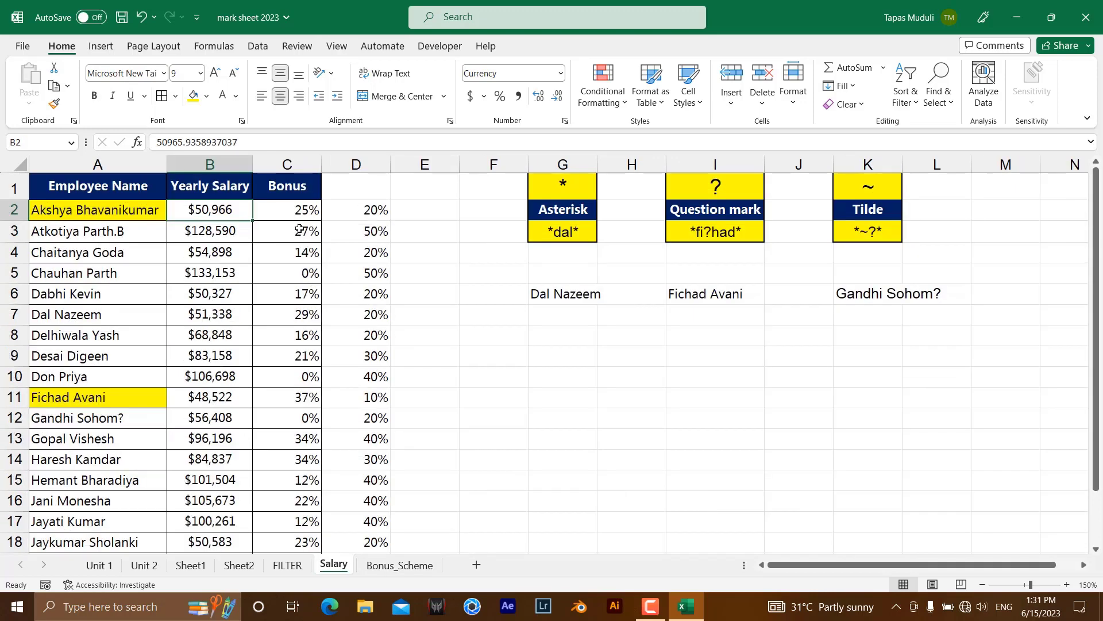
click(380, 212)
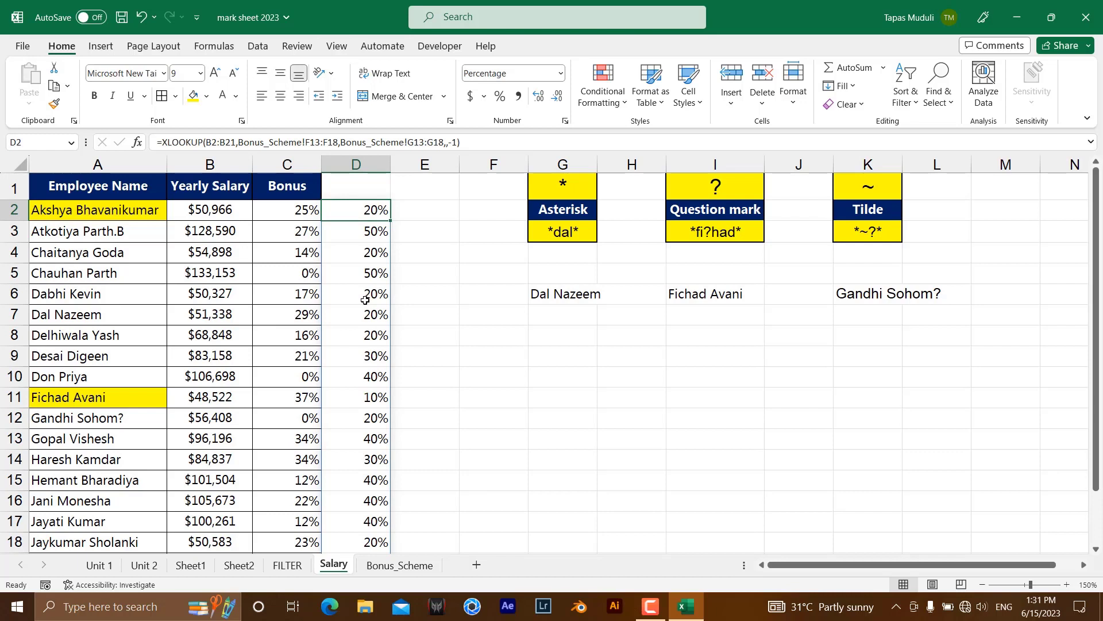
click(373, 277)
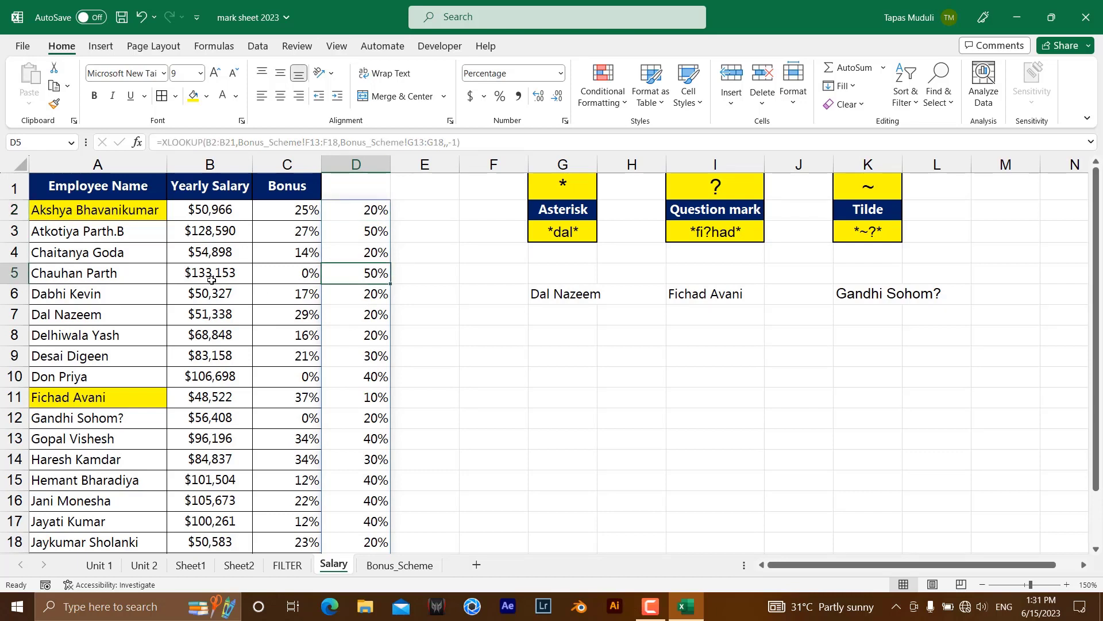
click(402, 566)
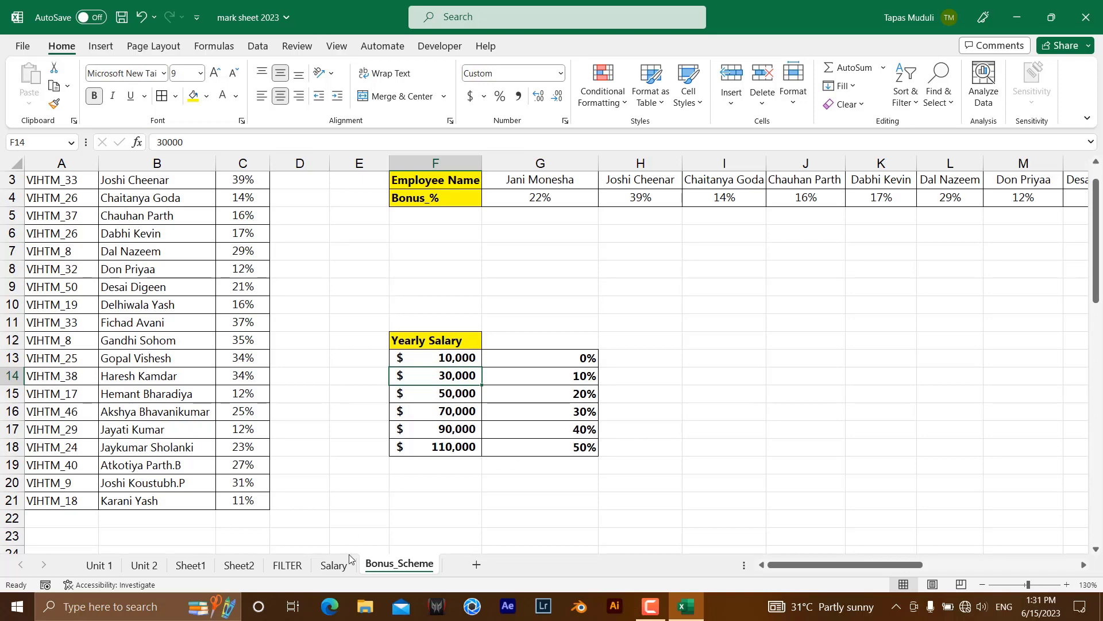
click(337, 566)
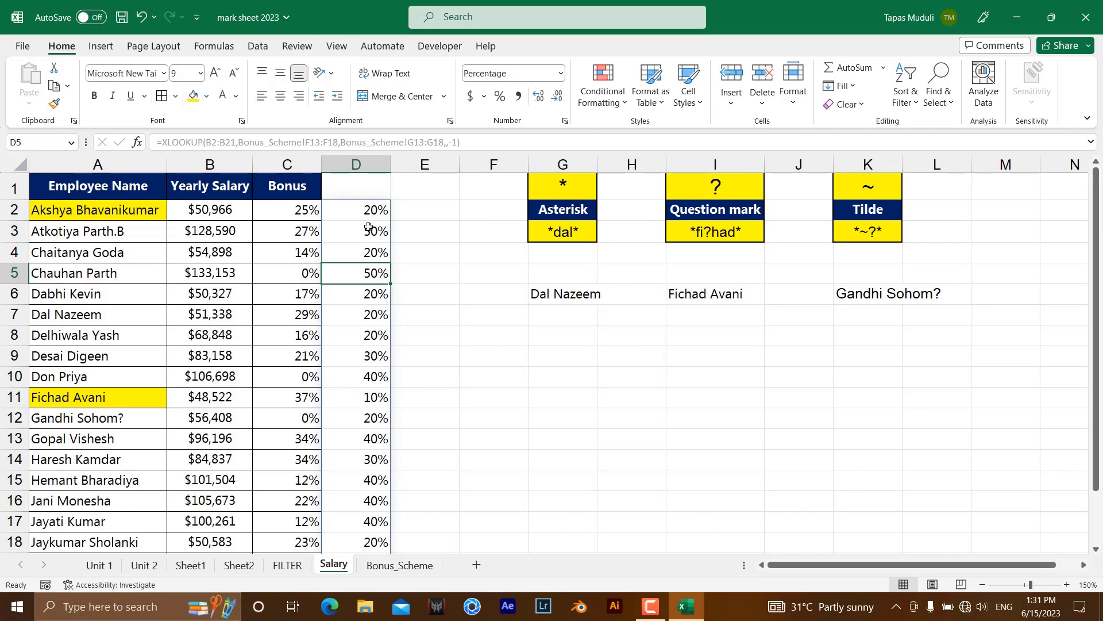
scroll(368, 227, down, 4)
scroll(369, 227, up, 4)
drag(368, 209, 379, 513)
drag(378, 513, 378, 513)
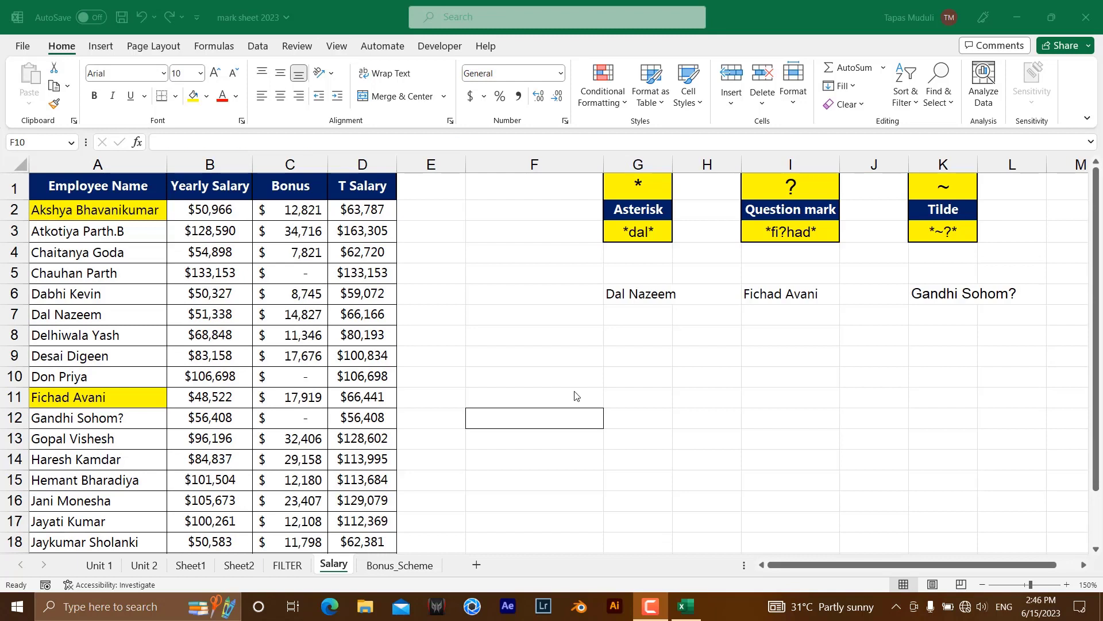
Add a list data validation to cell F9 with the employee names =$A$2:$A$21 as its source.
click(563, 378)
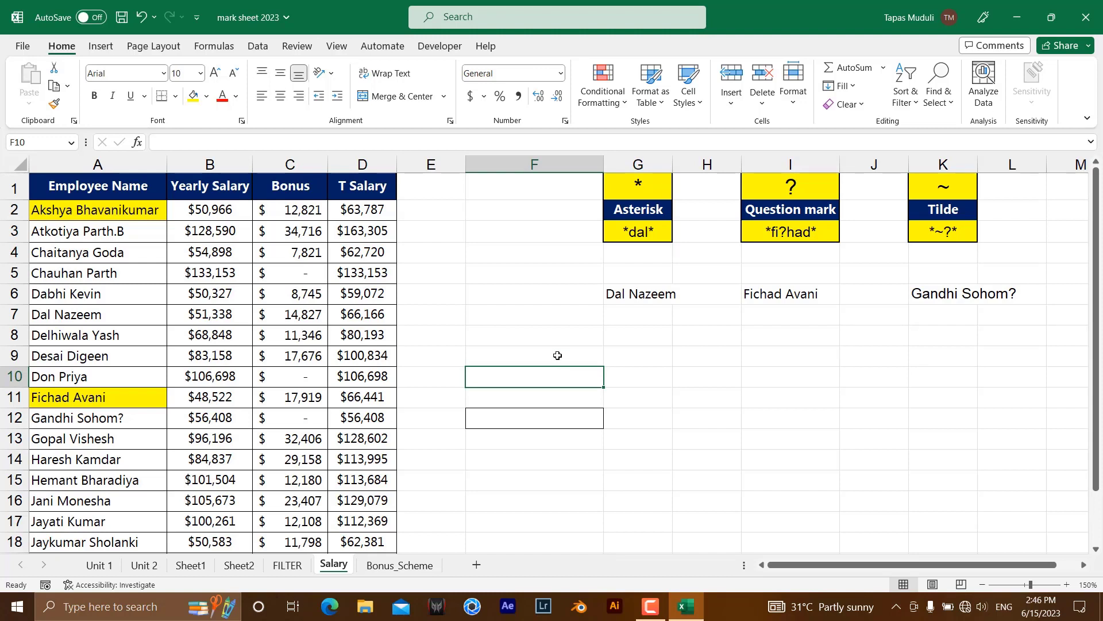
click(558, 355)
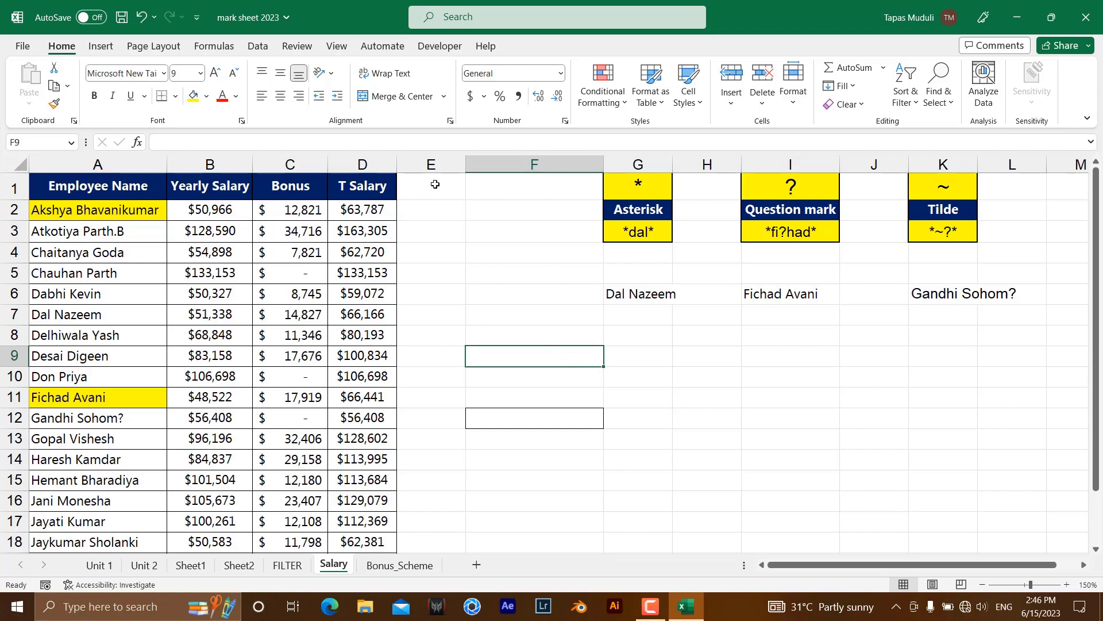
click(258, 48)
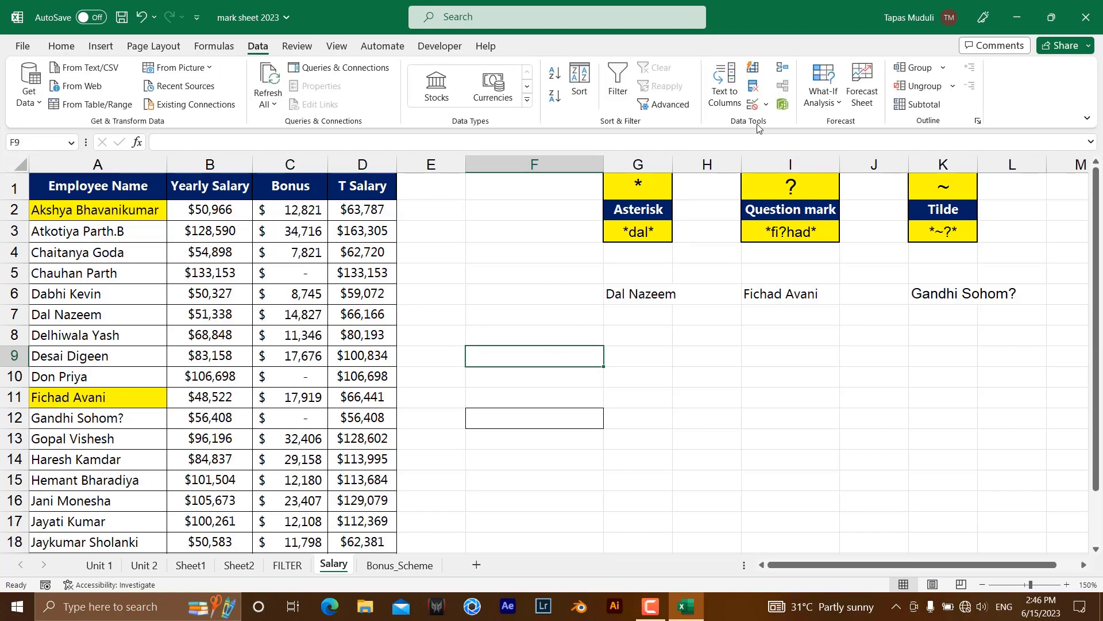
click(753, 104)
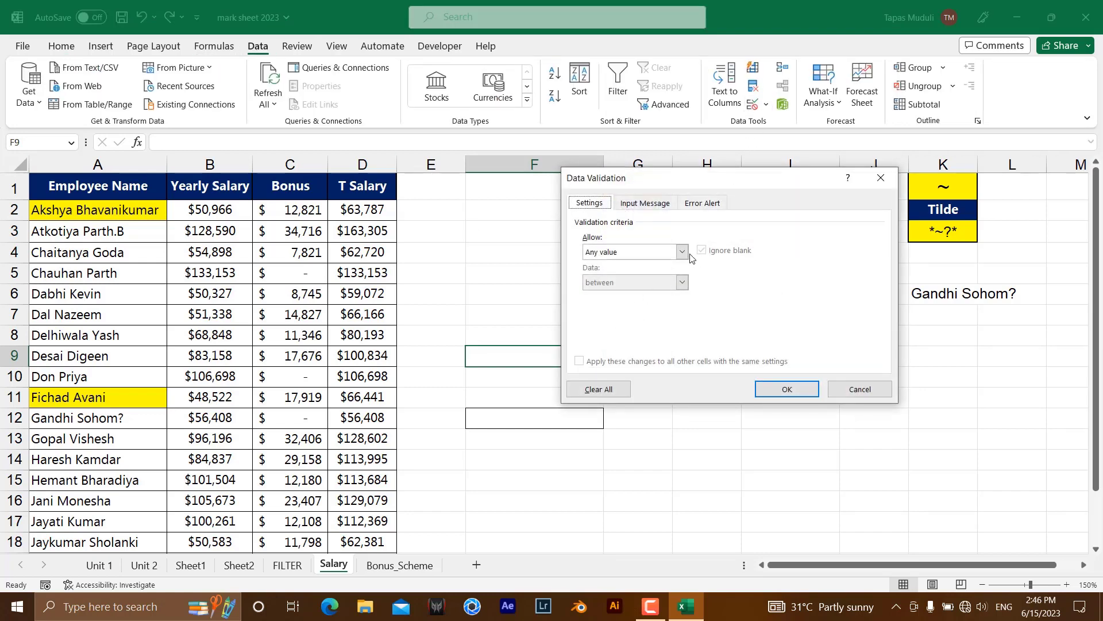
click(682, 253)
click(624, 296)
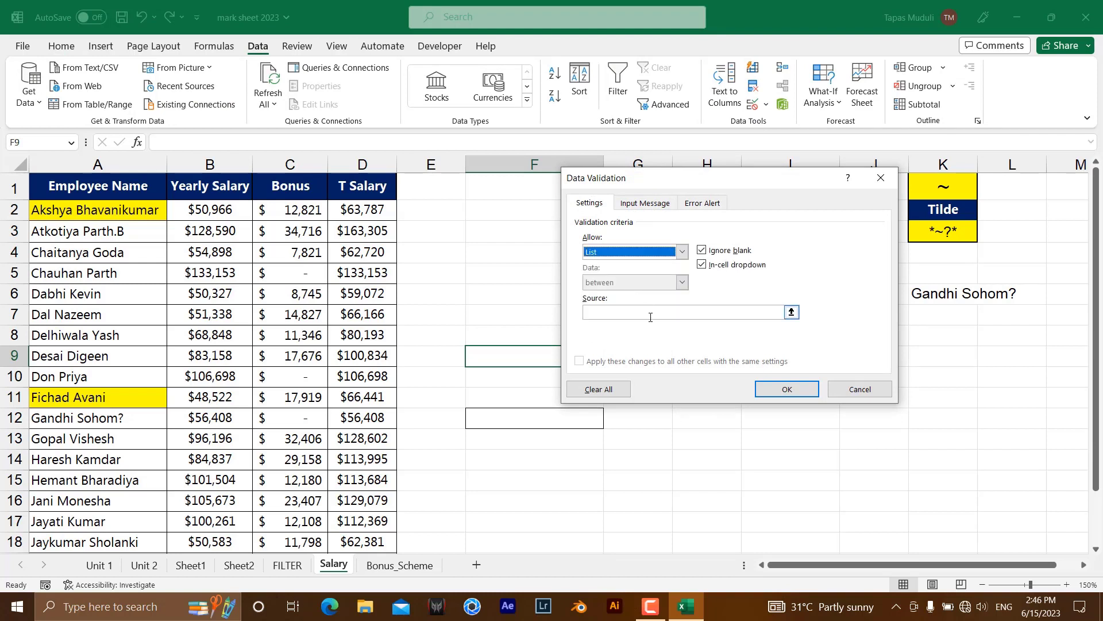
click(632, 314)
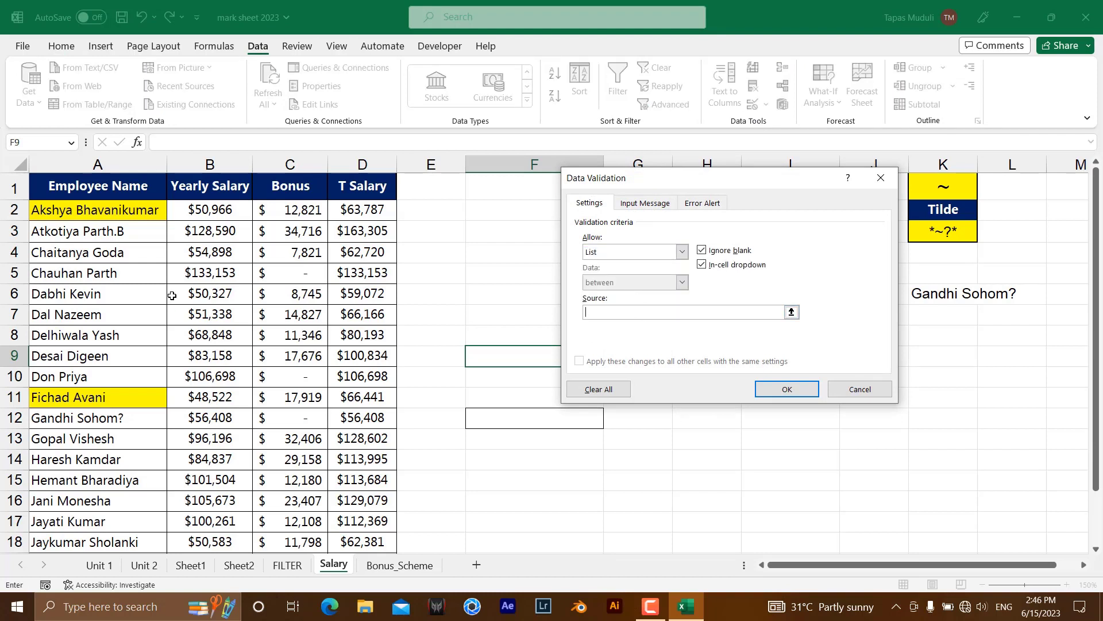
click(114, 212)
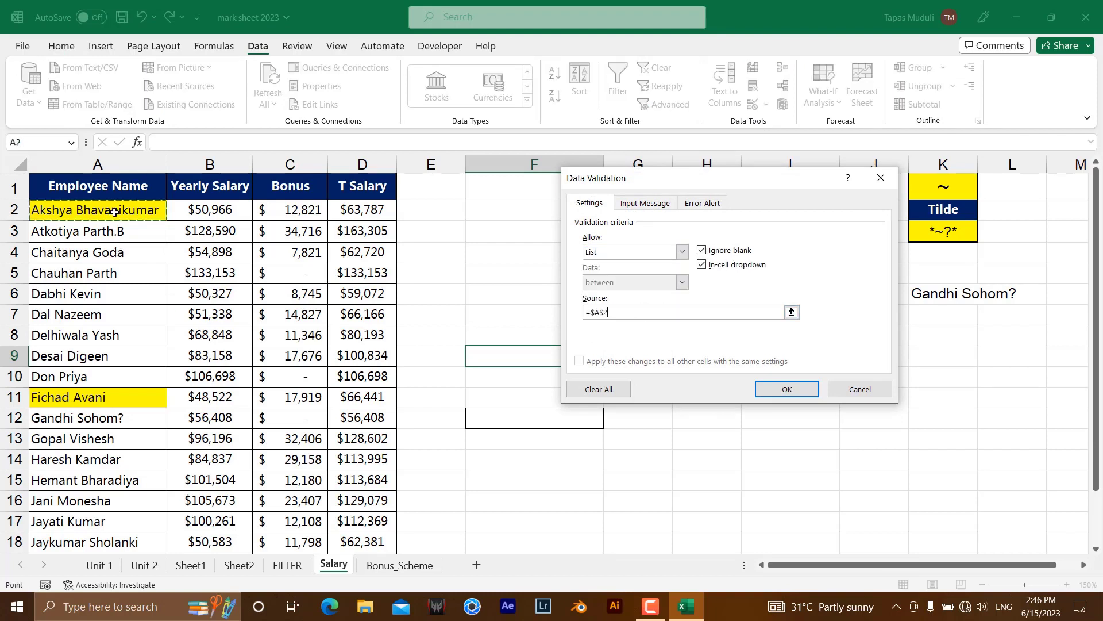
key(ctrl+shift+Down)
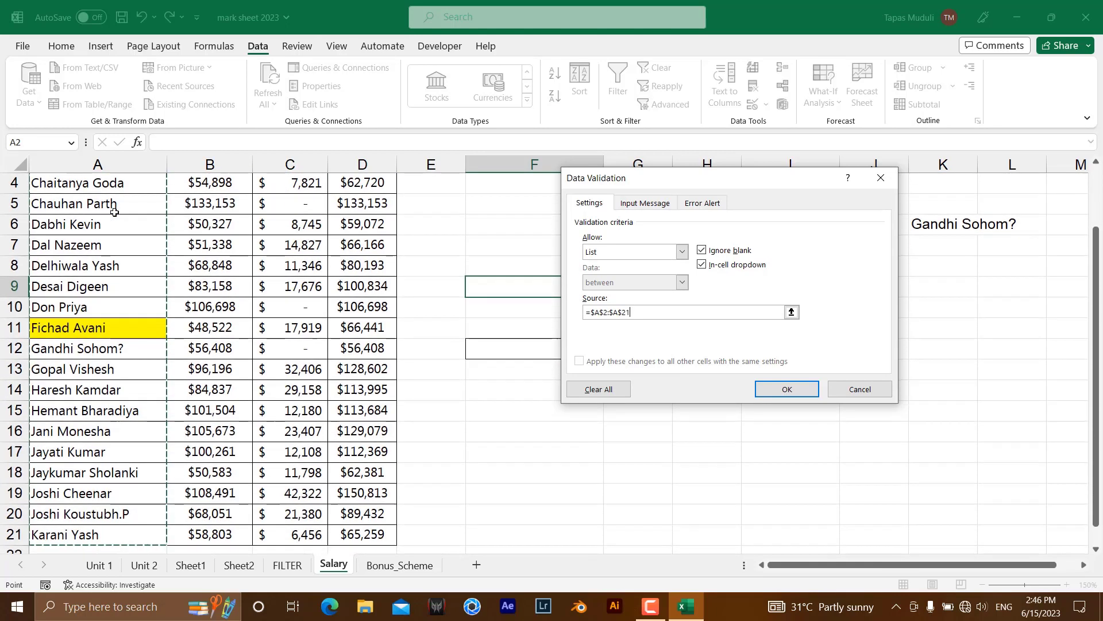
click(799, 389)
Choose the first employee name from the dropdown list in F9.
click(609, 290)
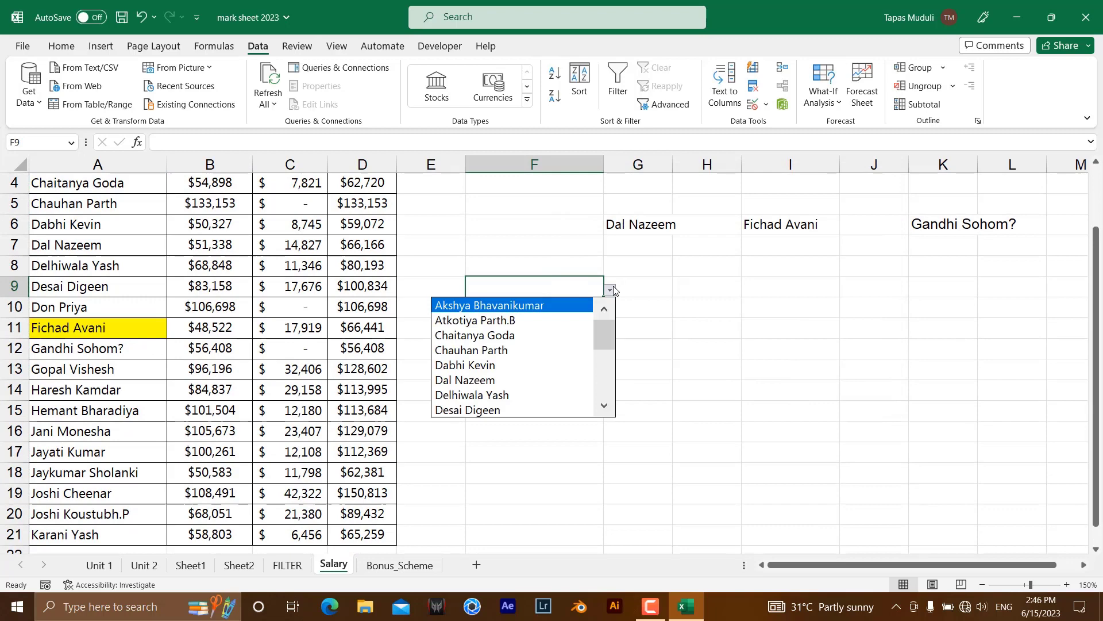
click(546, 303)
key(Return)
scroll(572, 345, up, 1)
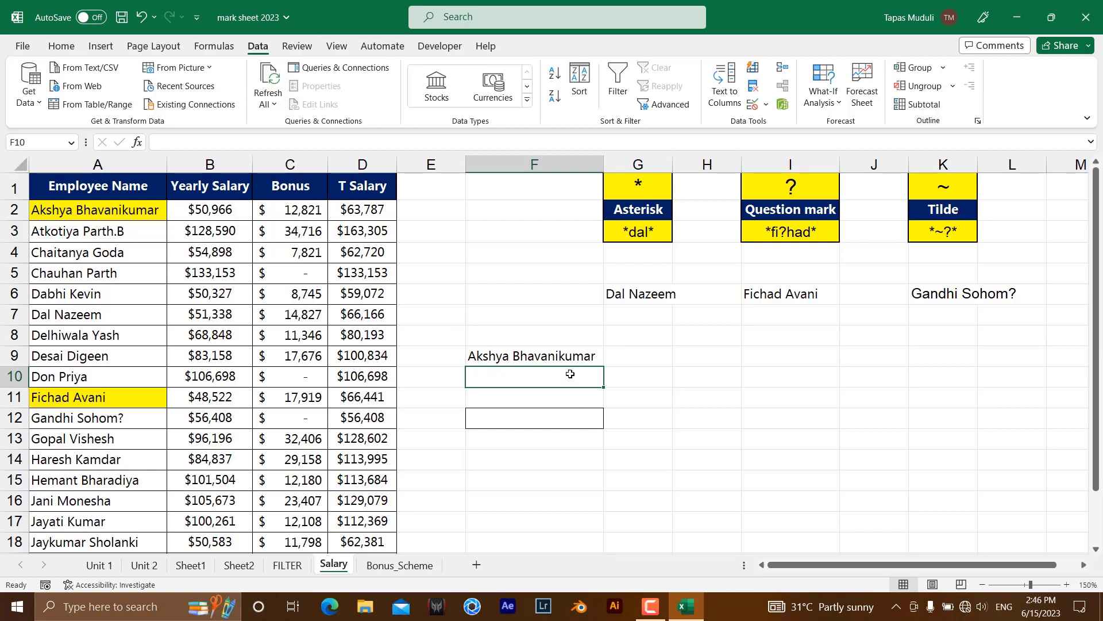
Add a list data validation to cell F10 with the headers =$B$1:$D$1 as its source and choose Yearly Salary from it.
click(753, 104)
click(681, 251)
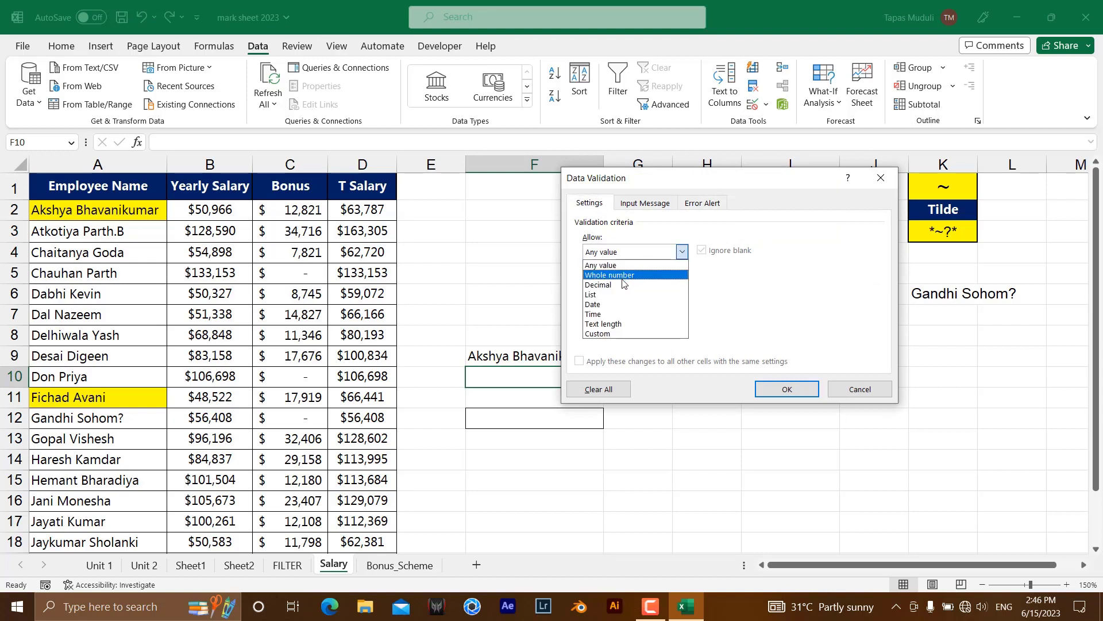
click(618, 285)
click(681, 252)
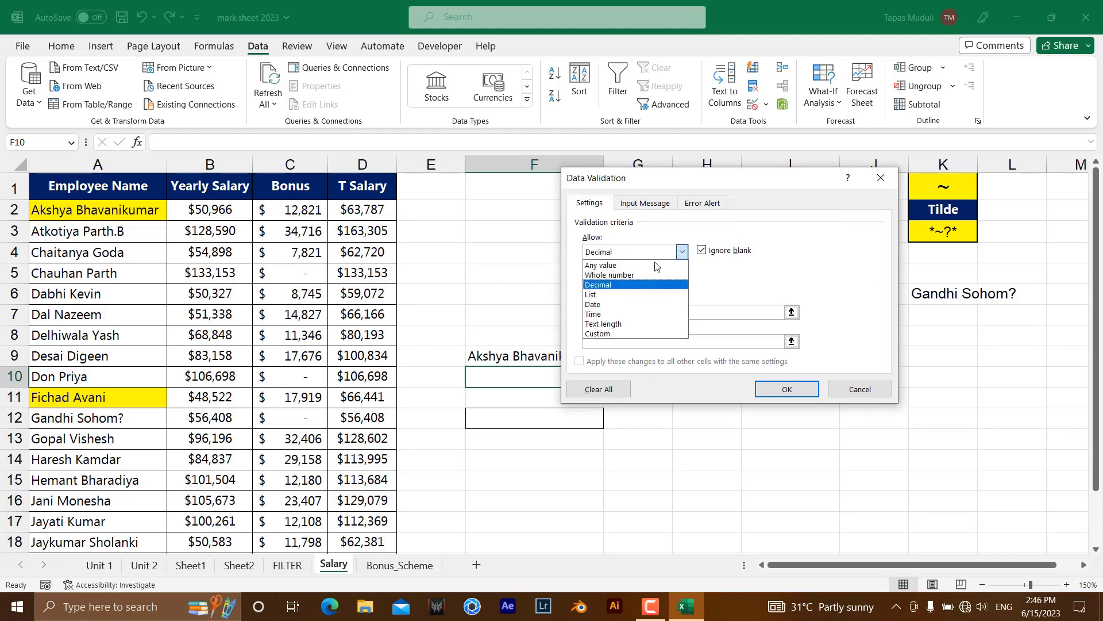
click(611, 294)
click(619, 310)
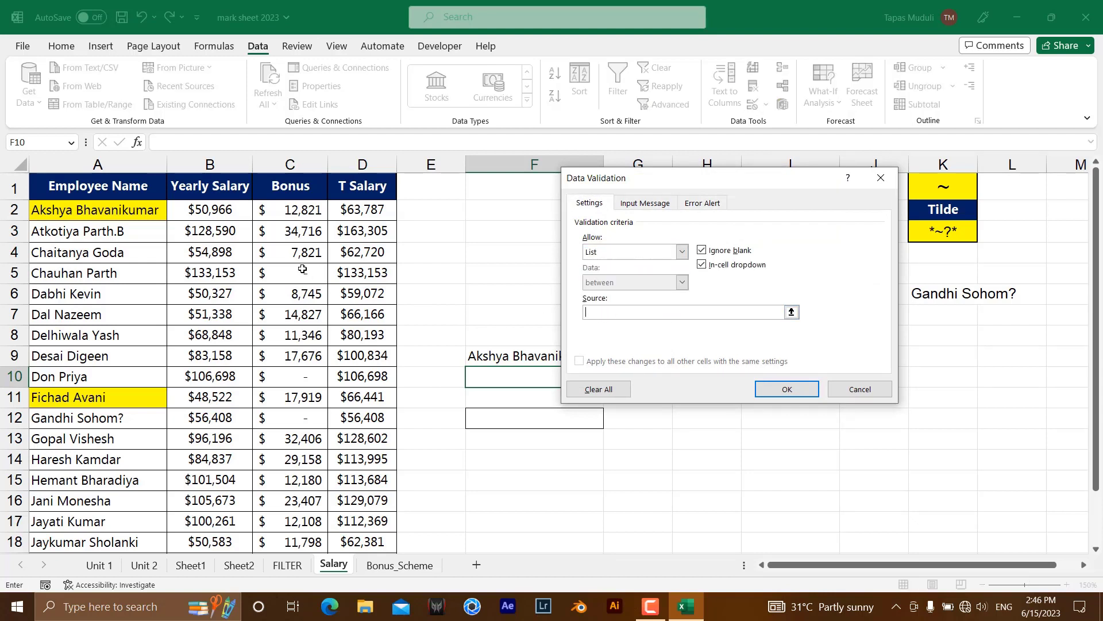
drag(215, 186, 345, 190)
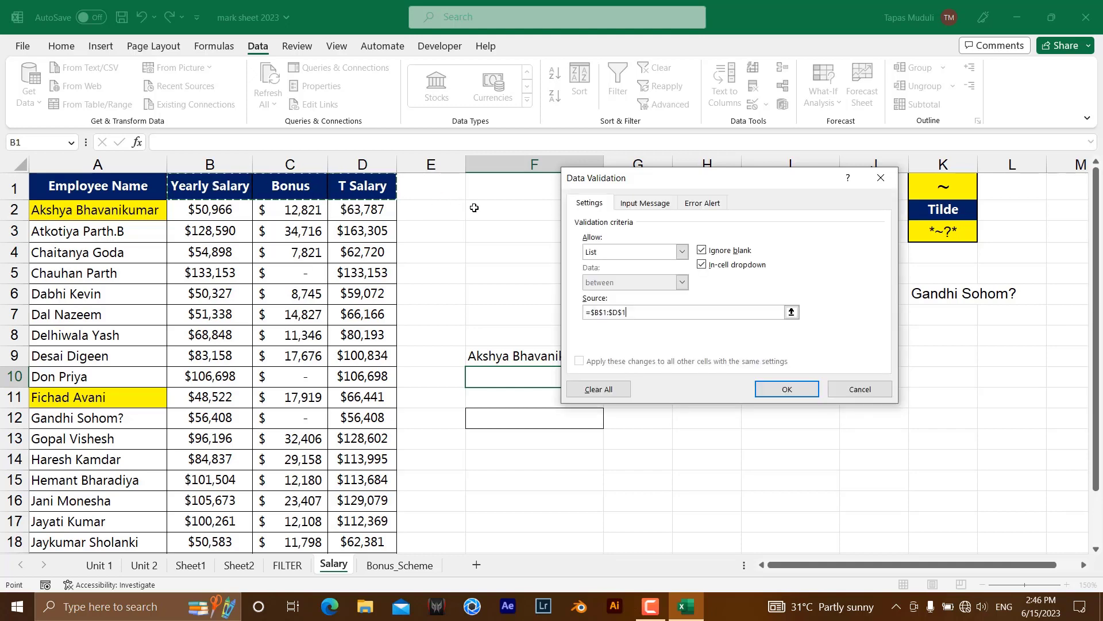
click(785, 389)
click(609, 382)
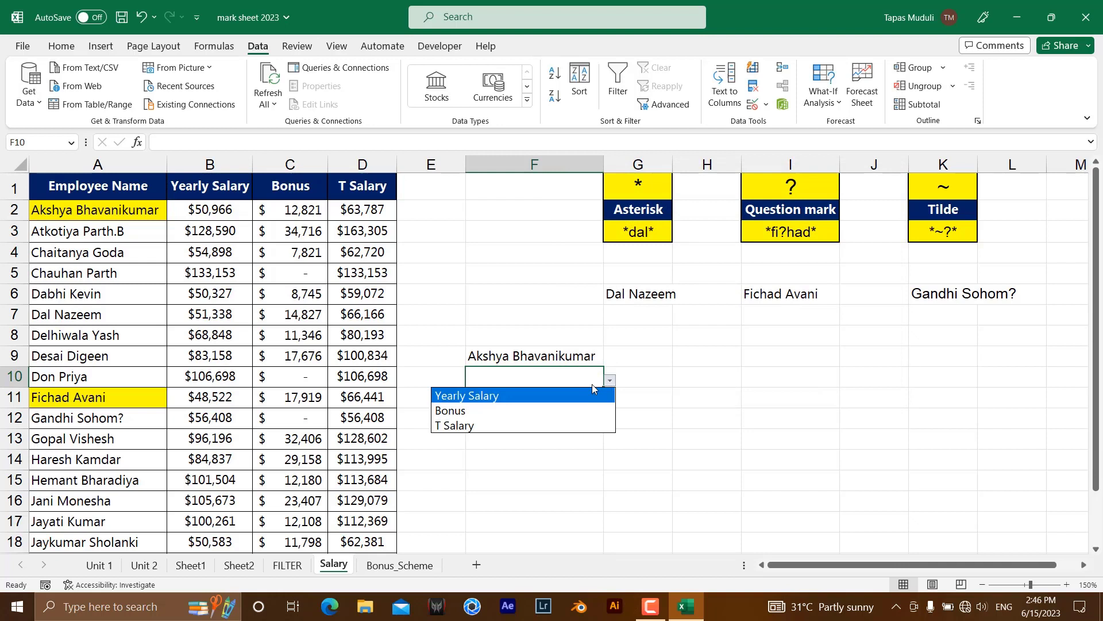
click(507, 396)
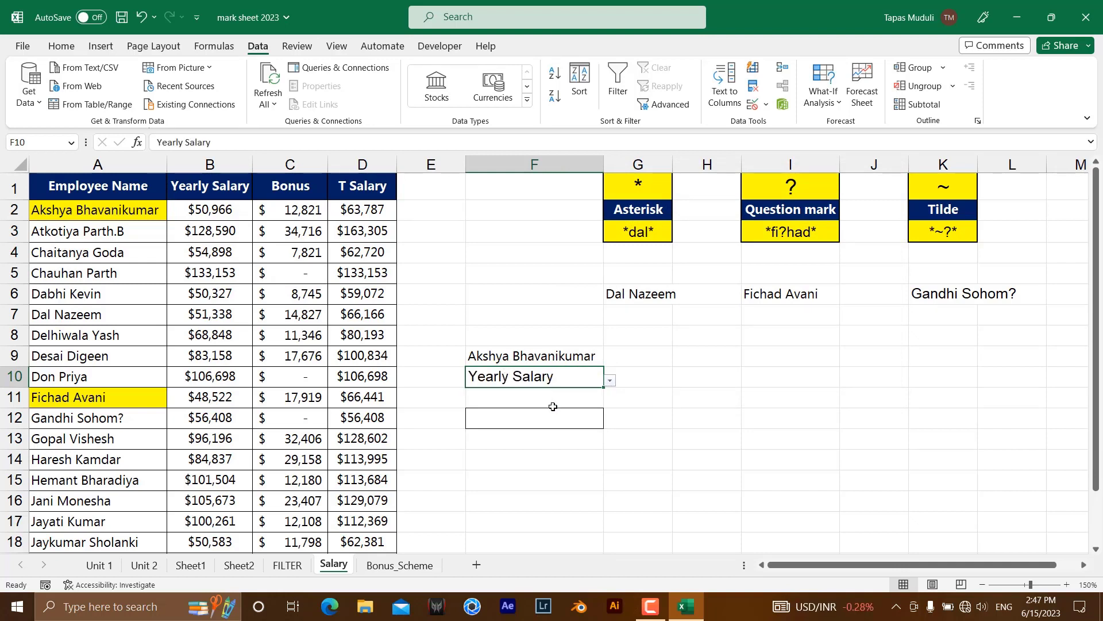
Start an XLOOKUP formula in cell F12 with the employee name in F9 as the lookup value.
click(555, 415)
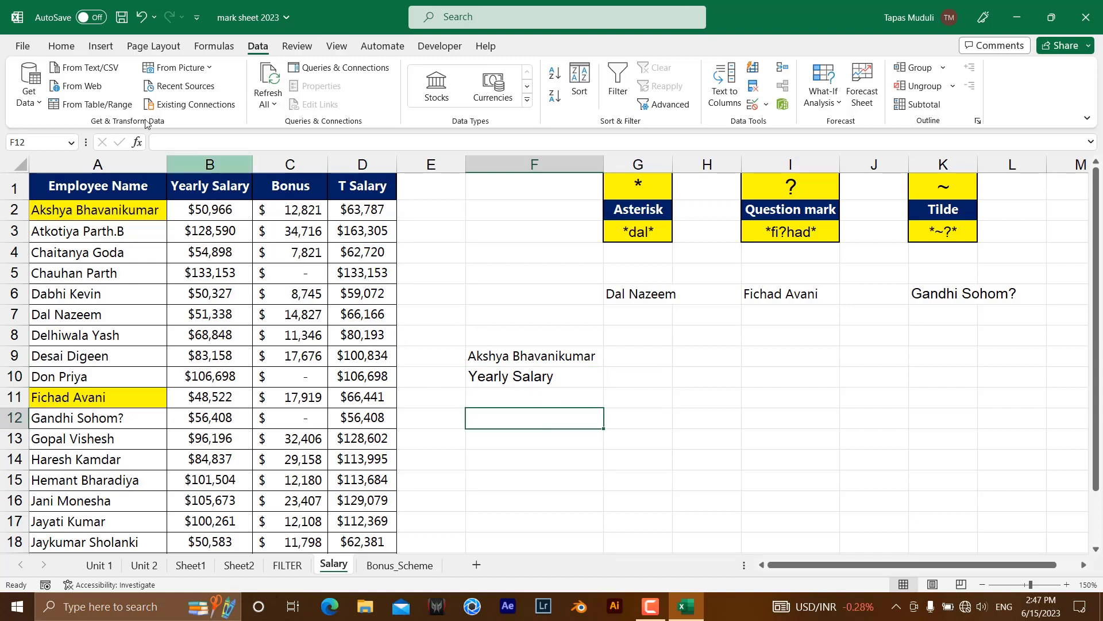
click(62, 46)
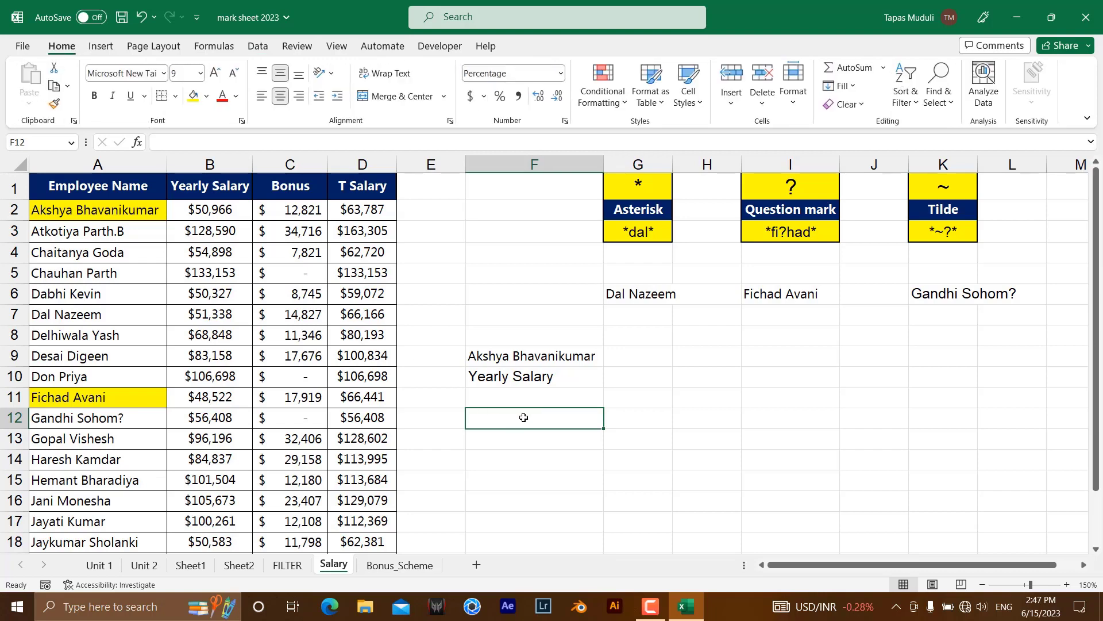
text(=)
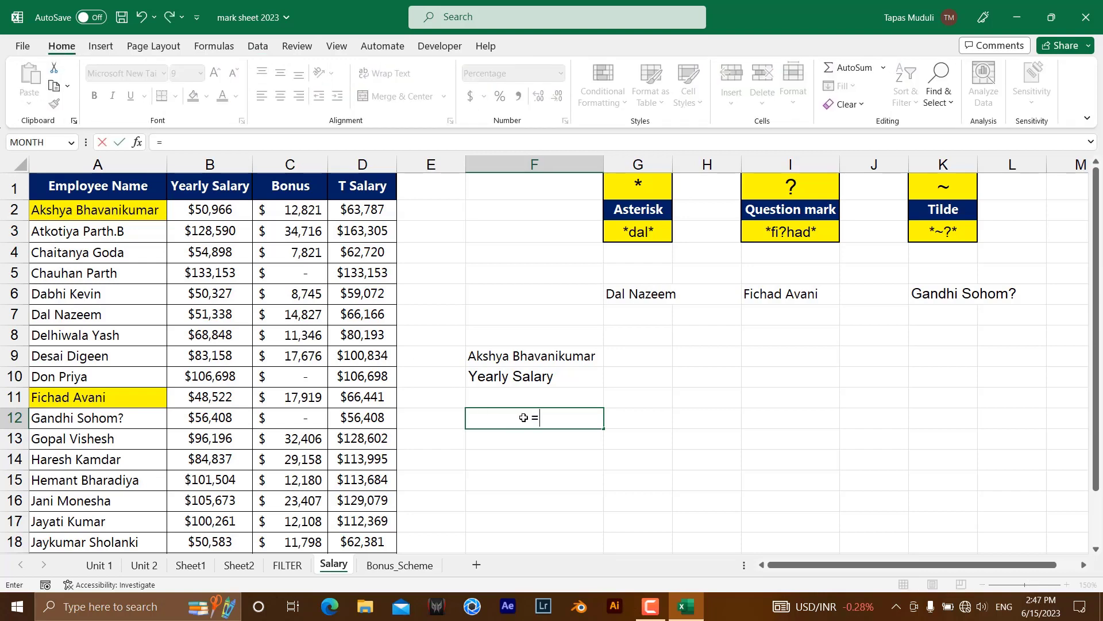
text(xlp)
key(BackSpace)
key(Tab)
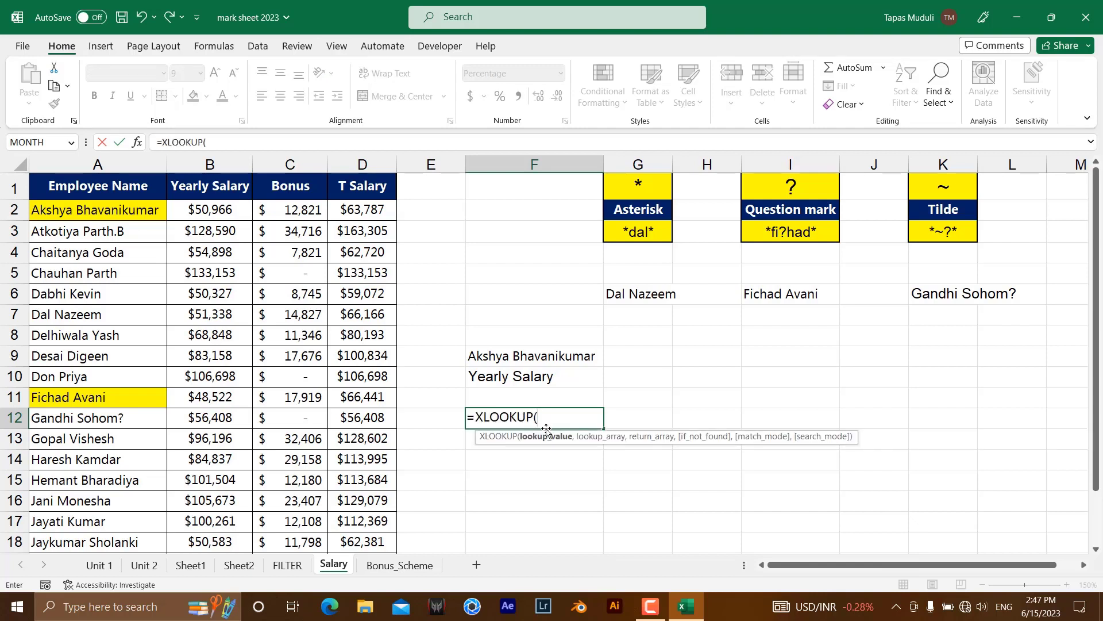
click(541, 357)
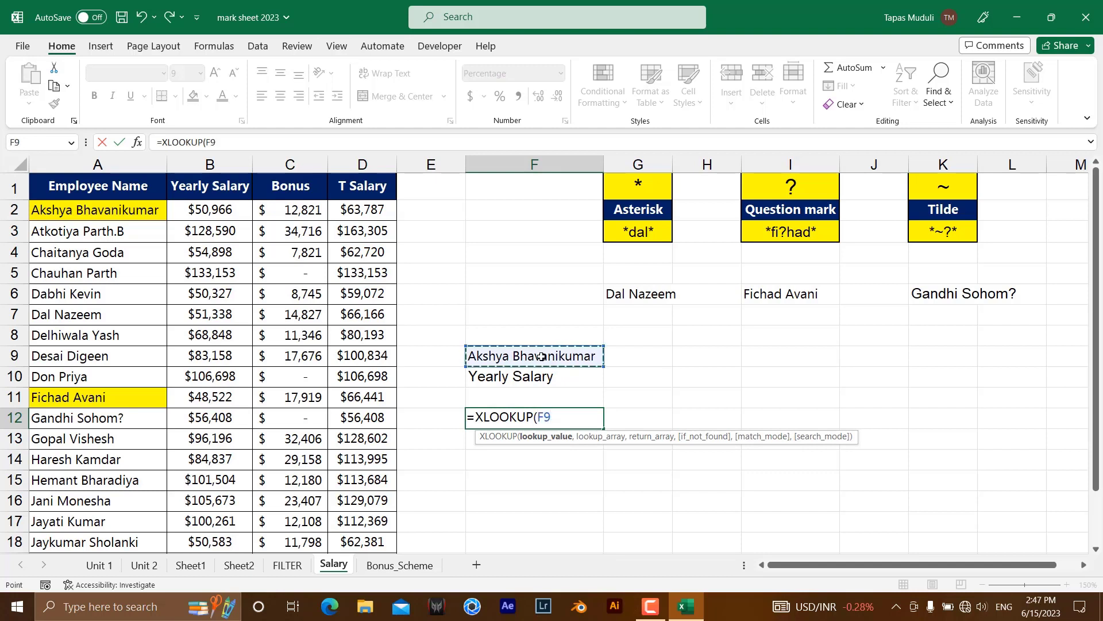
text(,)
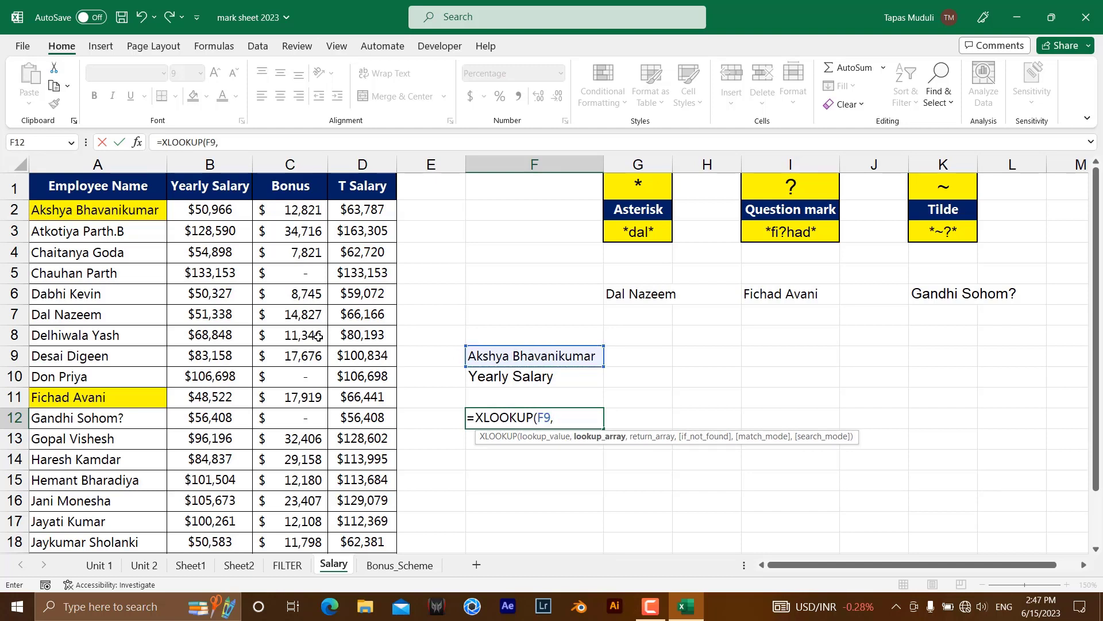
Set the lookup array to the employee names A2:A21 and the return array to B2:D21.
click(124, 211)
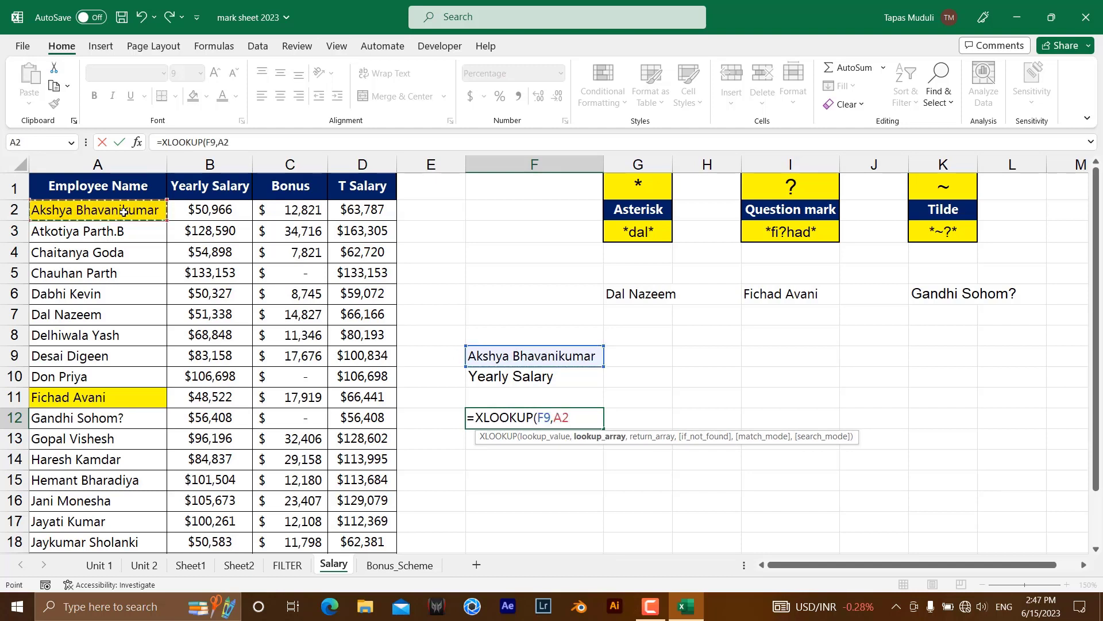
key(ctrl+shift+Down)
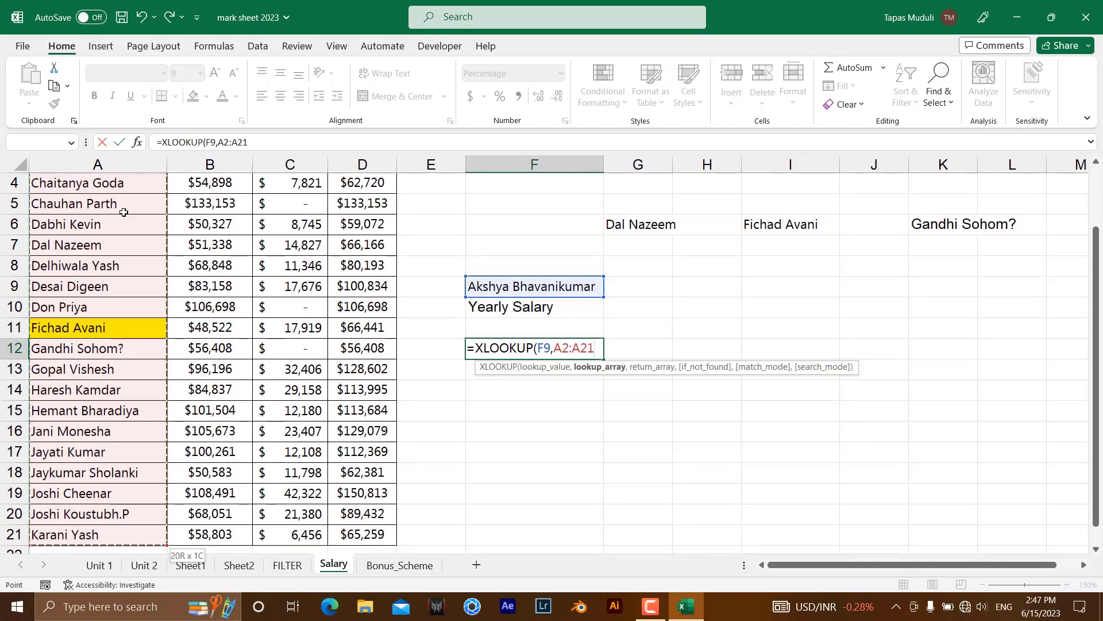
text(,)
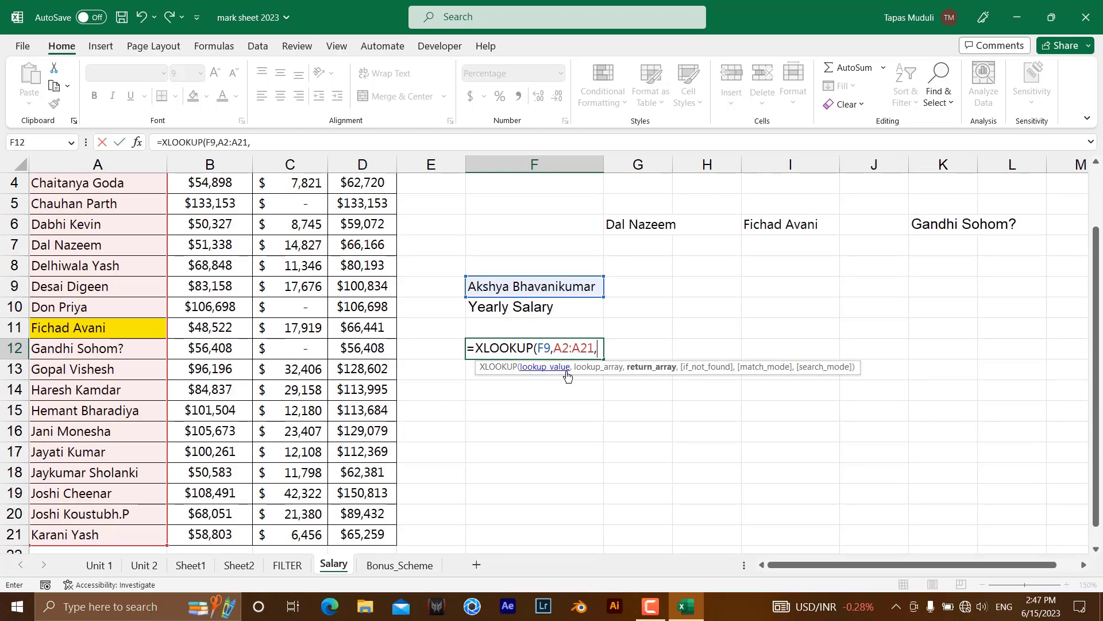
scroll(555, 335, up, 1)
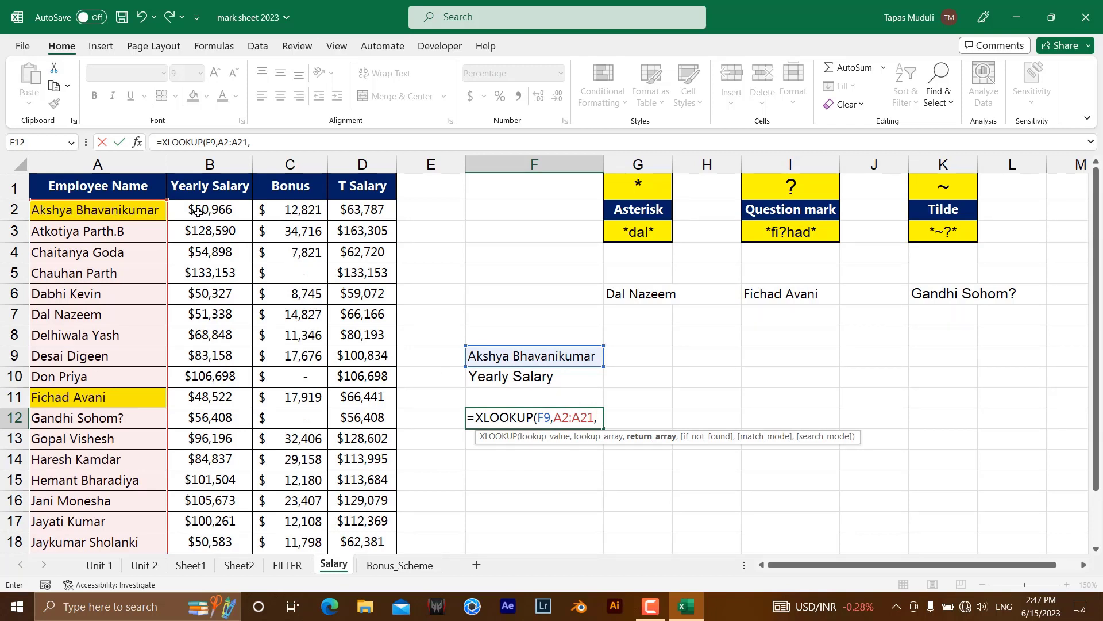
drag(198, 212, 338, 531)
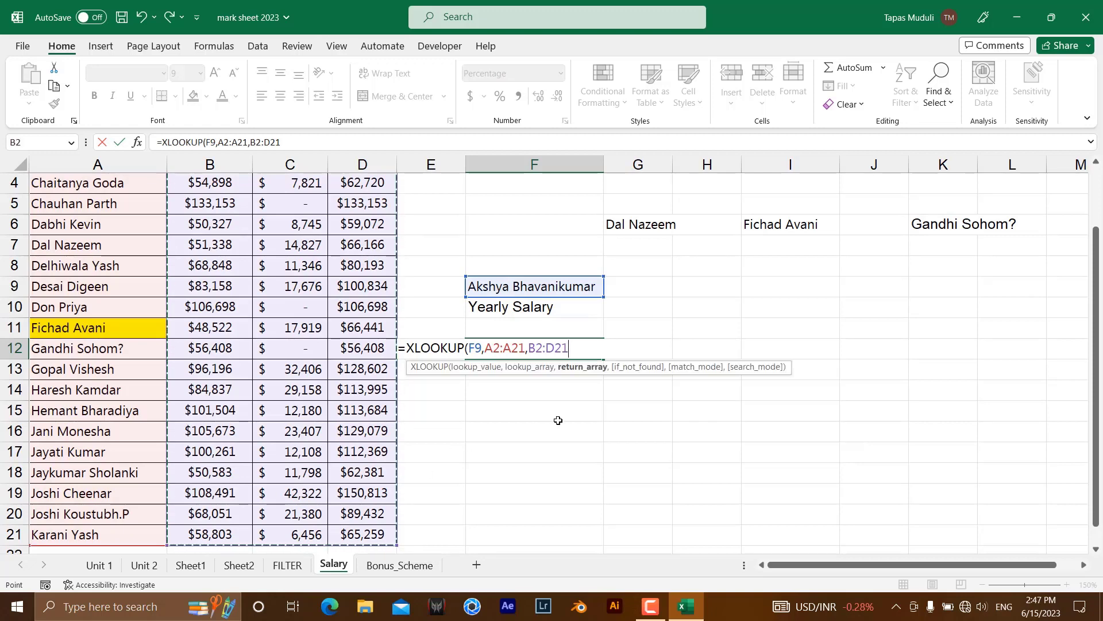
scroll(288, 335, up, 1)
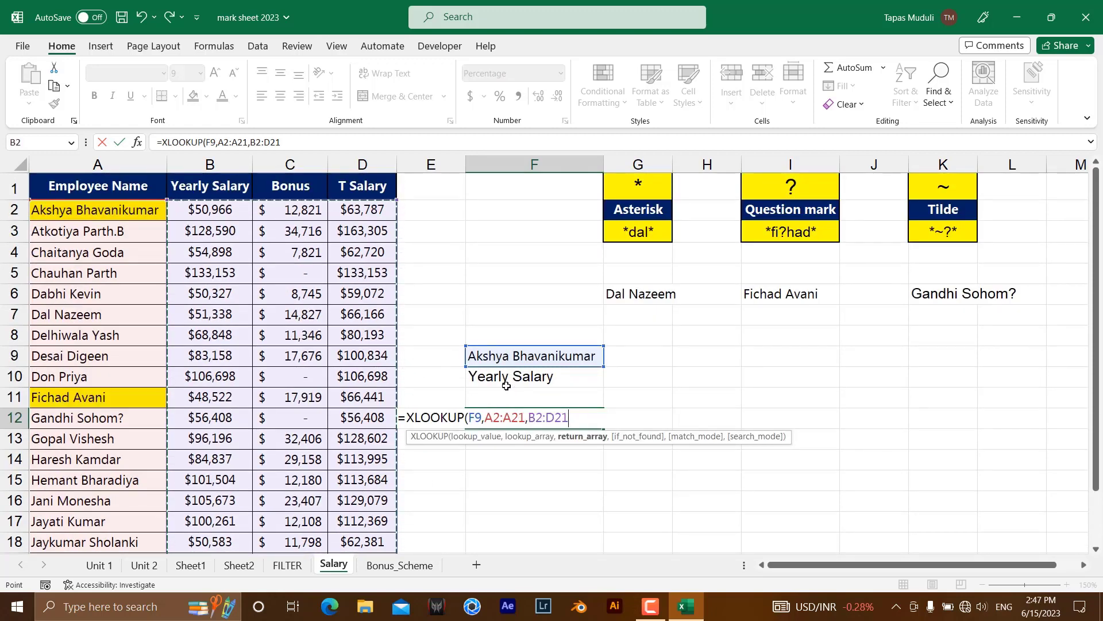
Nest a second XLOOKUP in front of B2:D21, with F10 as its lookup value and the headers B1:D1 as its lookup array.
click(530, 417)
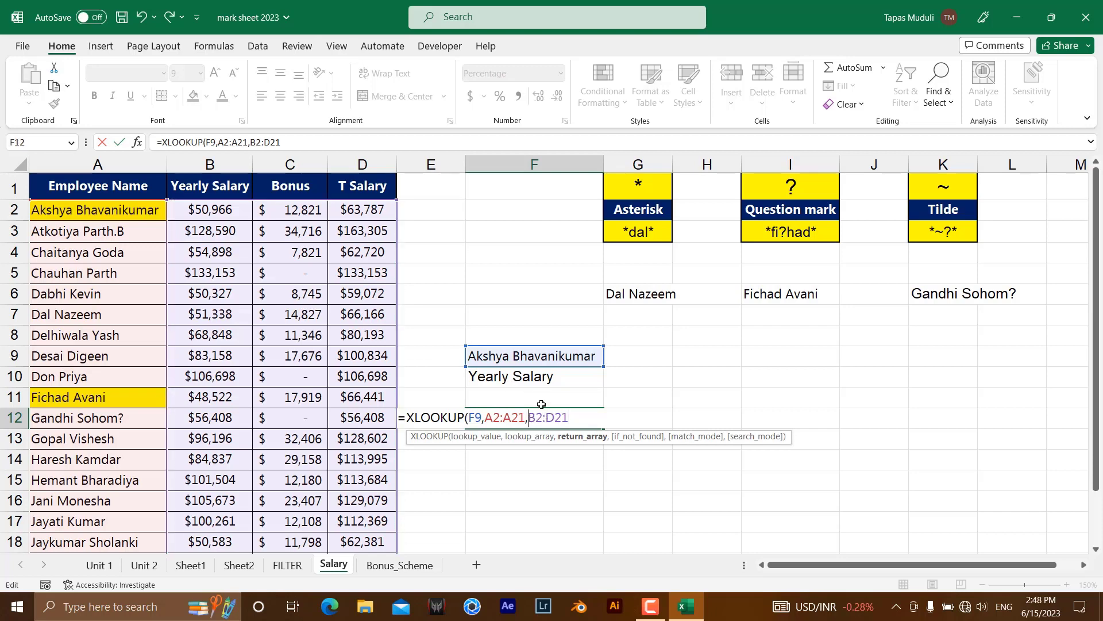
text(xlo)
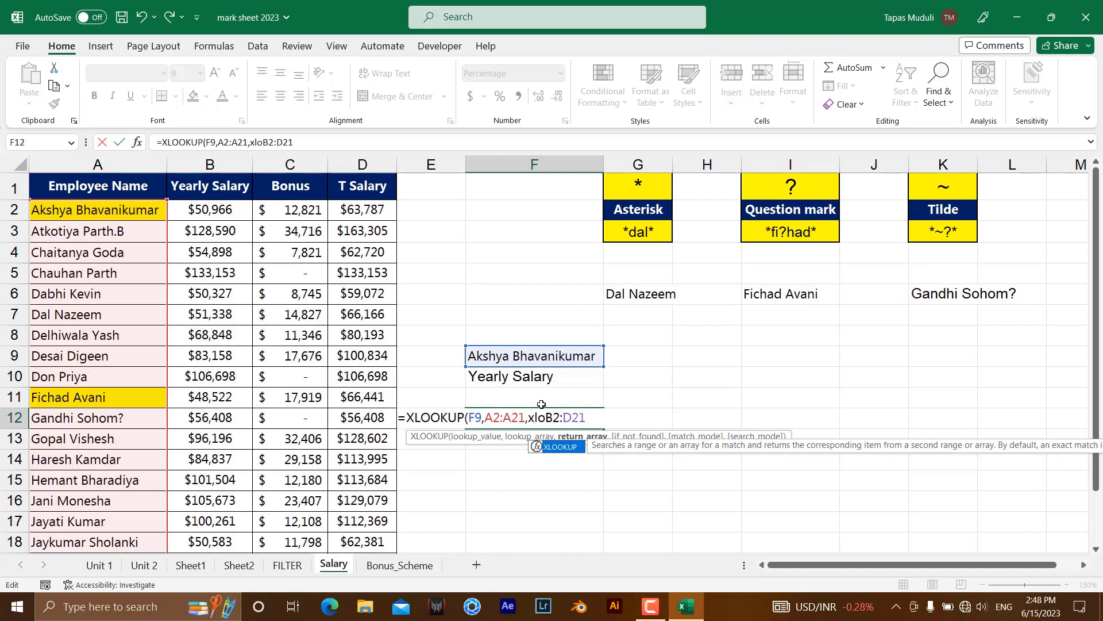
key(Tab)
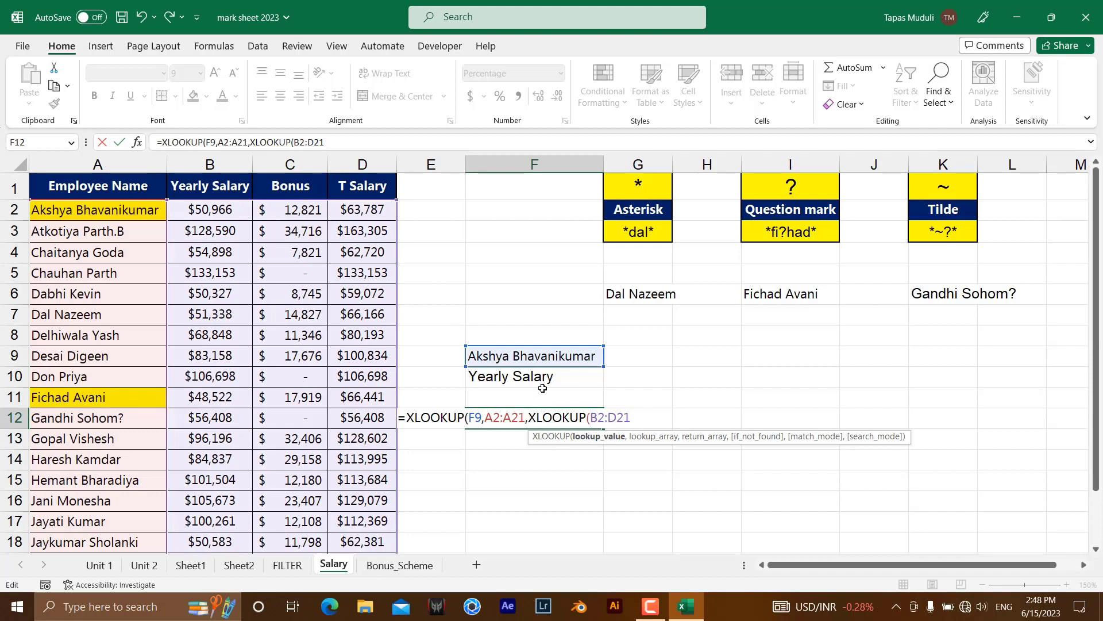
click(545, 378)
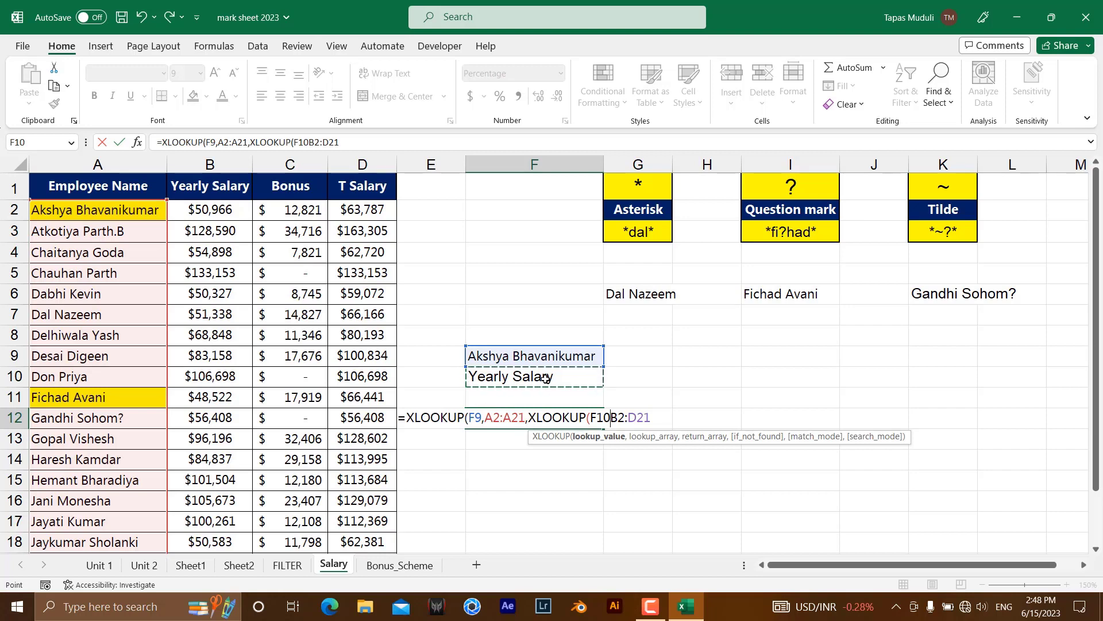
text(,)
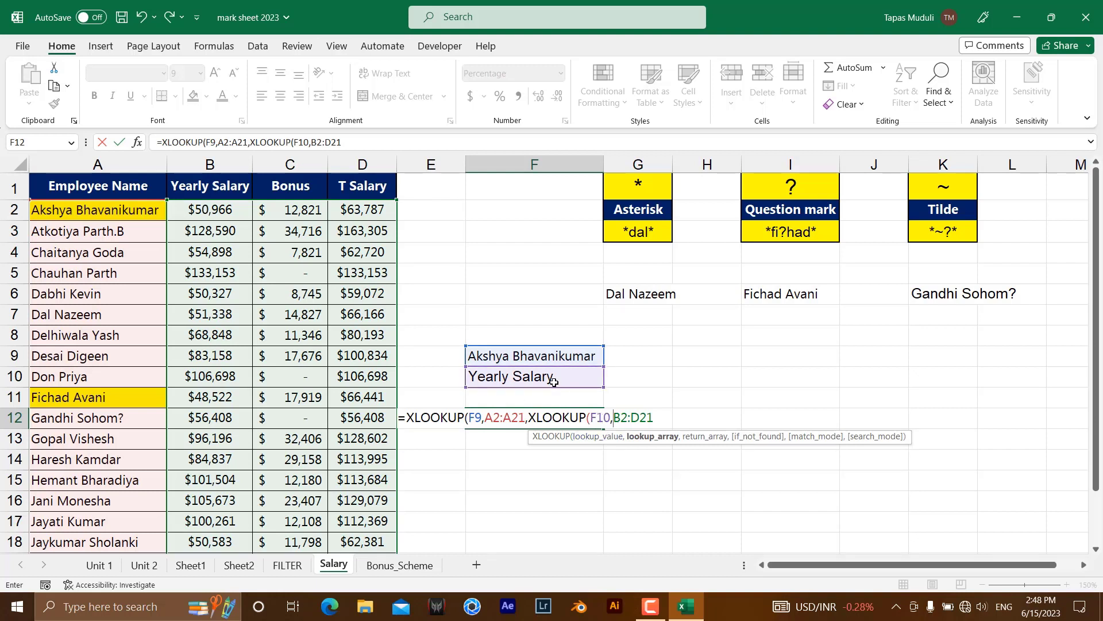
drag(207, 195, 367, 187)
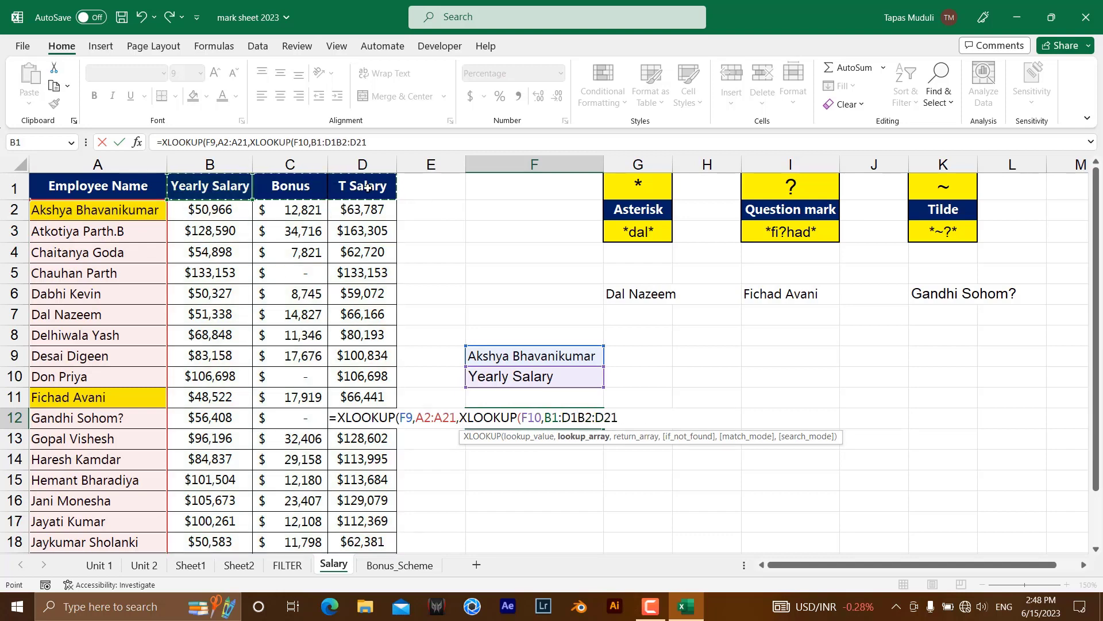
text(,)
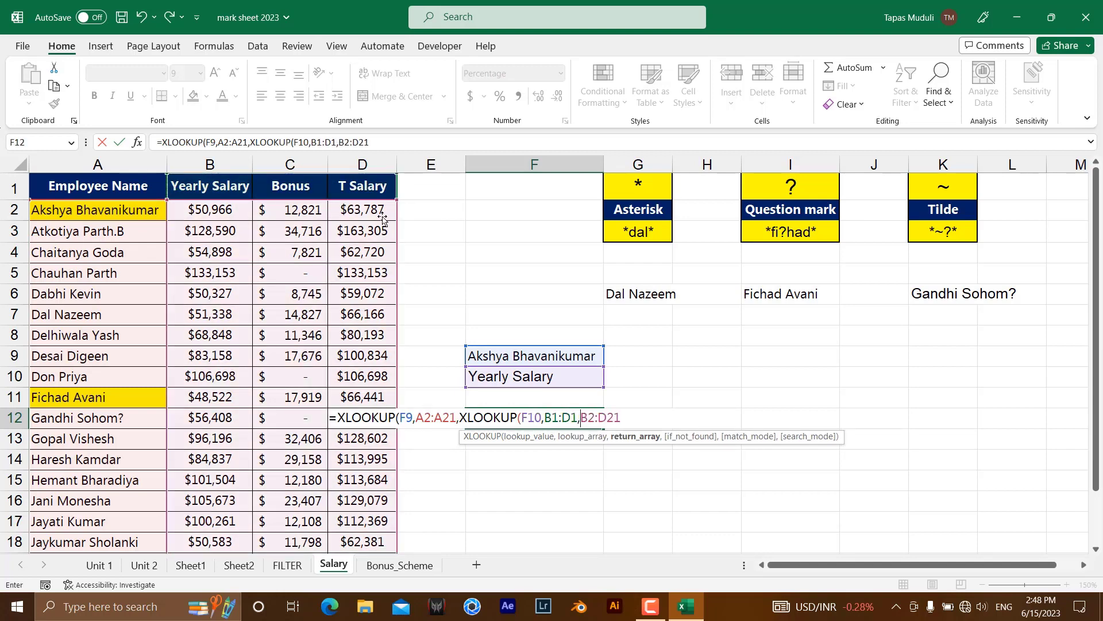
Skip the nested XLOOKUP's if_not_found argument, set its match mode to 0 (exact match) and complete the formula, accepting the bracket correction.
click(623, 418)
text(,,)
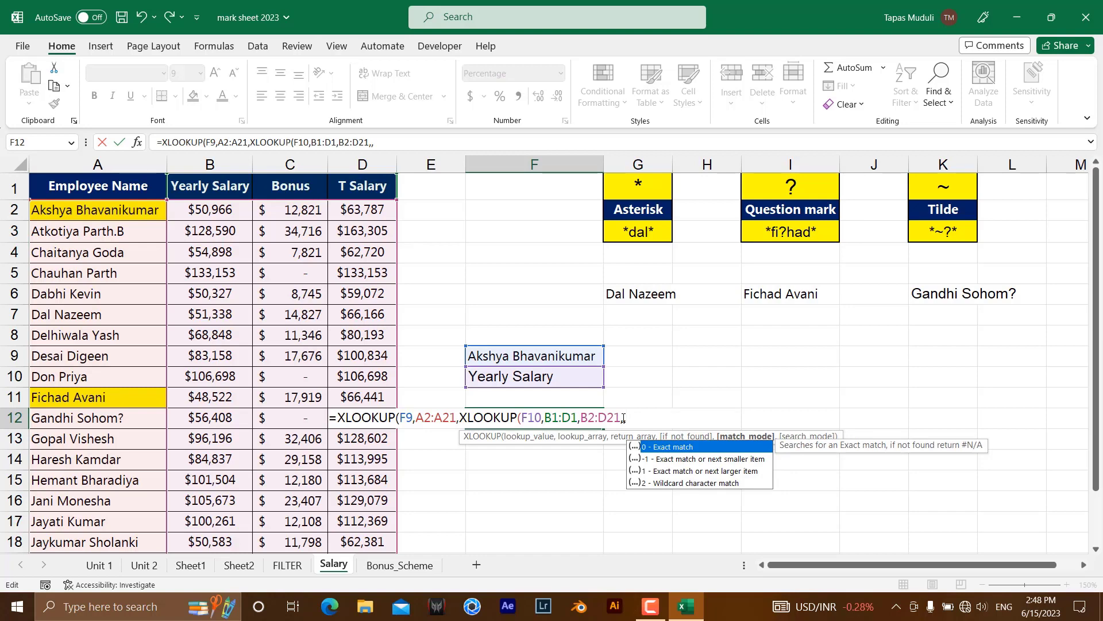
click(676, 448)
click(633, 422)
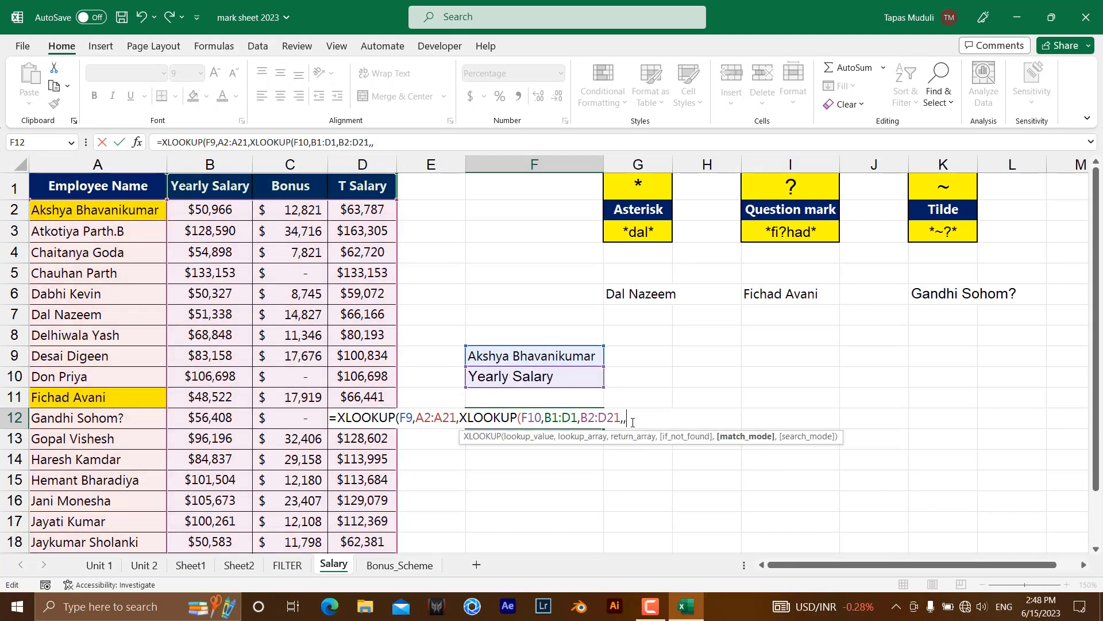
text(0)
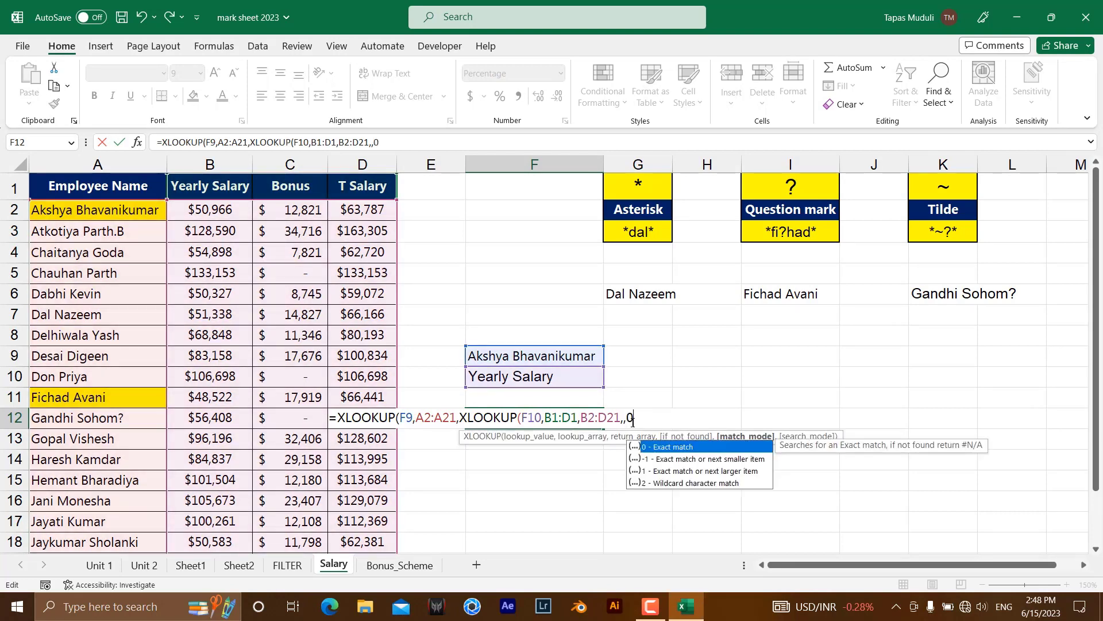
text())
key(Return)
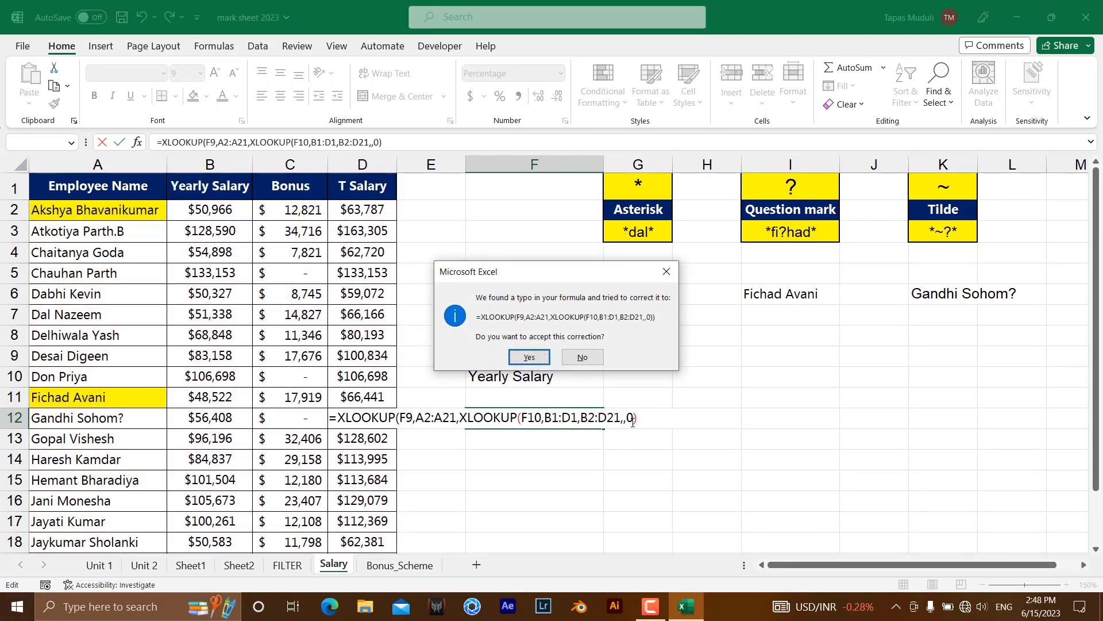
key(Return)
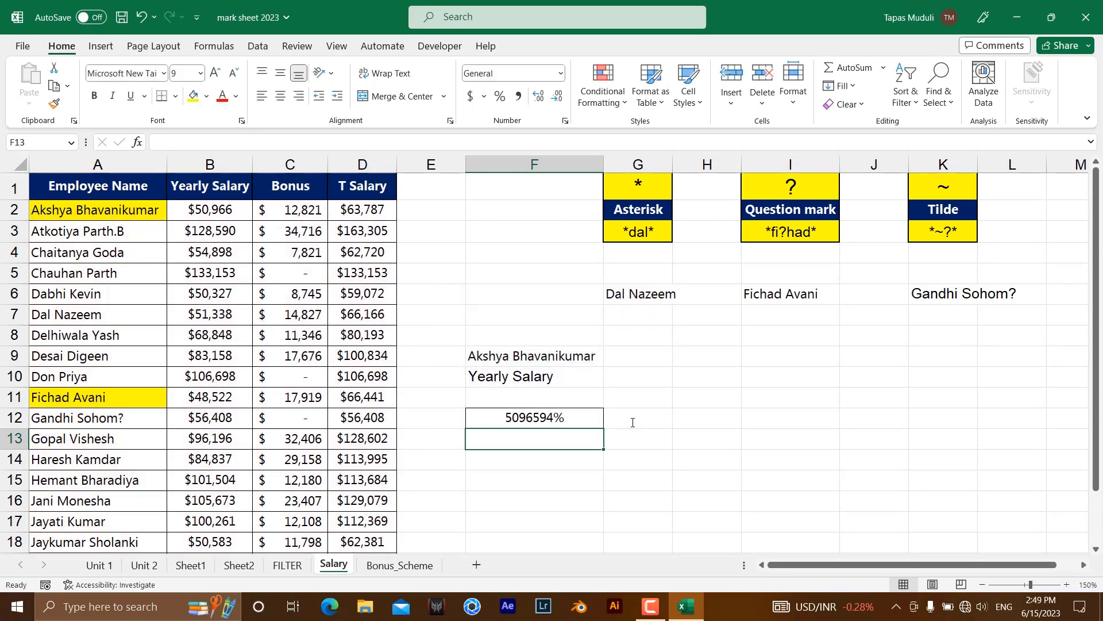
Copy the currency format of the yearly salary in B2 onto the lookup result in F12.
click(548, 417)
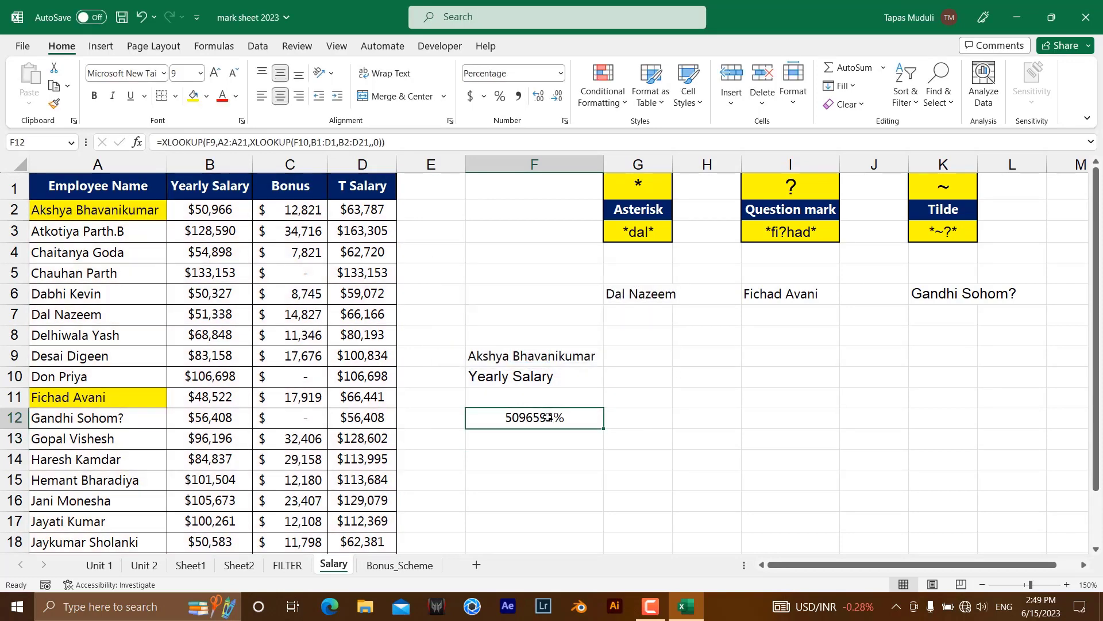
click(205, 213)
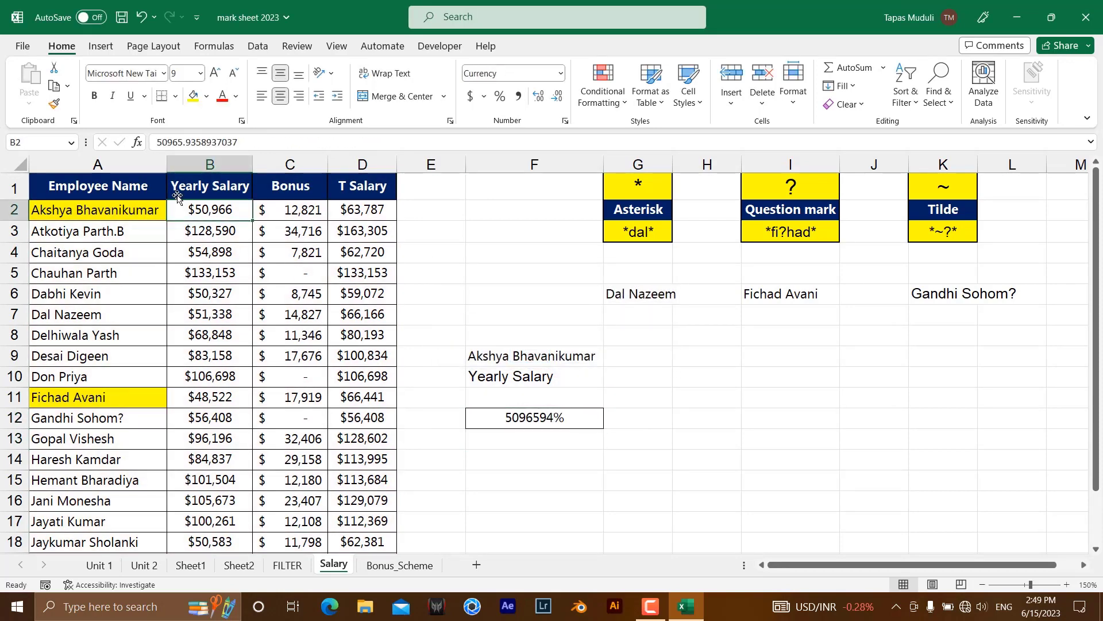
click(54, 104)
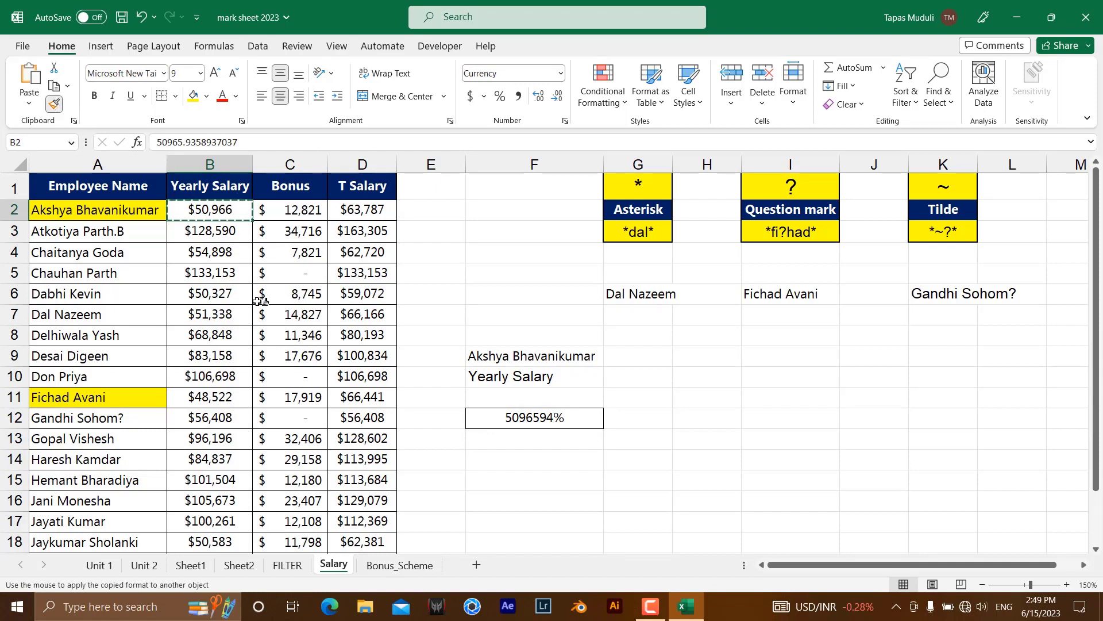
click(521, 418)
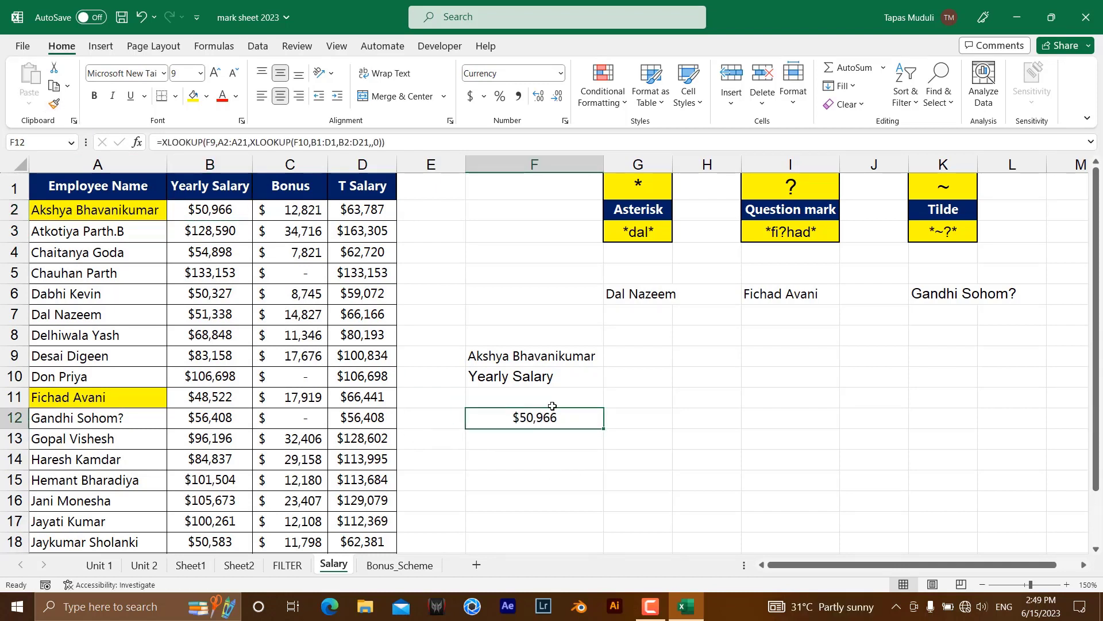
Centre the two dropdown cells F9:F10 horizontally and vertically and fill them with yellow.
drag(525, 356, 523, 374)
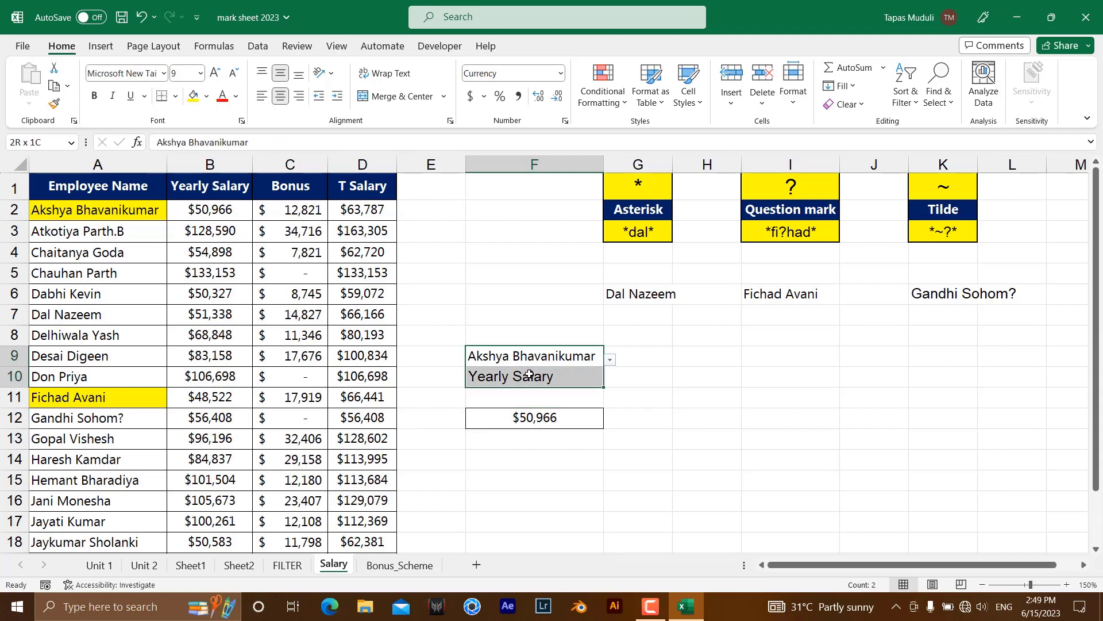
click(281, 96)
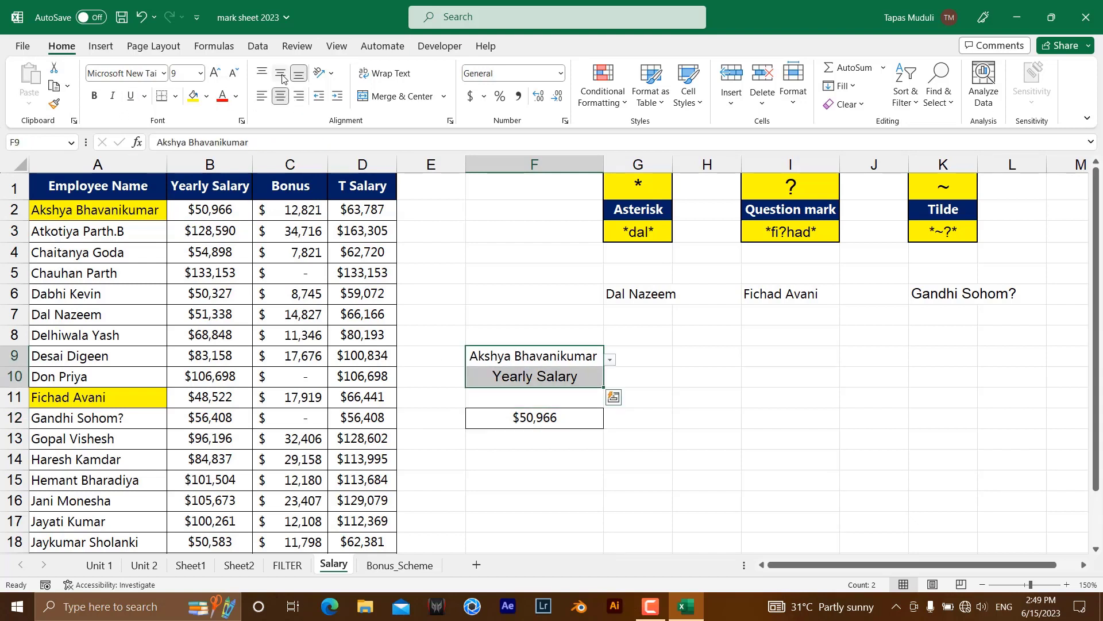
click(280, 73)
click(193, 96)
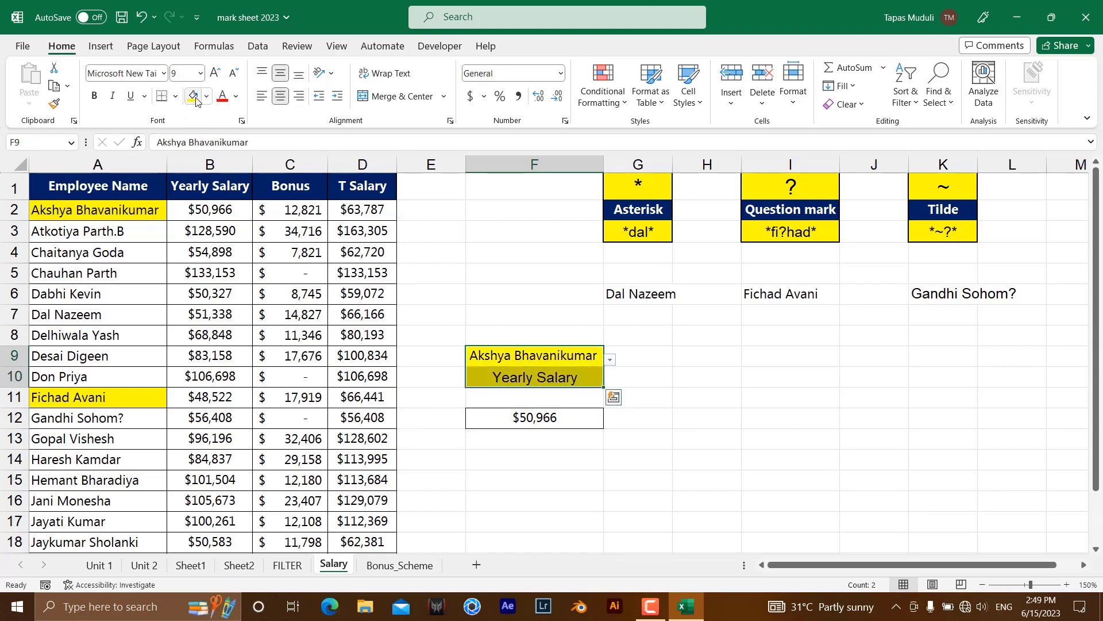
click(689, 364)
Switch the lookup inputs to the second listed employee in F9 and Bonus in F10.
click(559, 355)
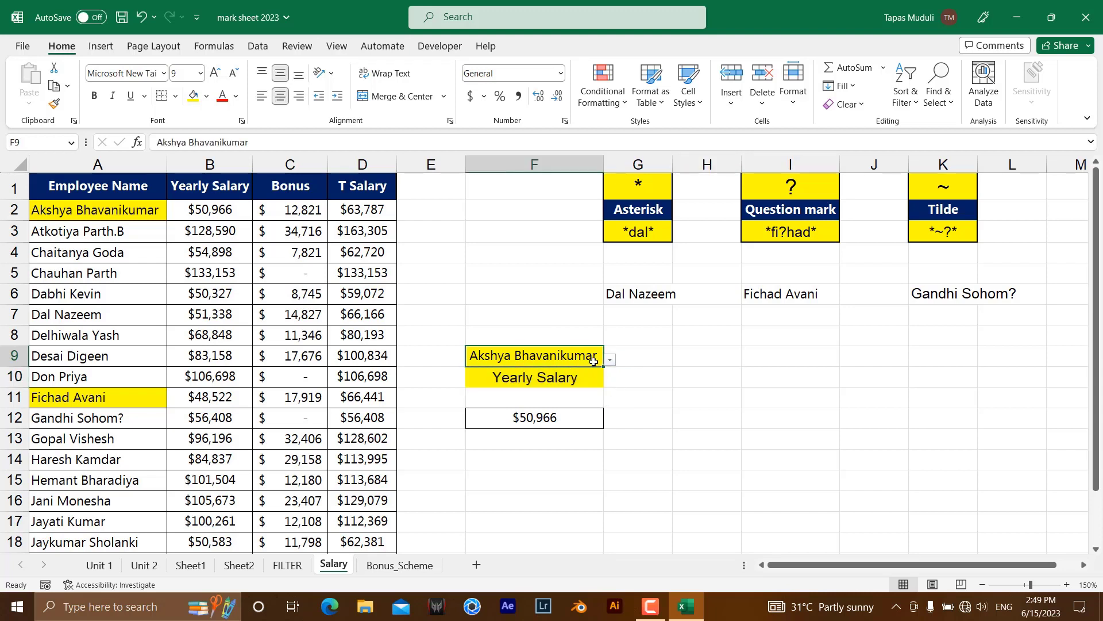
click(610, 360)
click(538, 391)
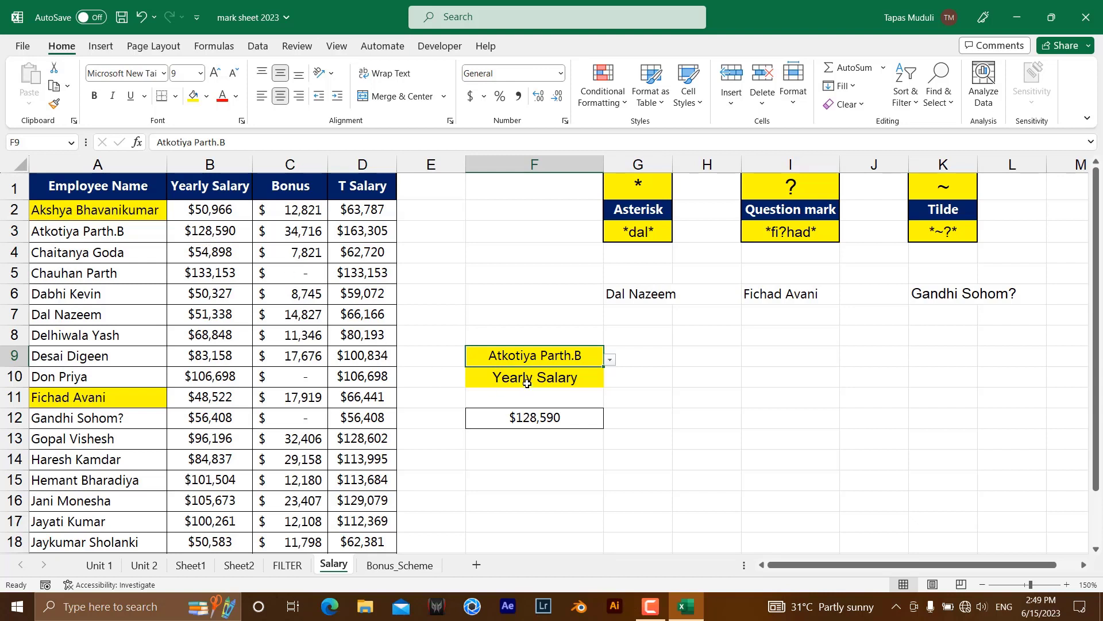
click(559, 379)
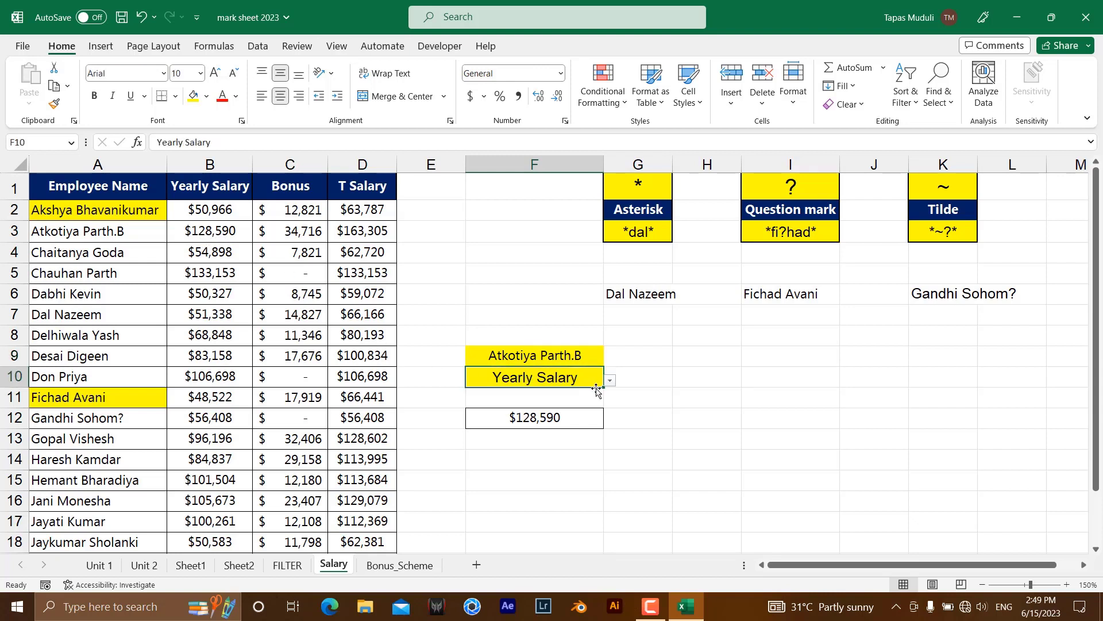
click(610, 381)
click(537, 411)
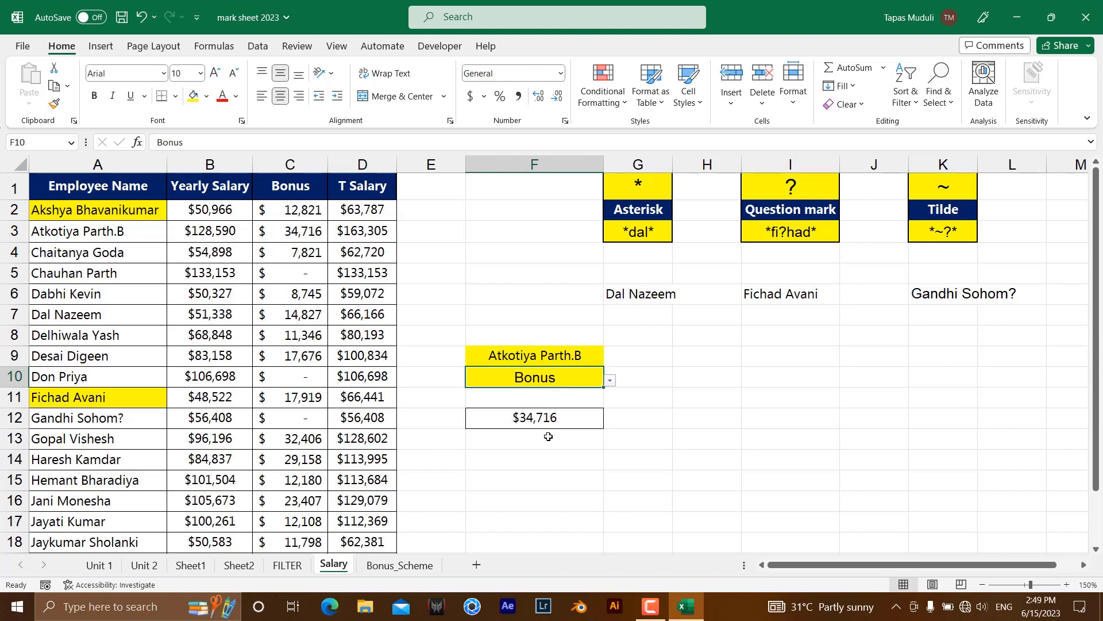